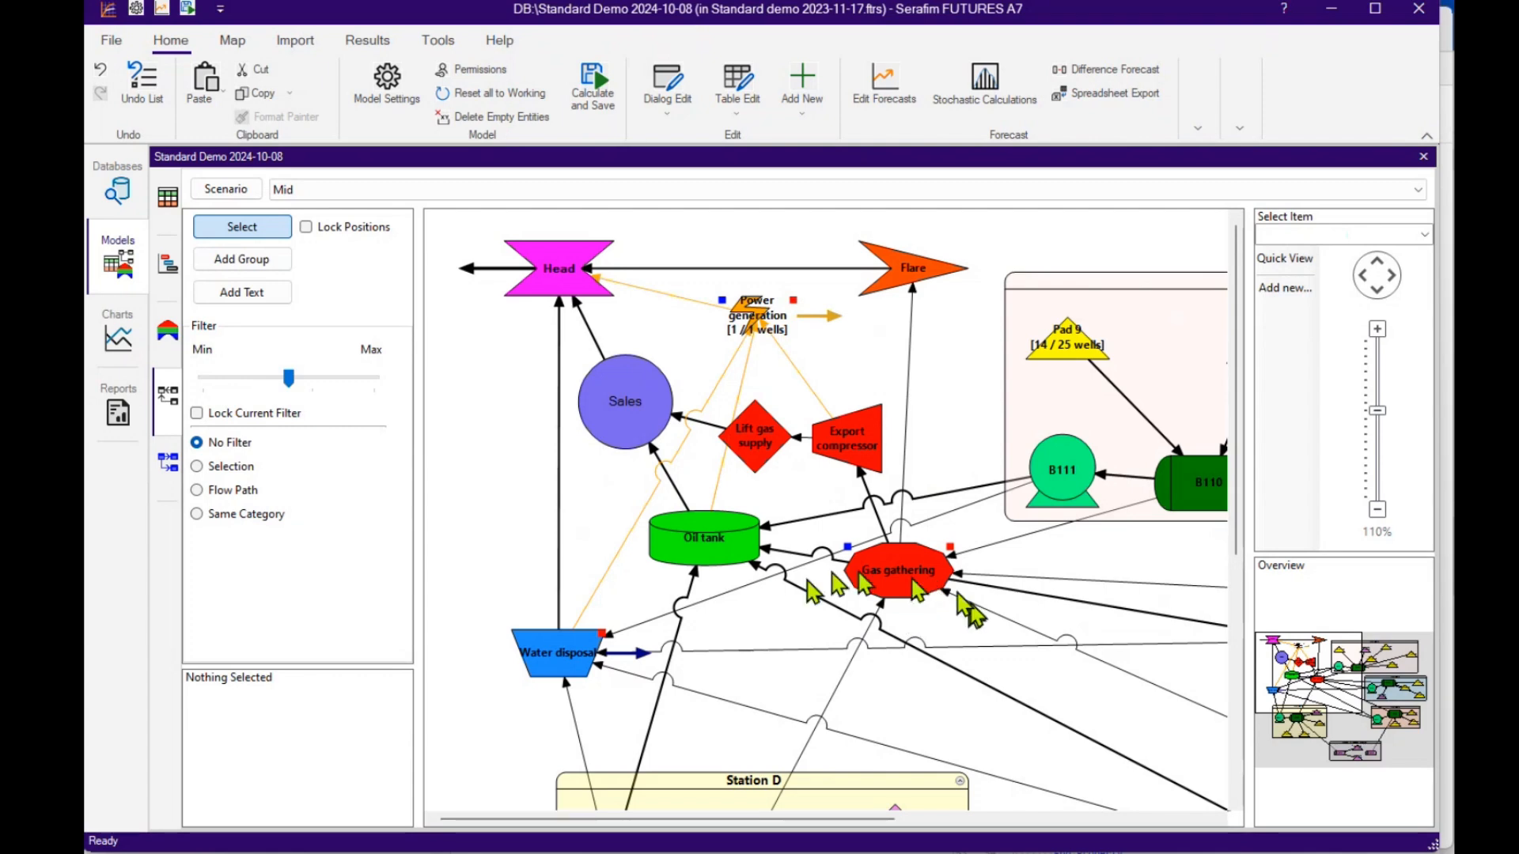
Examine the Gas gathering node's split fractions diverted to the Flare, then close its properties without changes.
mouse_move(909, 587)
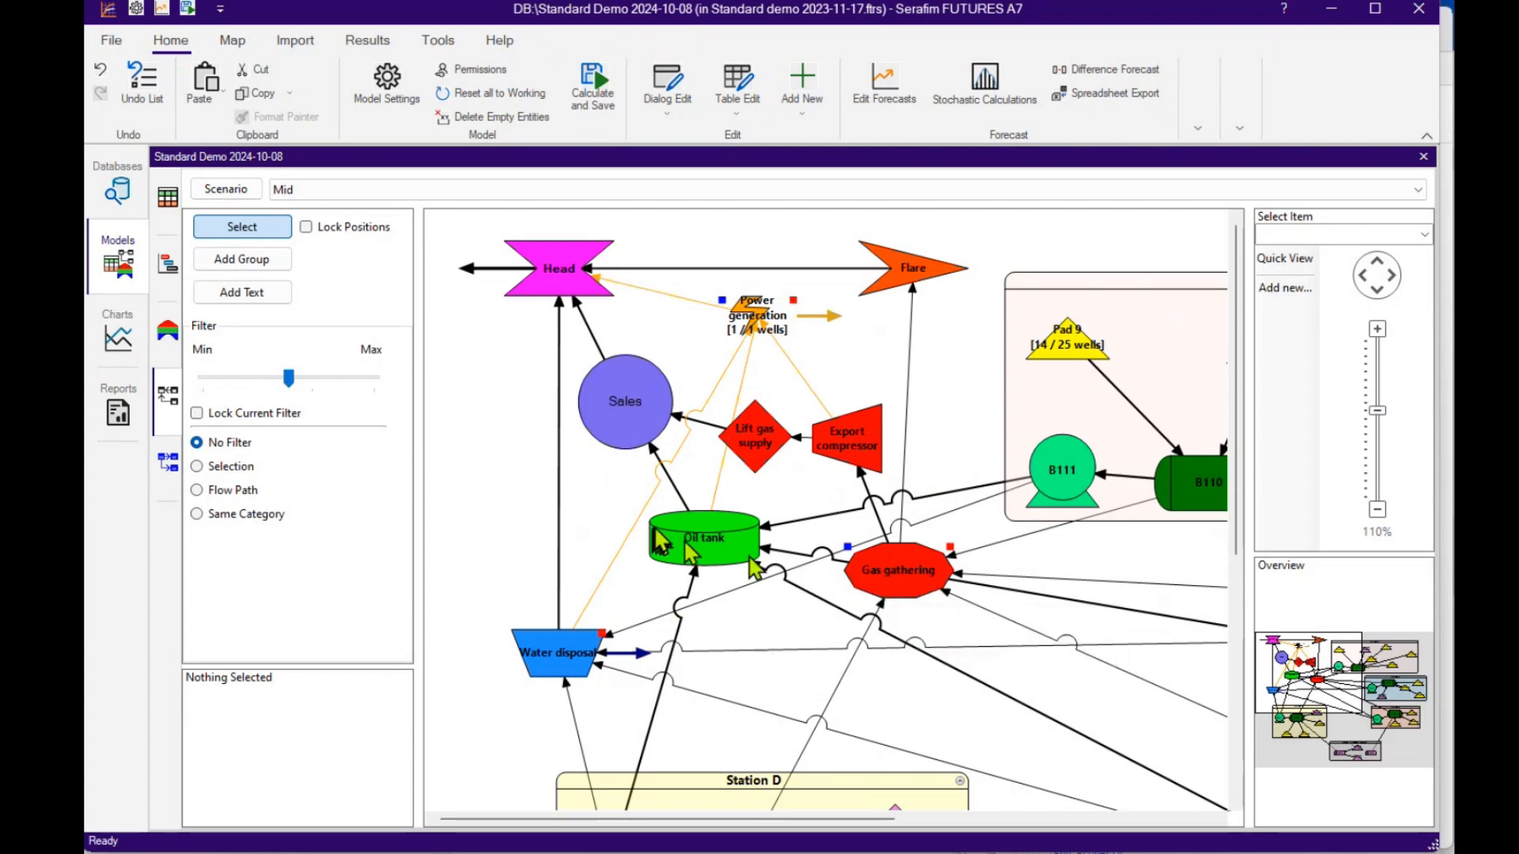
mouse_move(699, 547)
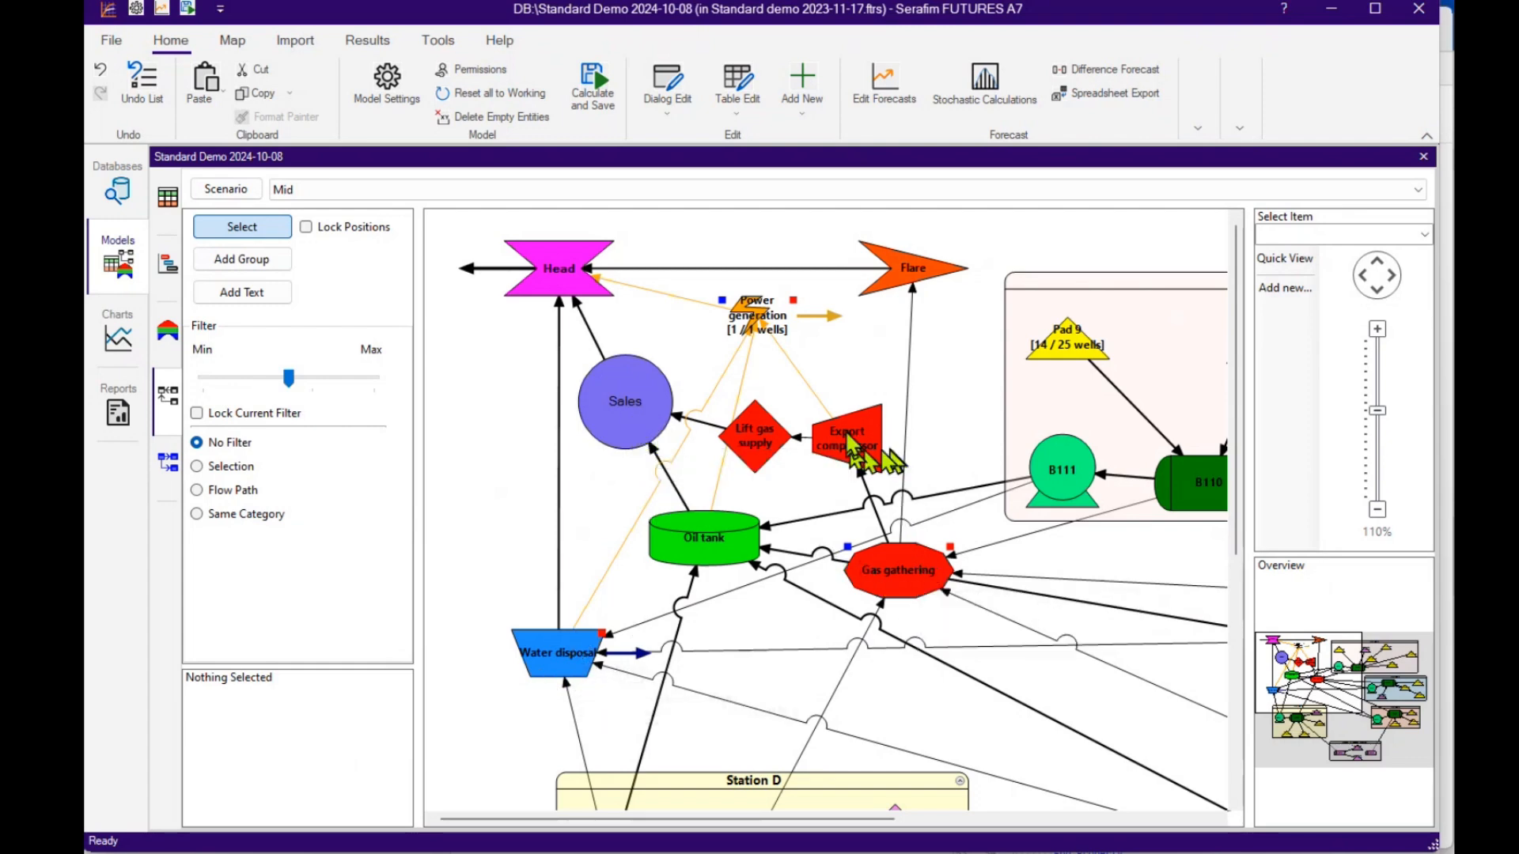
mouse_move(748, 323)
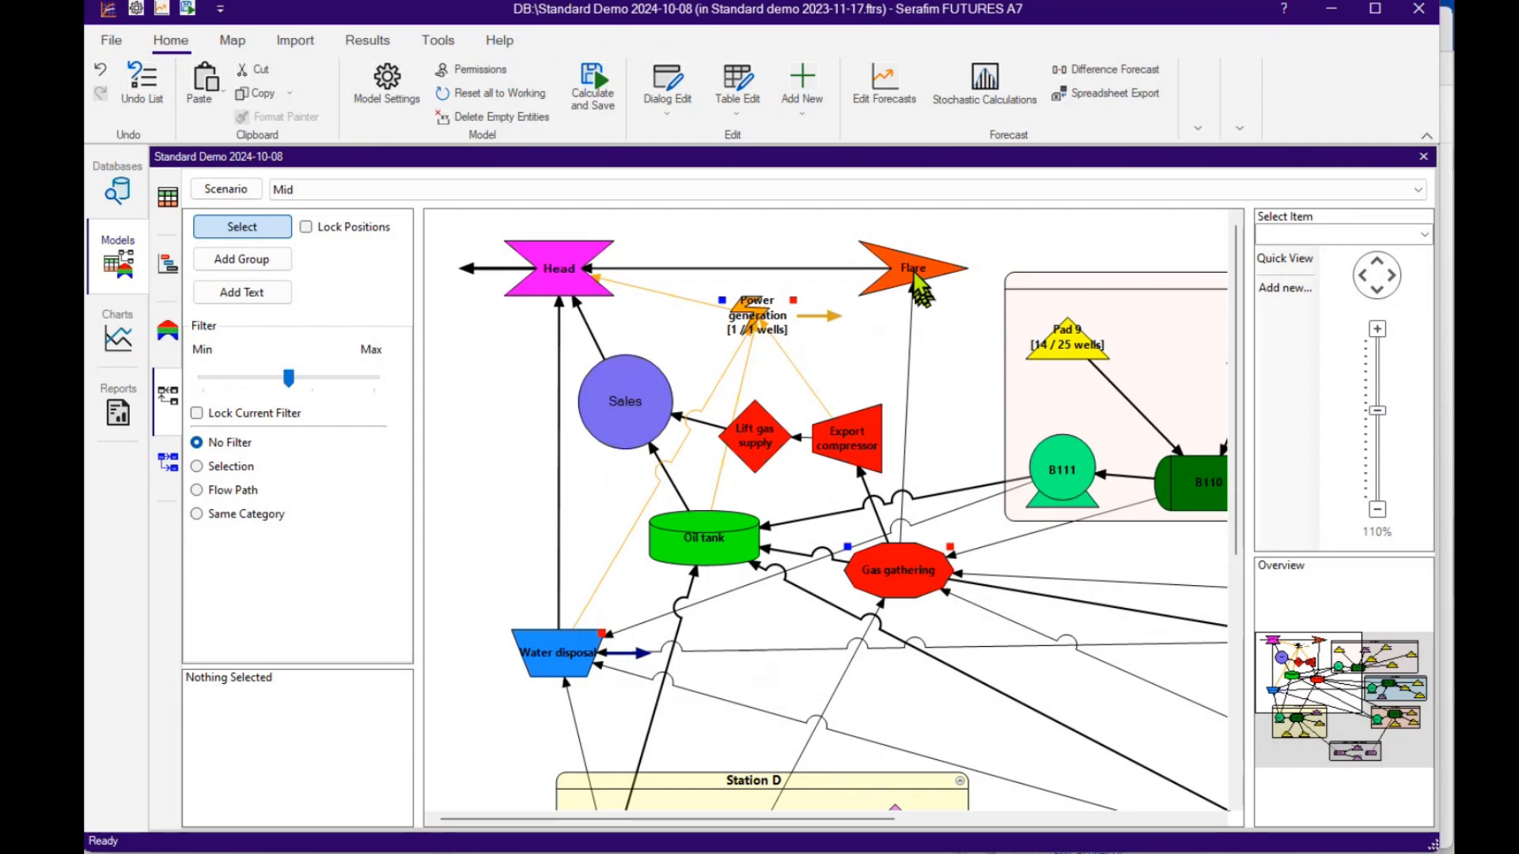
double_click(902, 571)
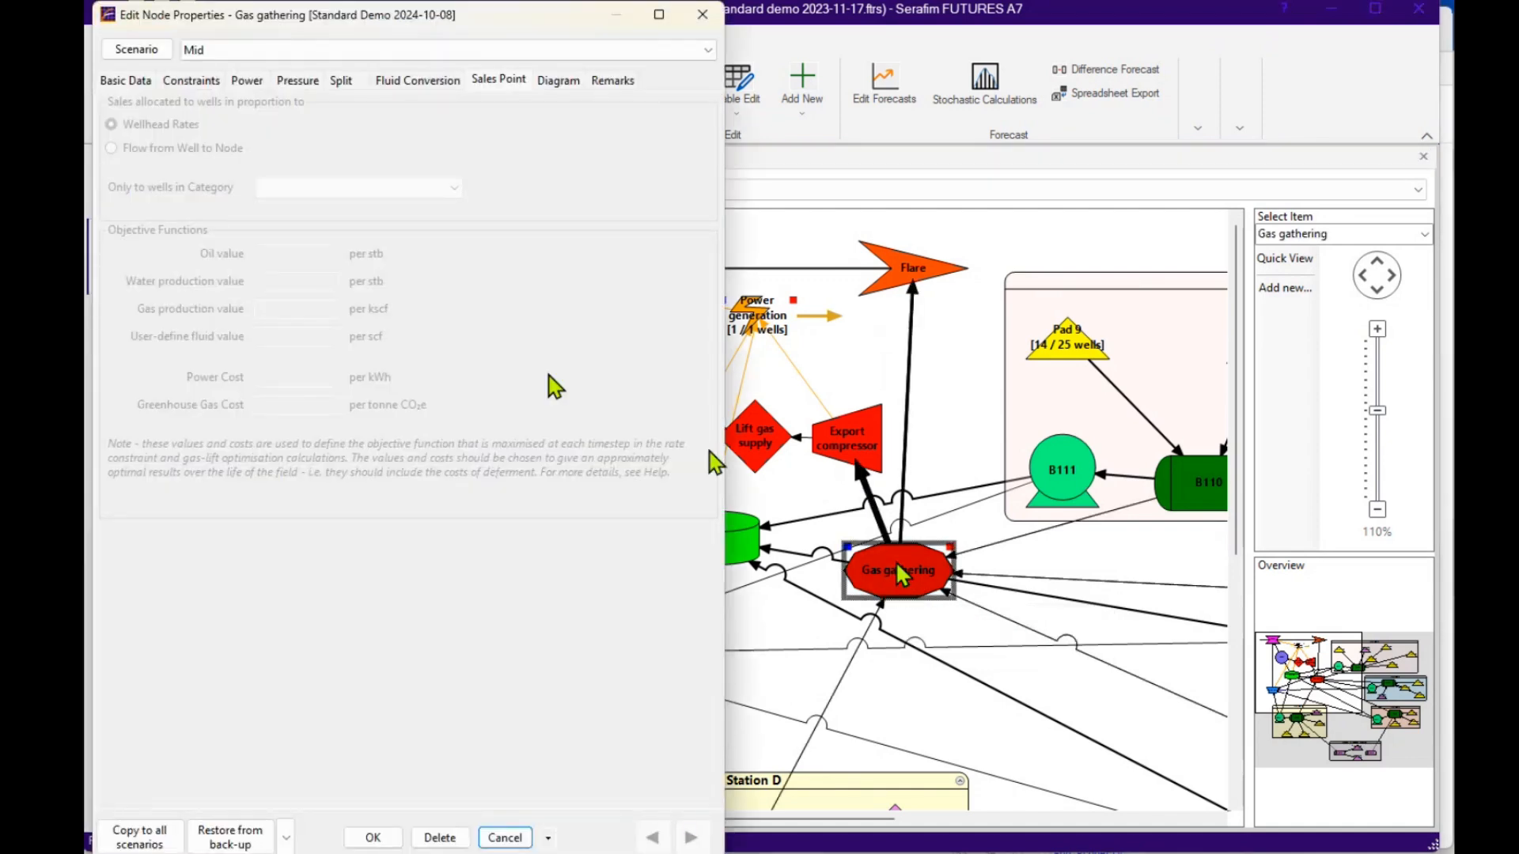
left_click(341, 80)
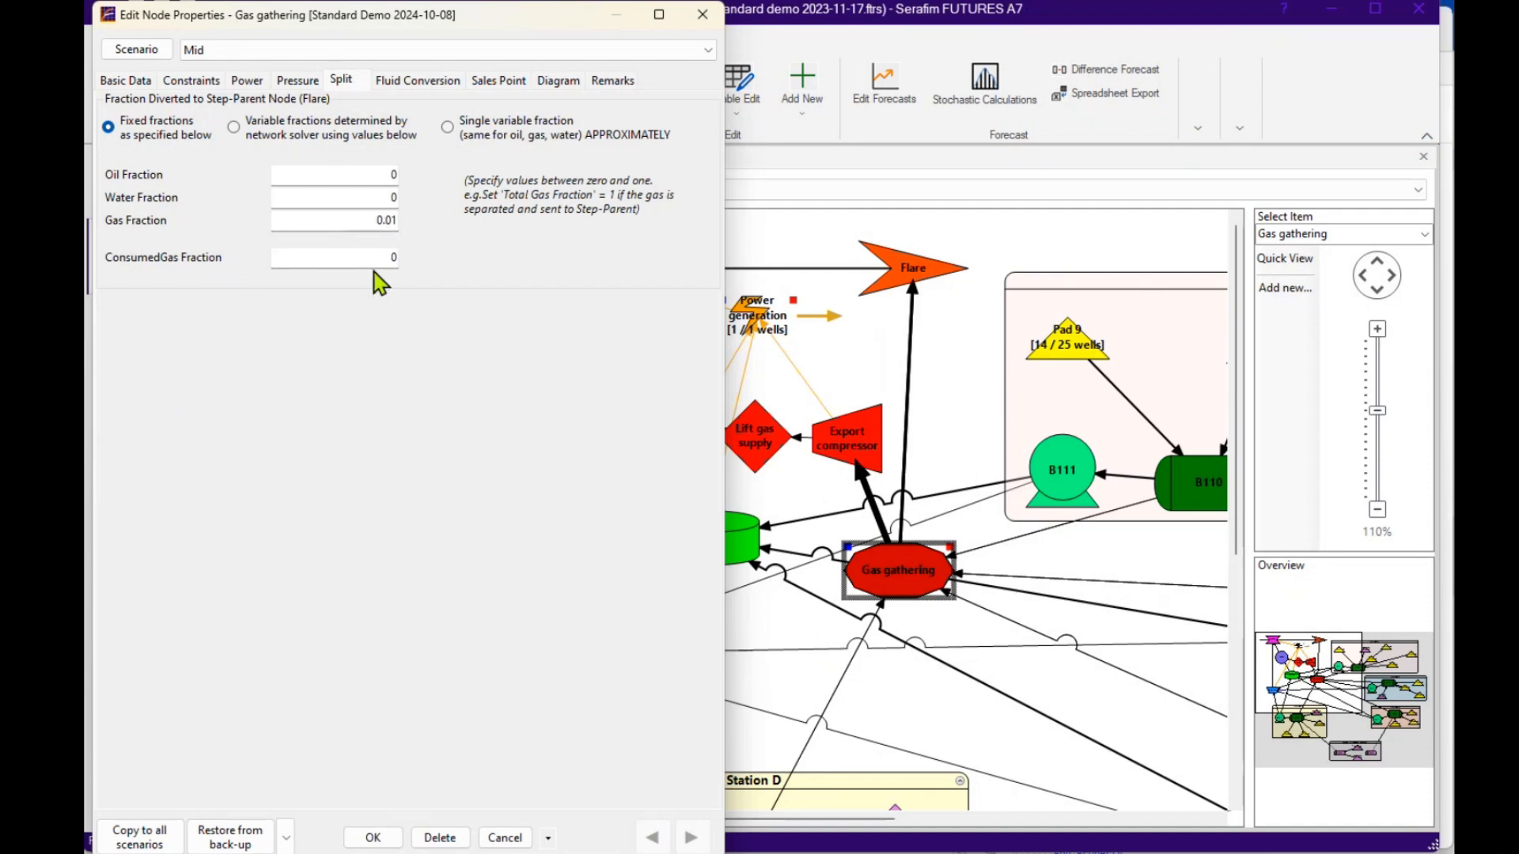
left_click(502, 839)
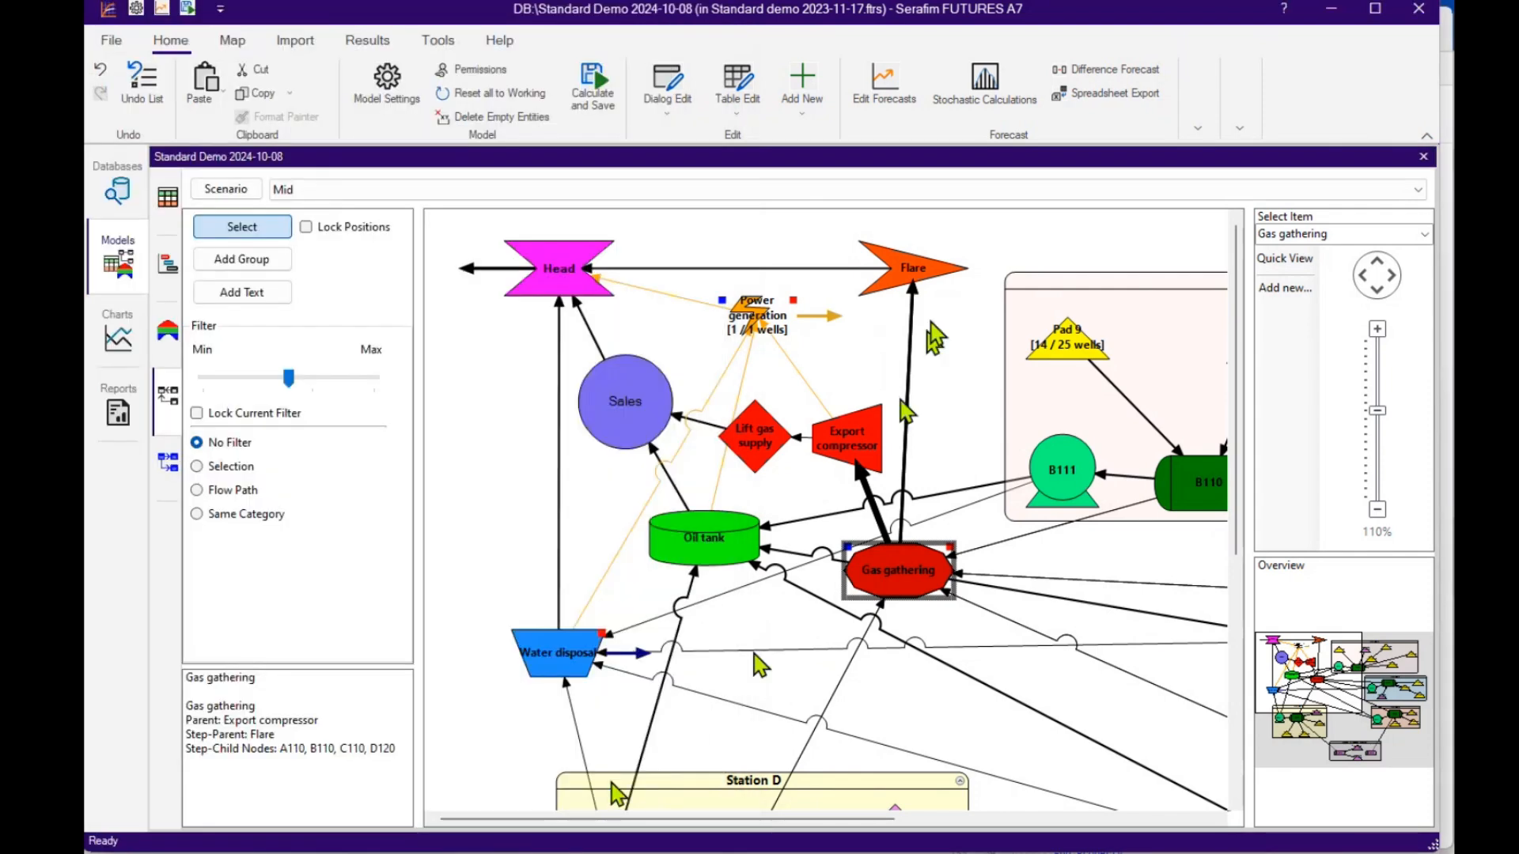
View the Gas gathering node's forecast, check its operating day rates for produced gas, and exit the chart.
right_click(883, 570)
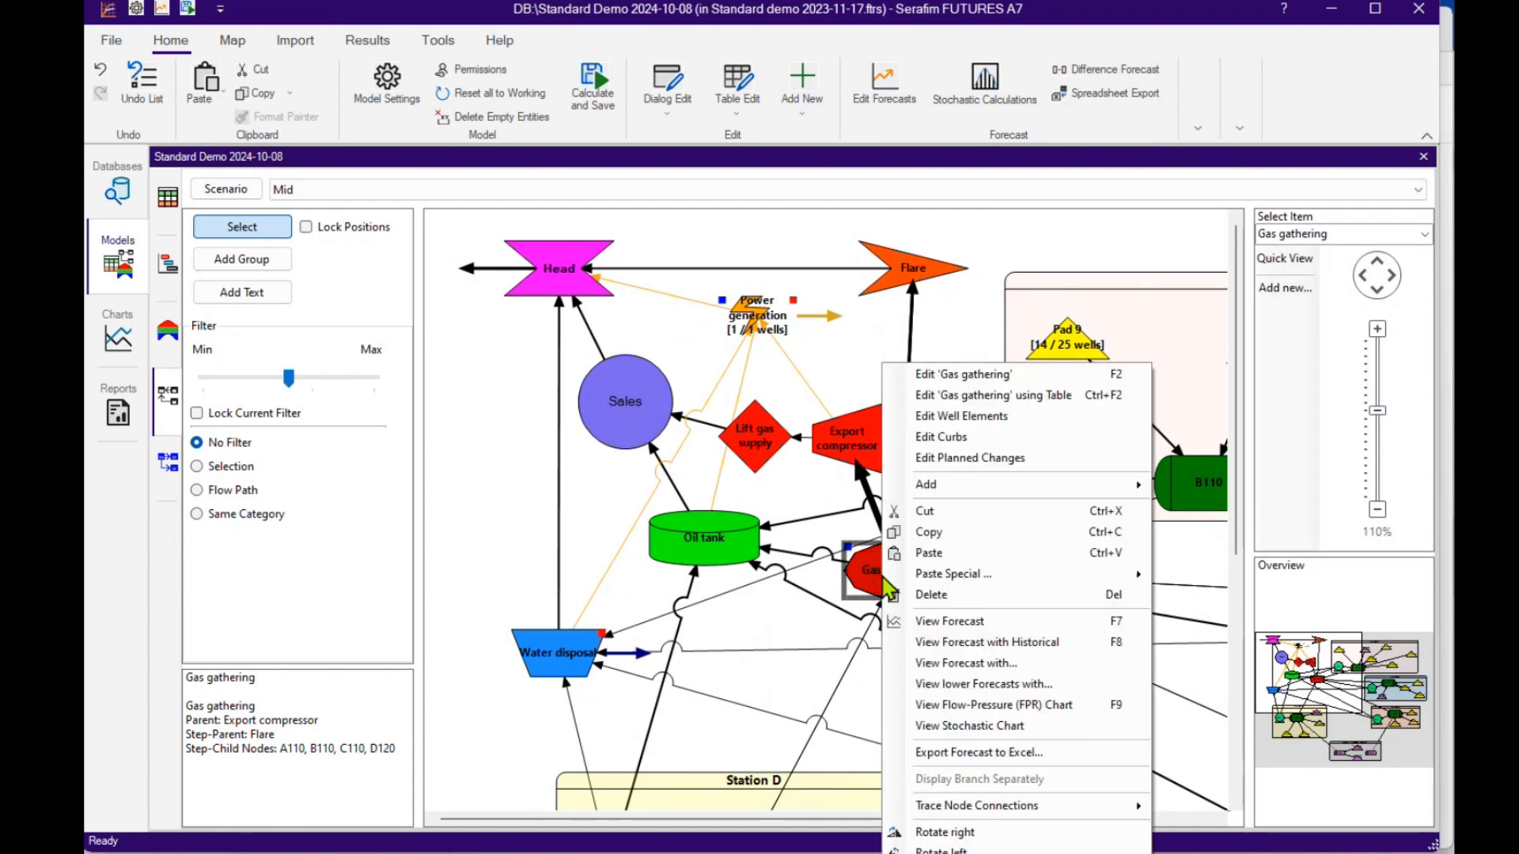
left_click(952, 623)
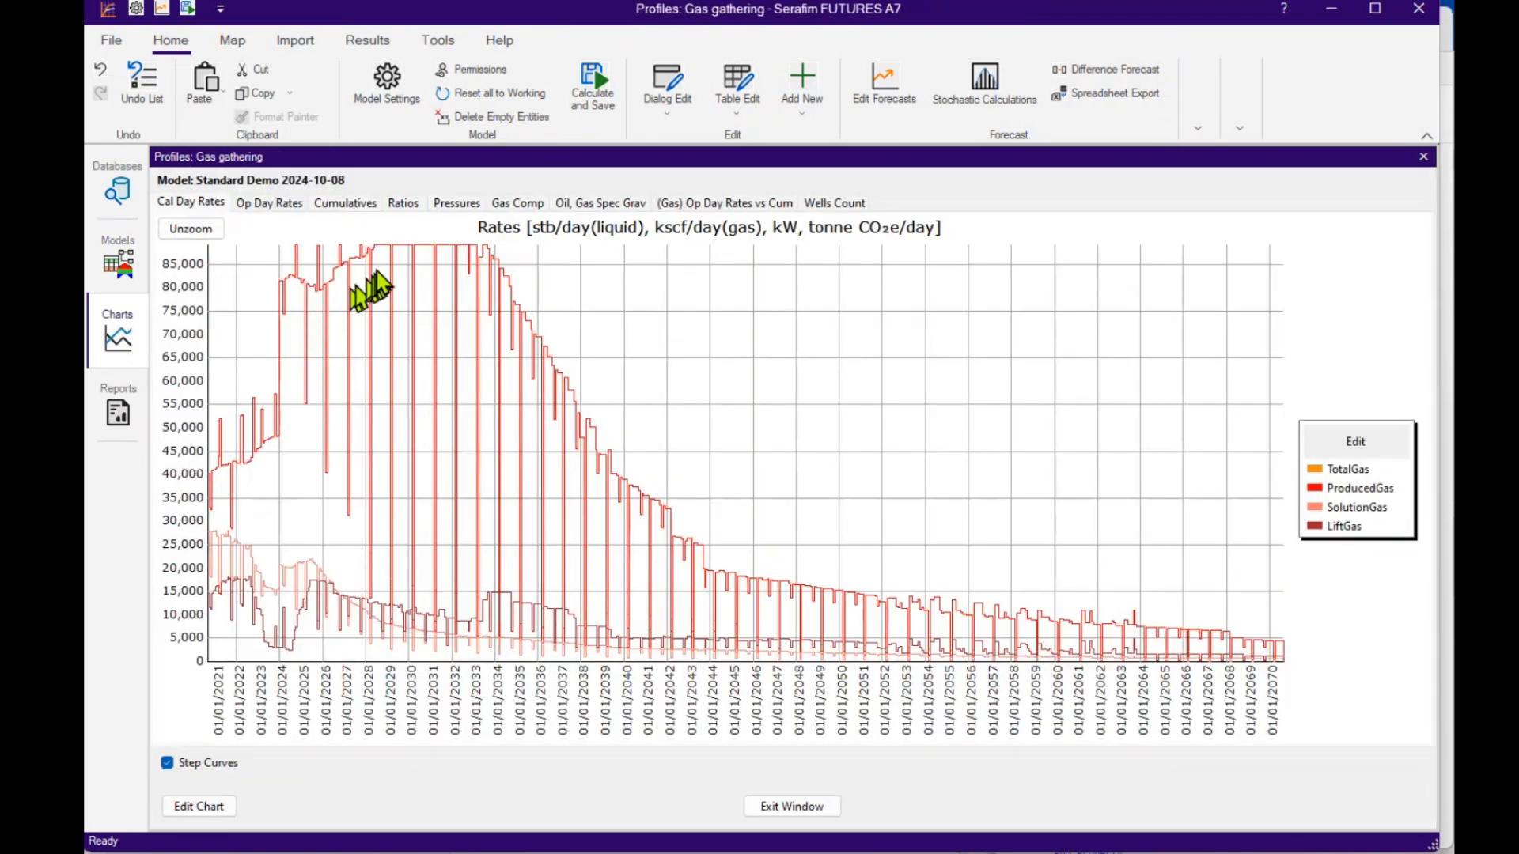
left_click(267, 203)
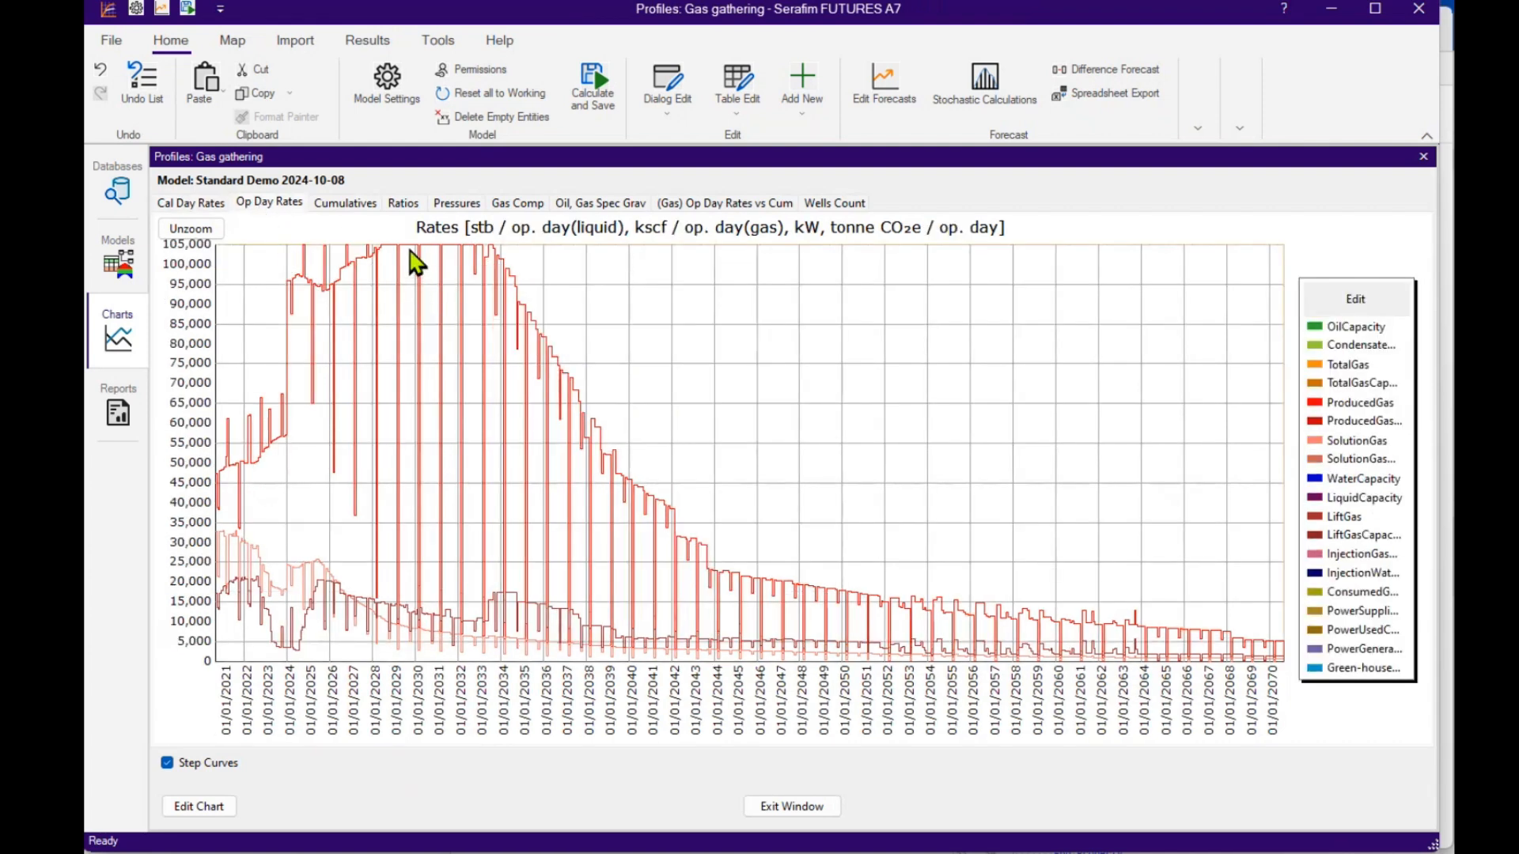
mouse_move(409, 248)
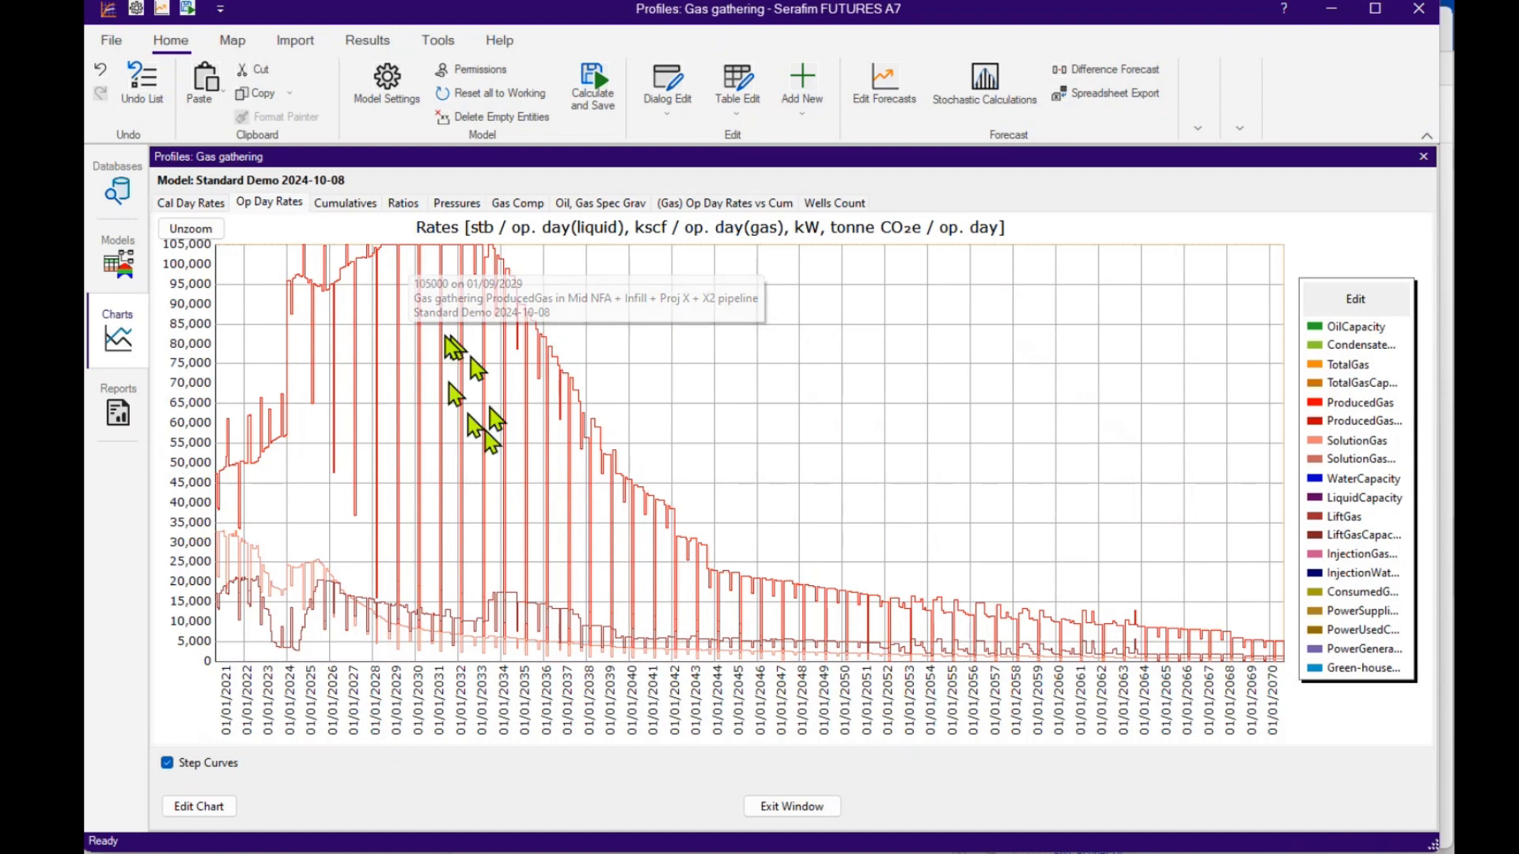
left_click(758, 807)
View the Flare node's forecast as calendar day and operating day rates, then exit the chart.
left_click(914, 267)
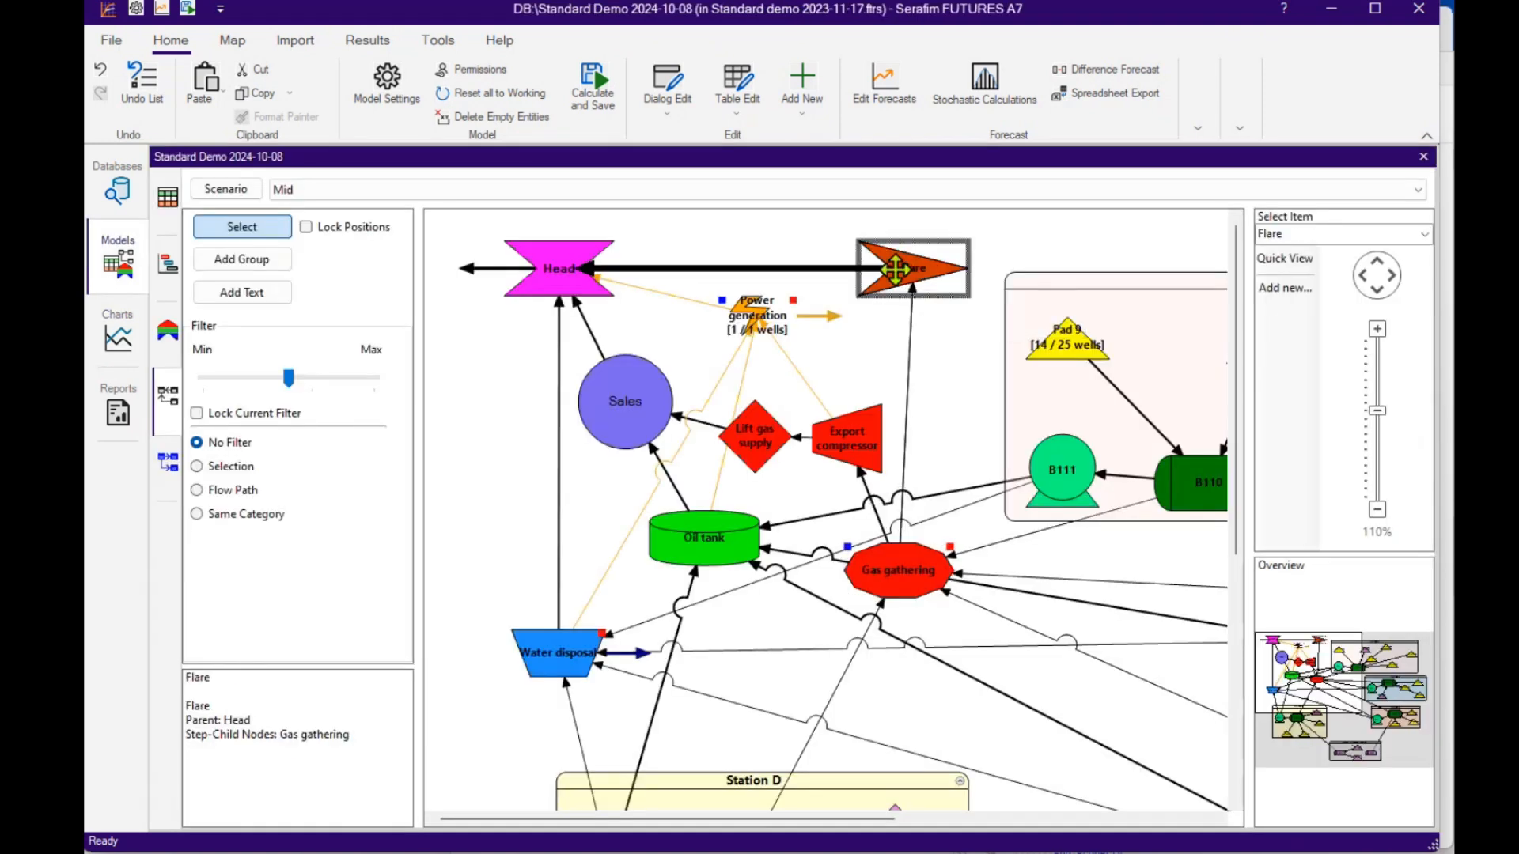
right_click(898, 270)
left_click(975, 536)
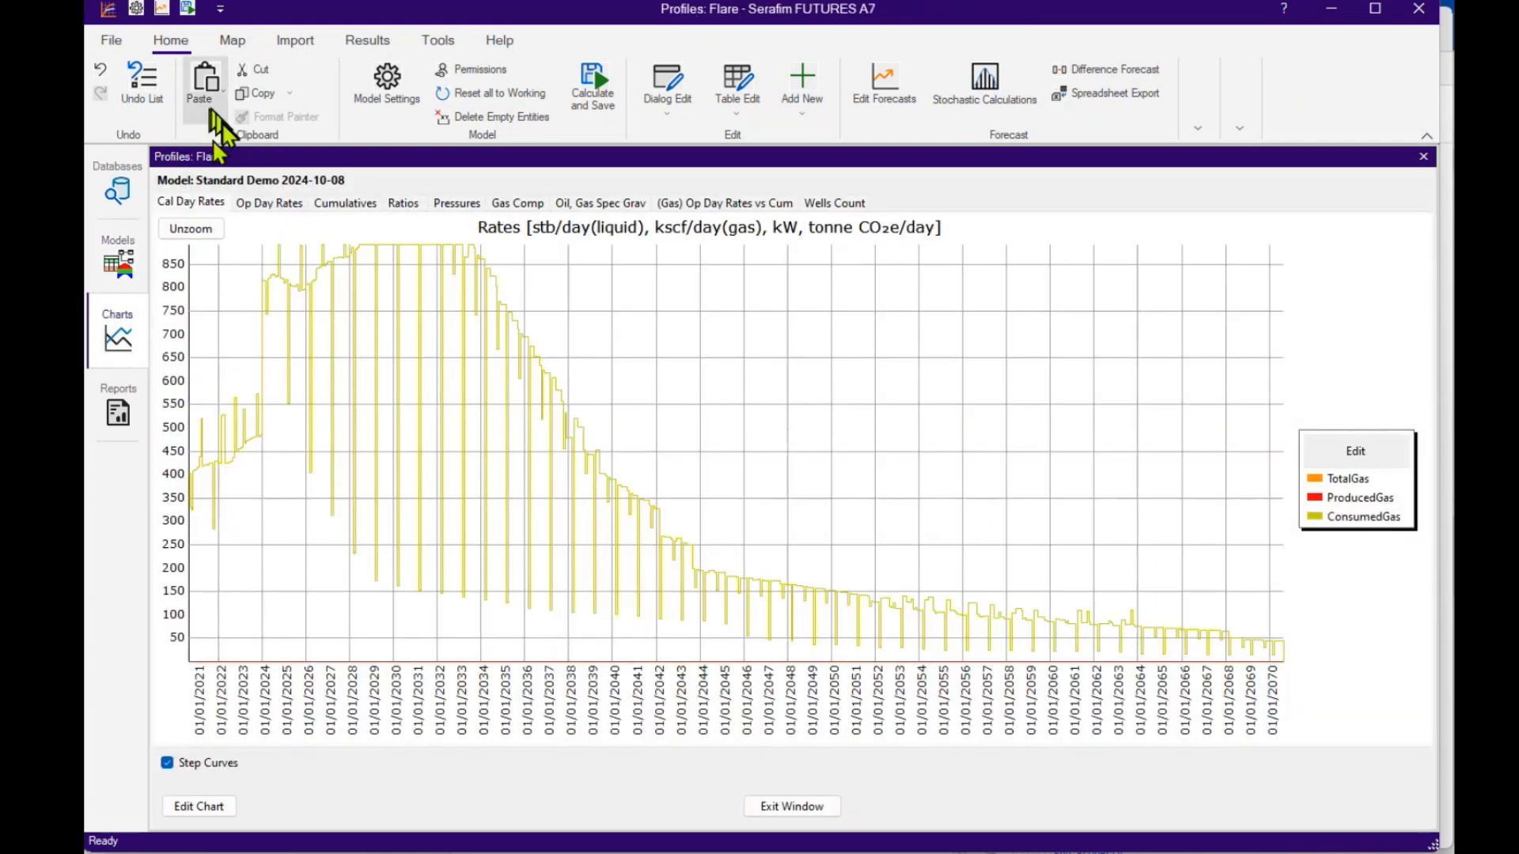
left_click(269, 203)
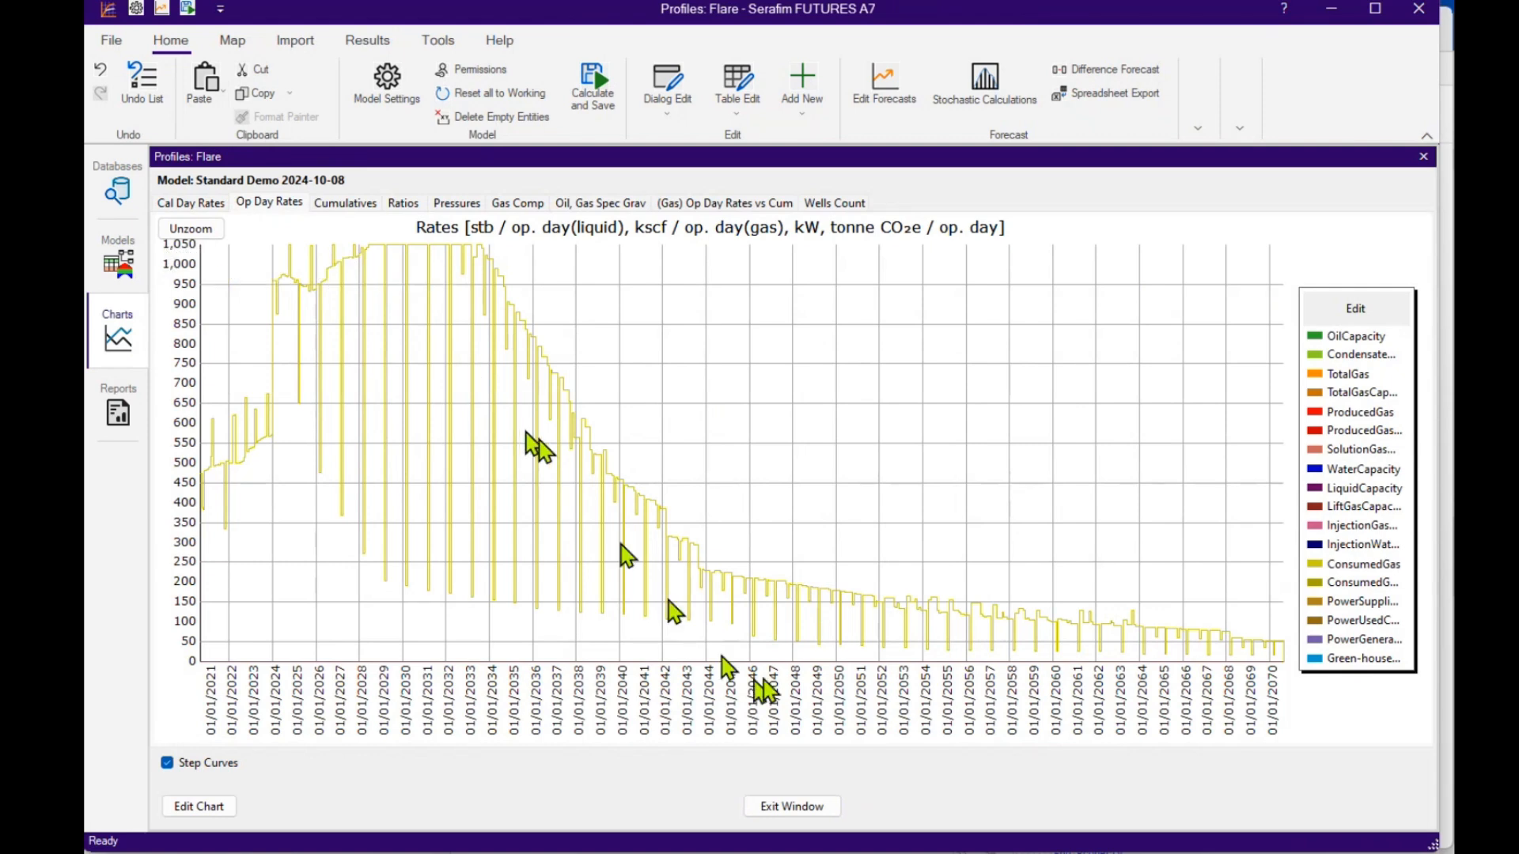
left_click(807, 808)
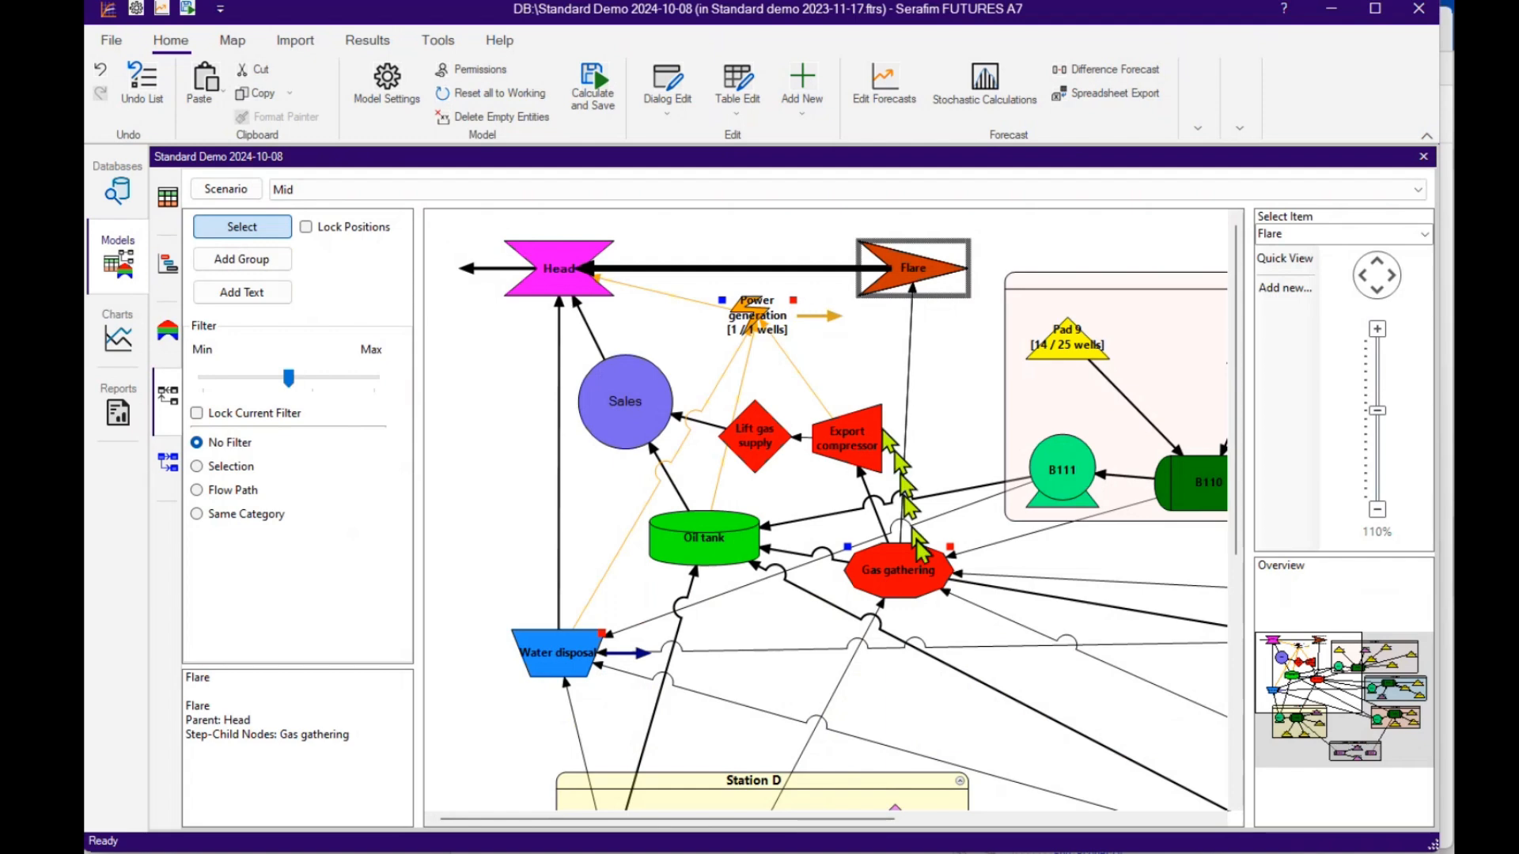
Inspect node B111's split fractions, basic data and power requirements, then cancel its properties.
mouse_move(883, 588)
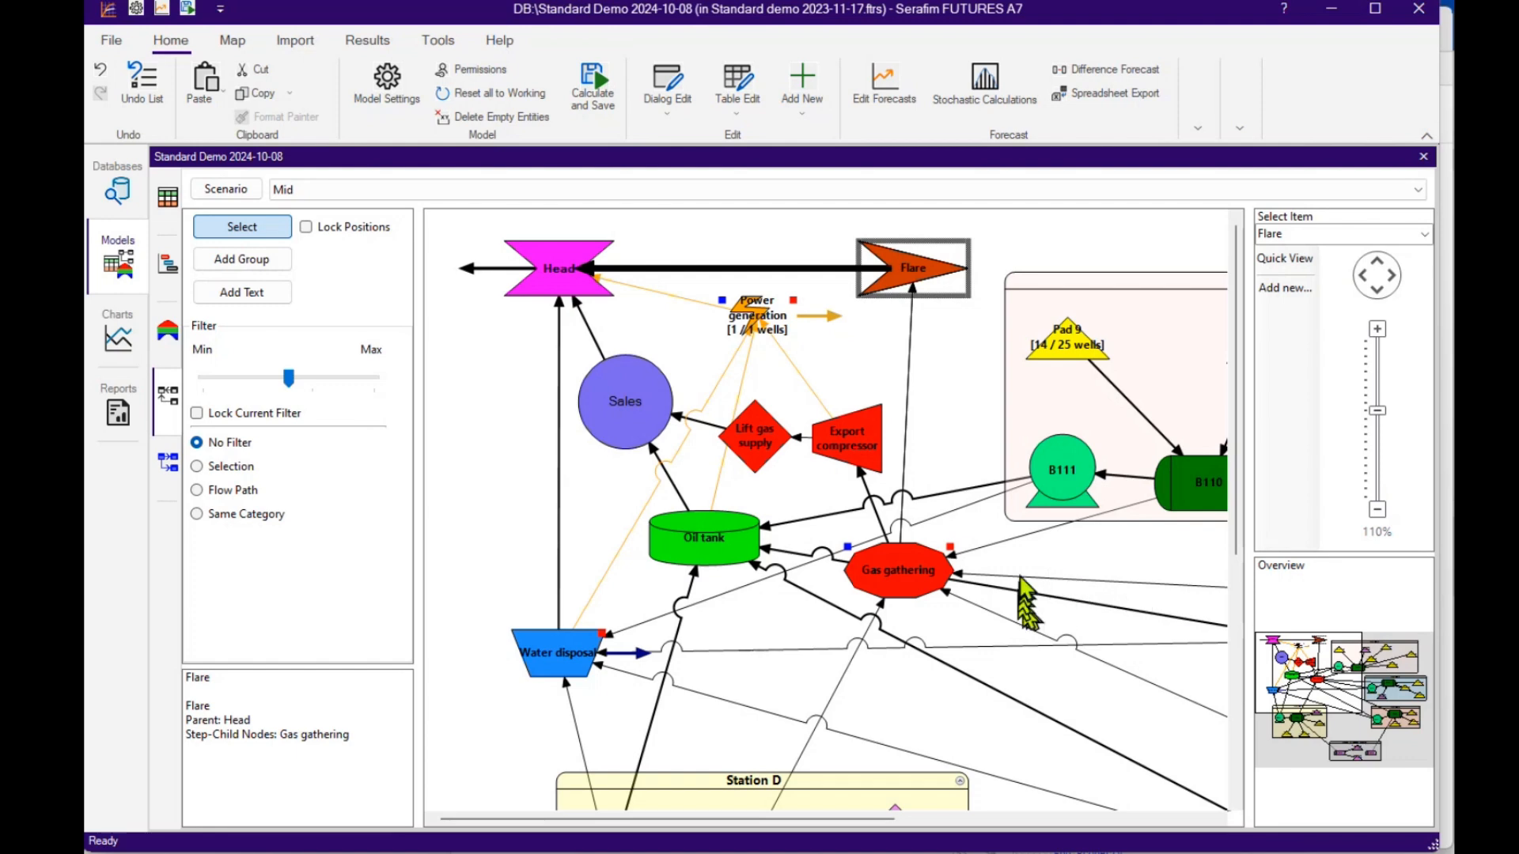
double_click(1062, 470)
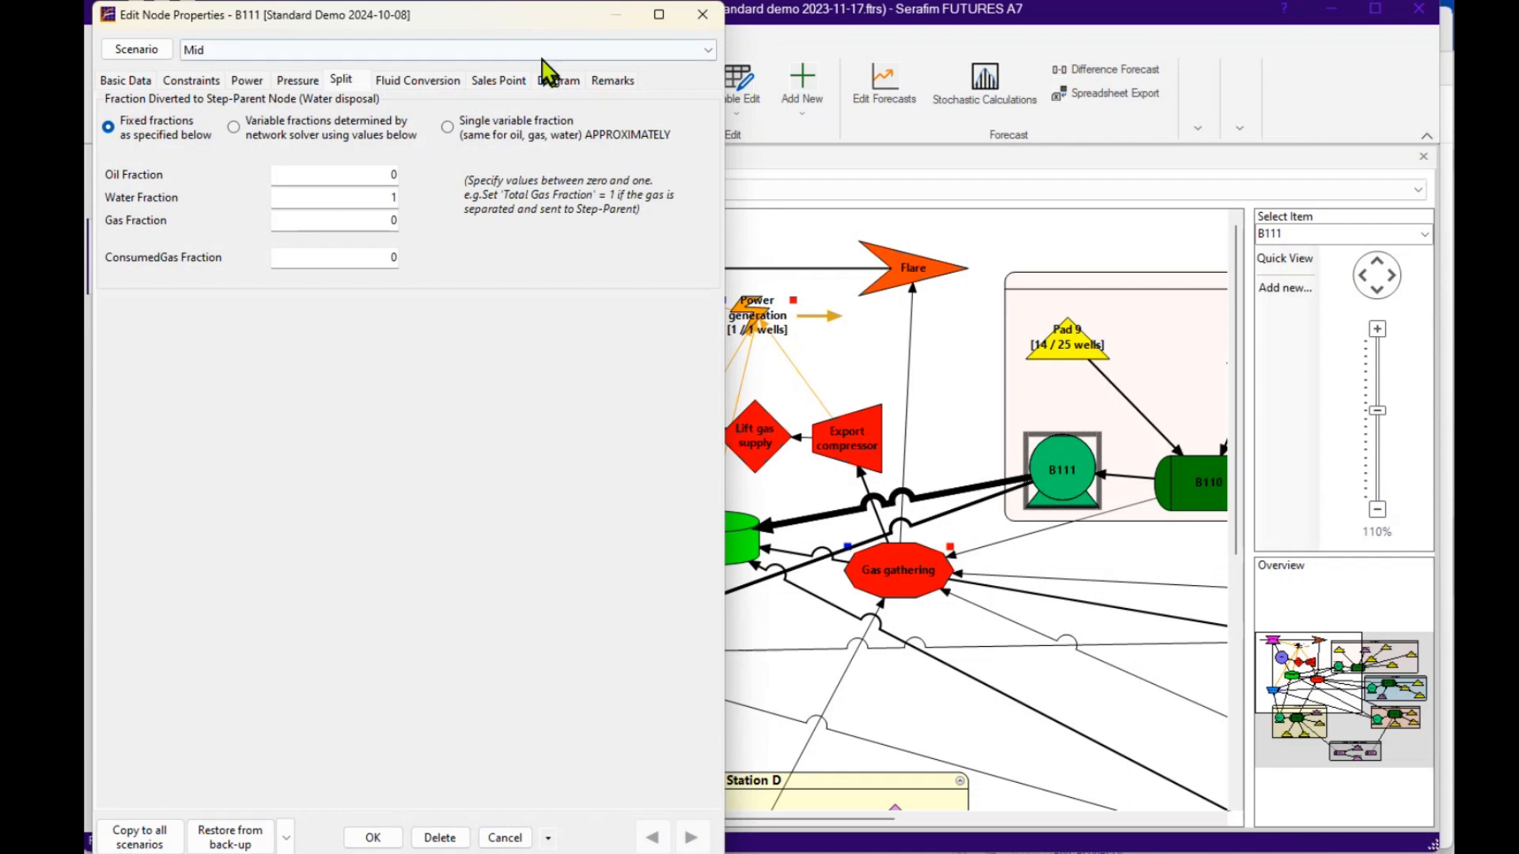
left_click(127, 82)
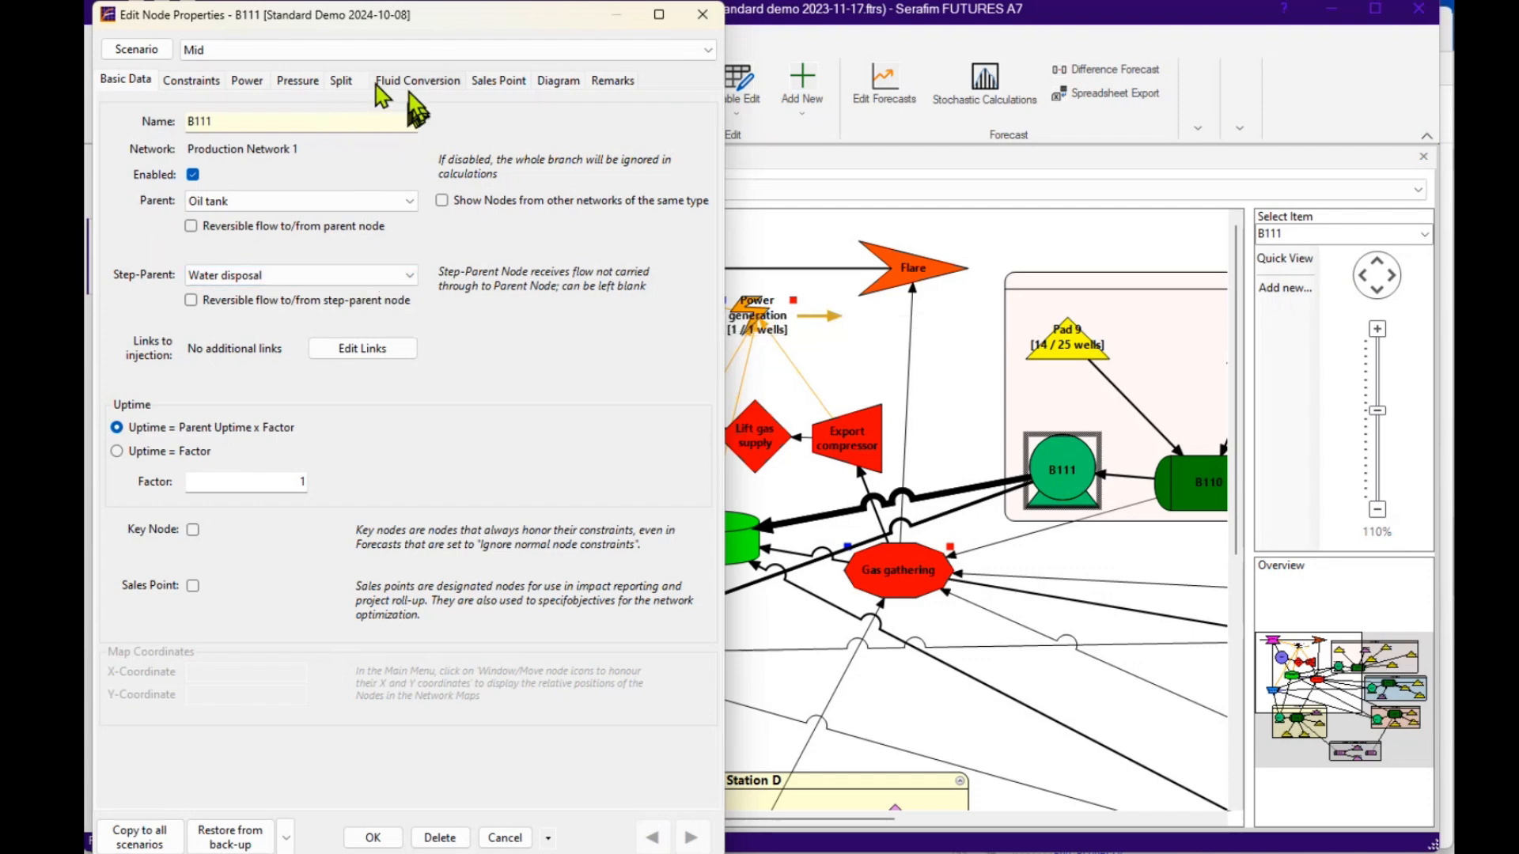
left_click(247, 82)
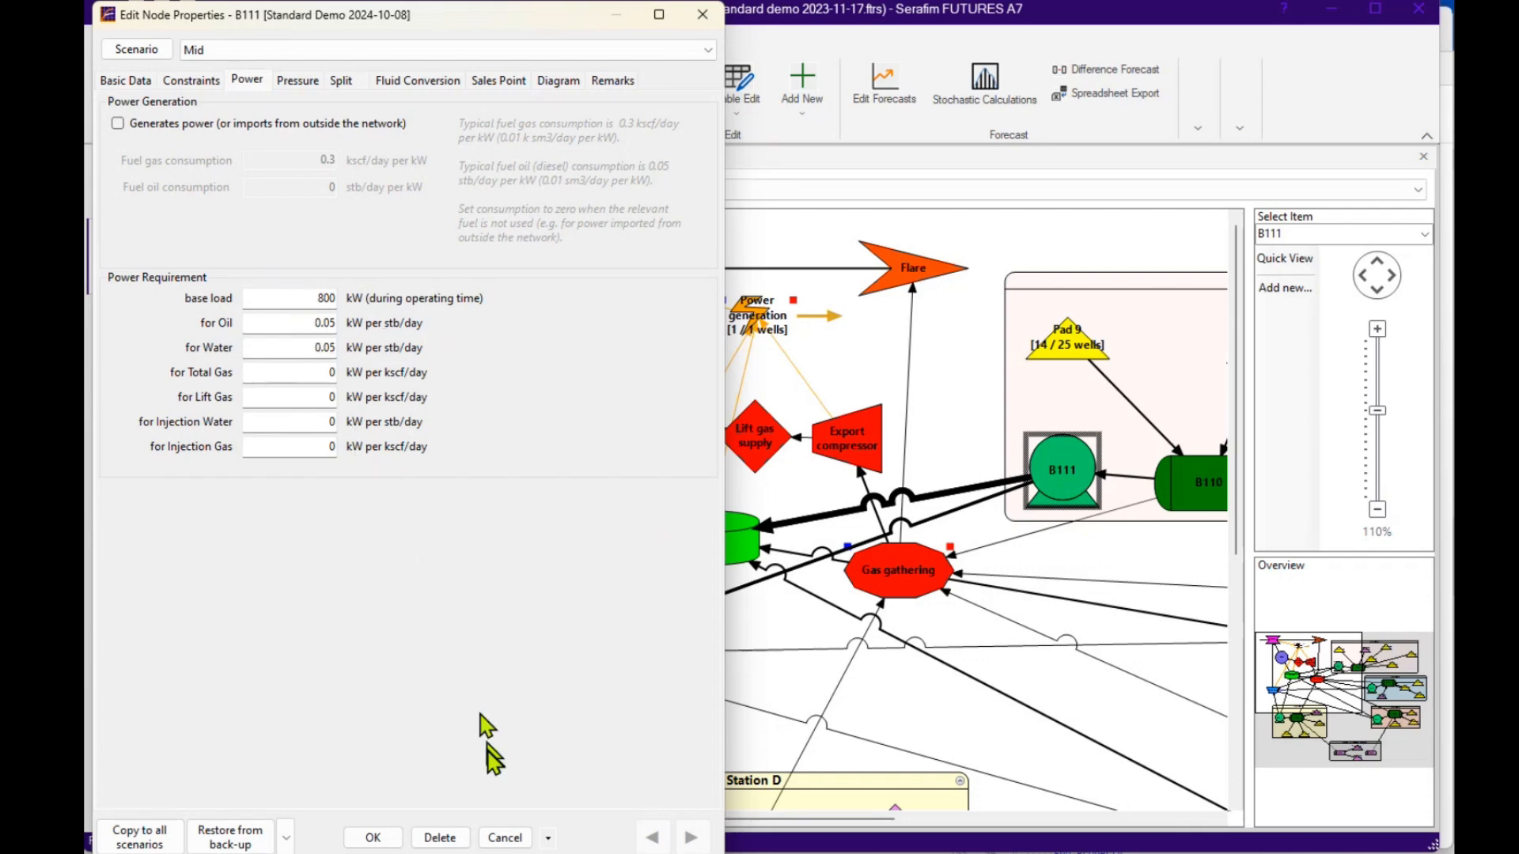
left_click(502, 838)
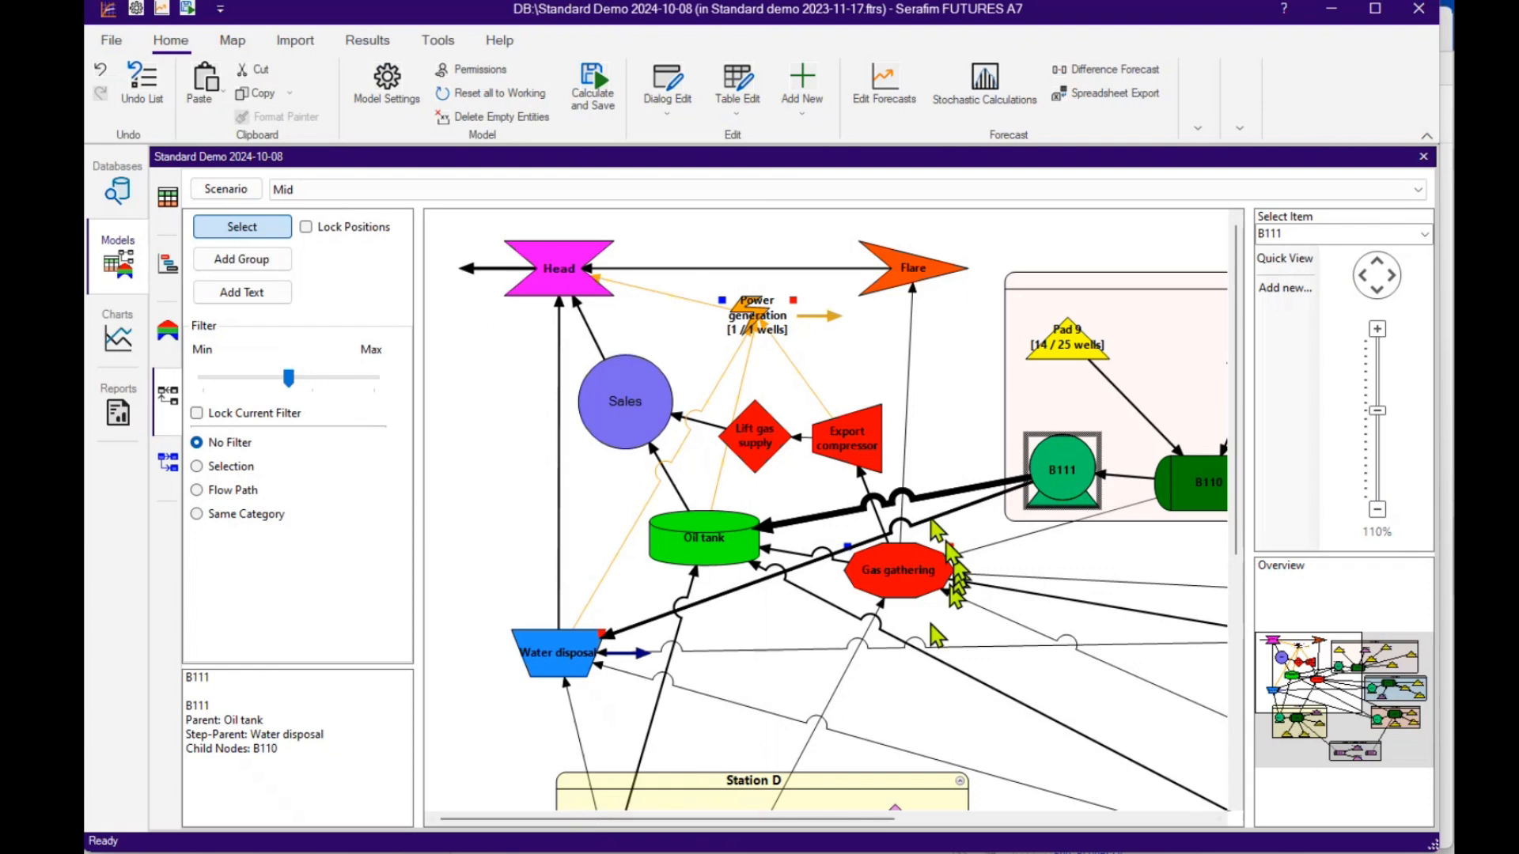
Check the Export compressor node's power requirements and cancel its properties.
left_click(943, 587)
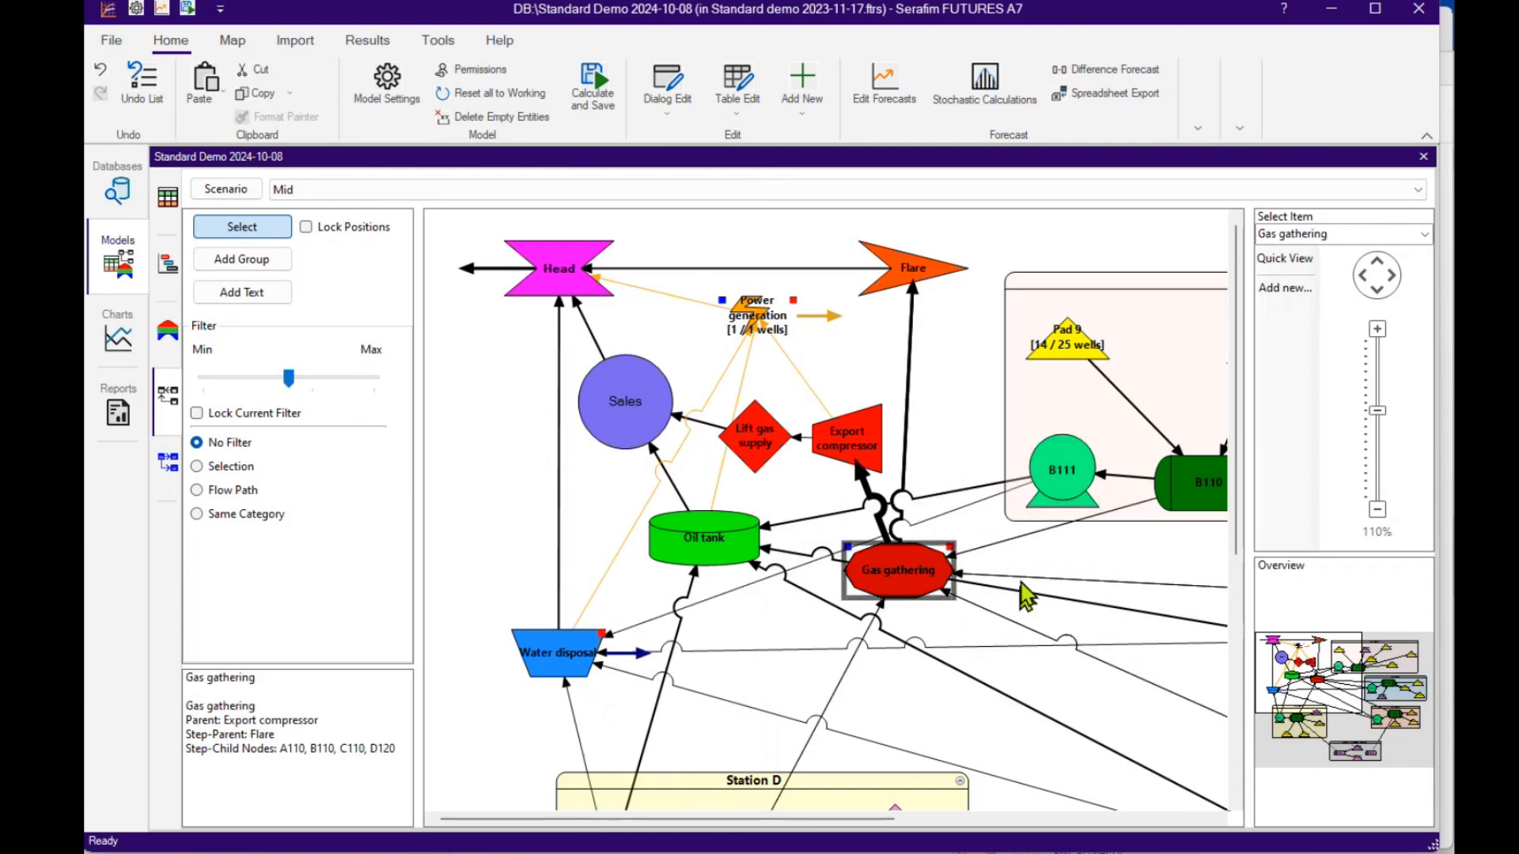
left_click(860, 431)
double_click(857, 424)
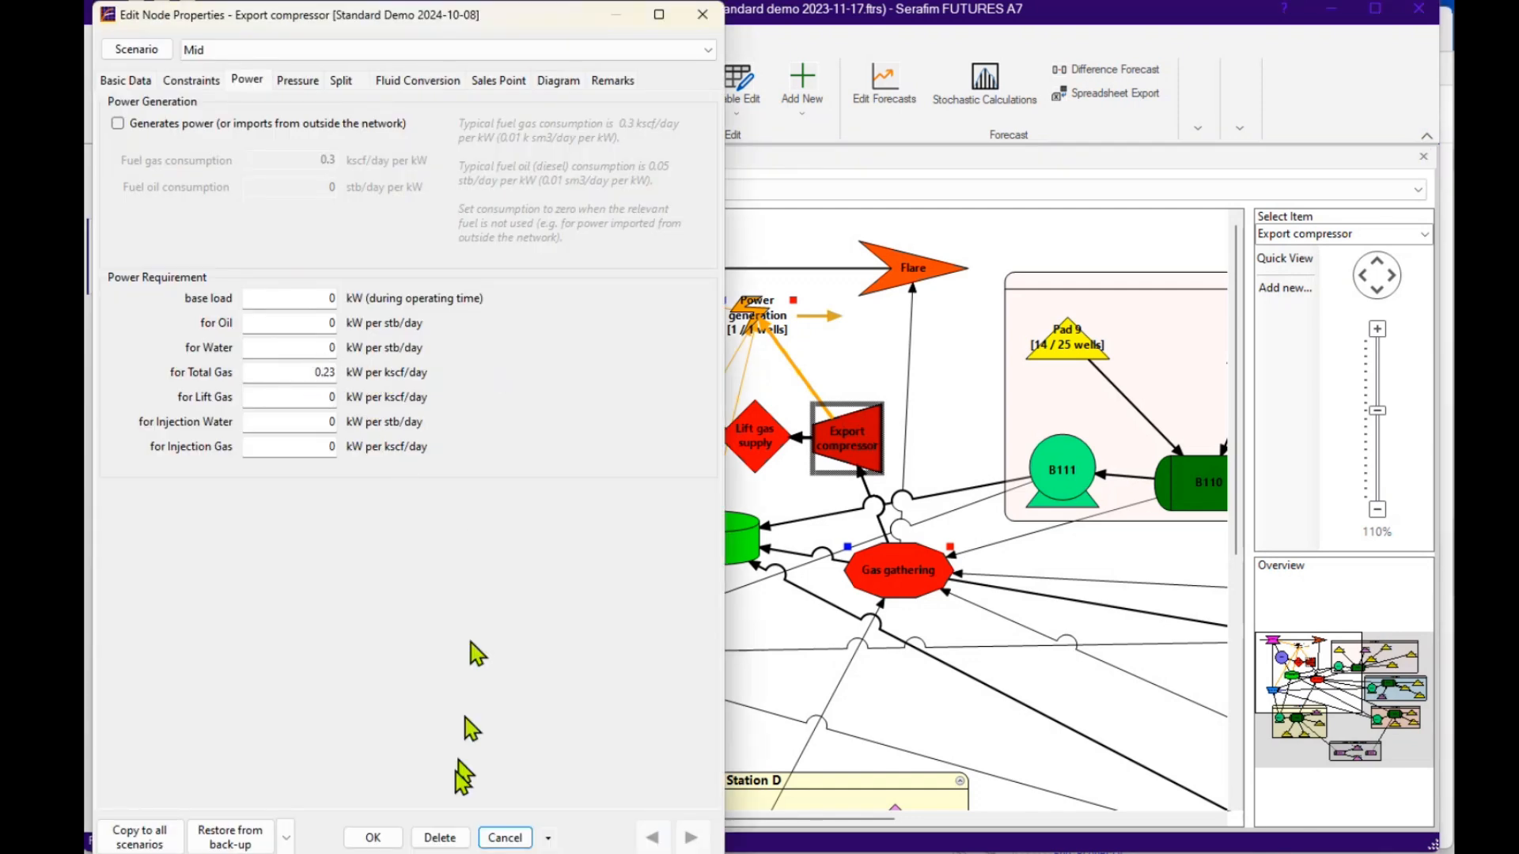
left_click(505, 838)
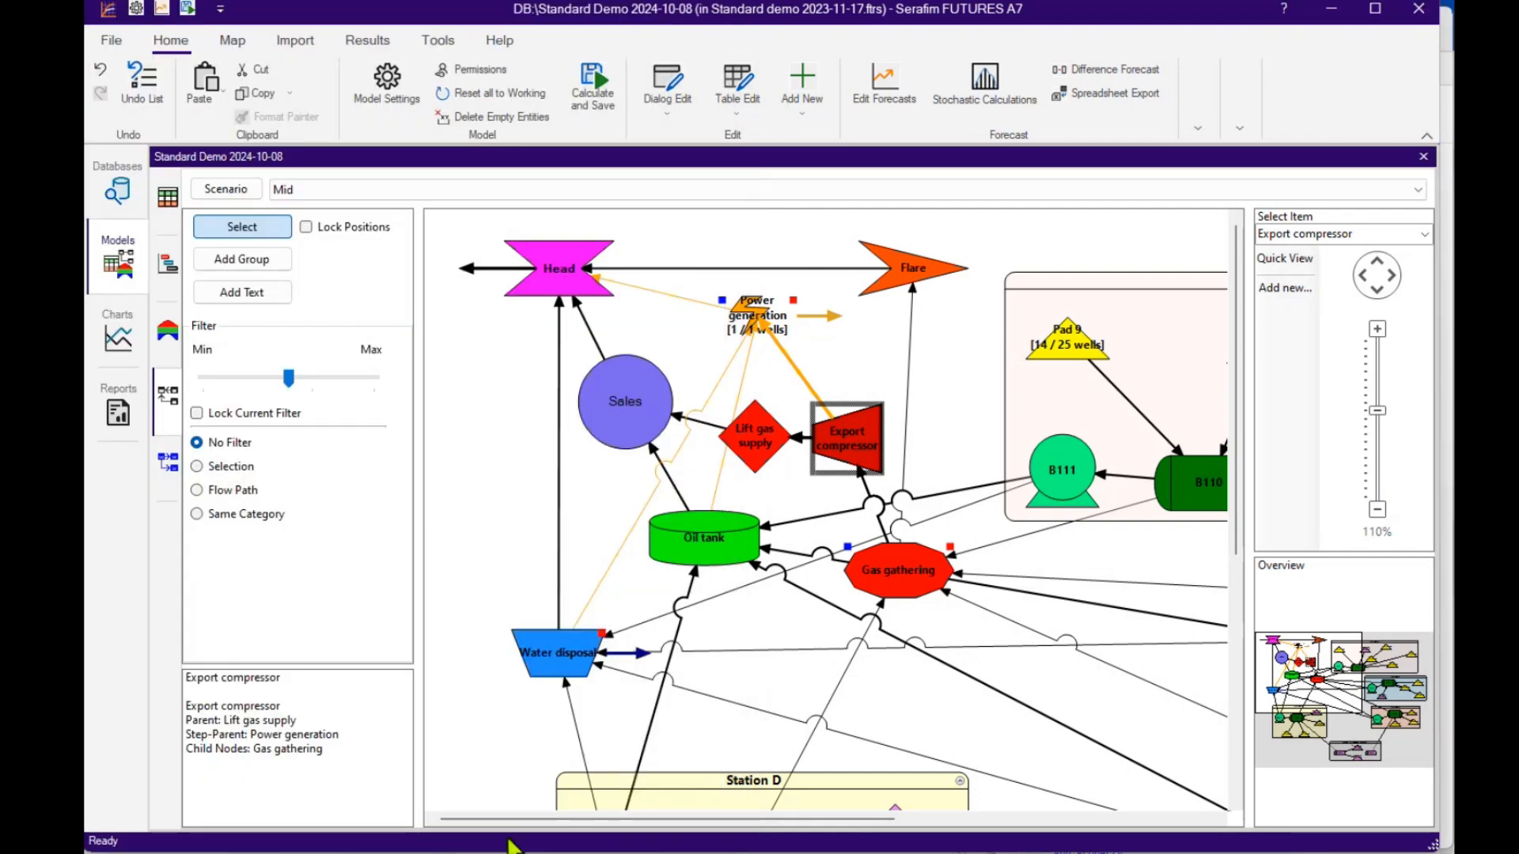
View node B111's forecast, checking its power supplied and power used curves, and exit the chart.
right_click(1058, 470)
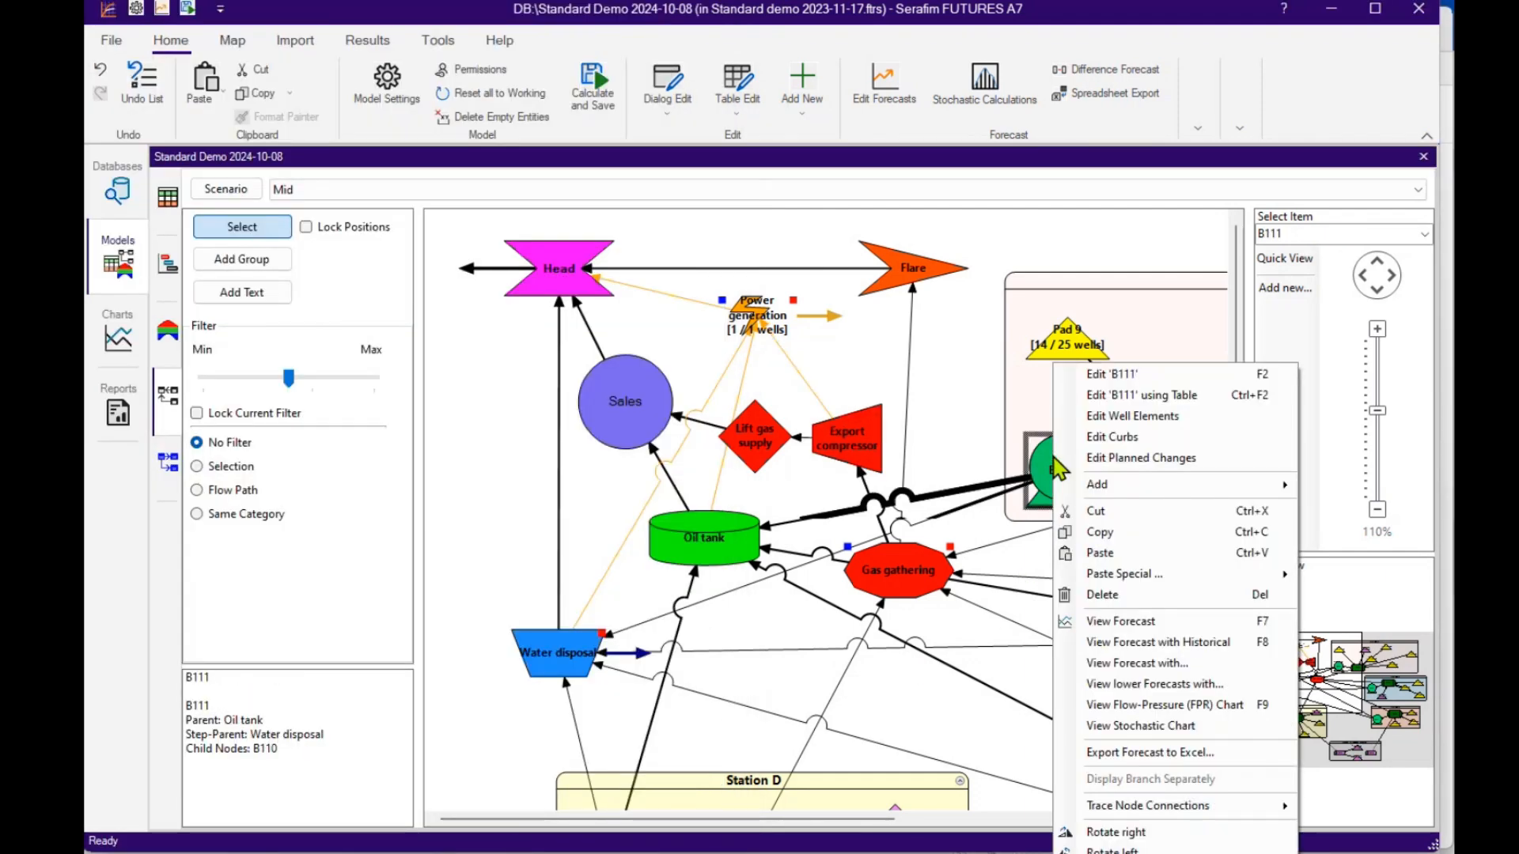
left_click(1119, 622)
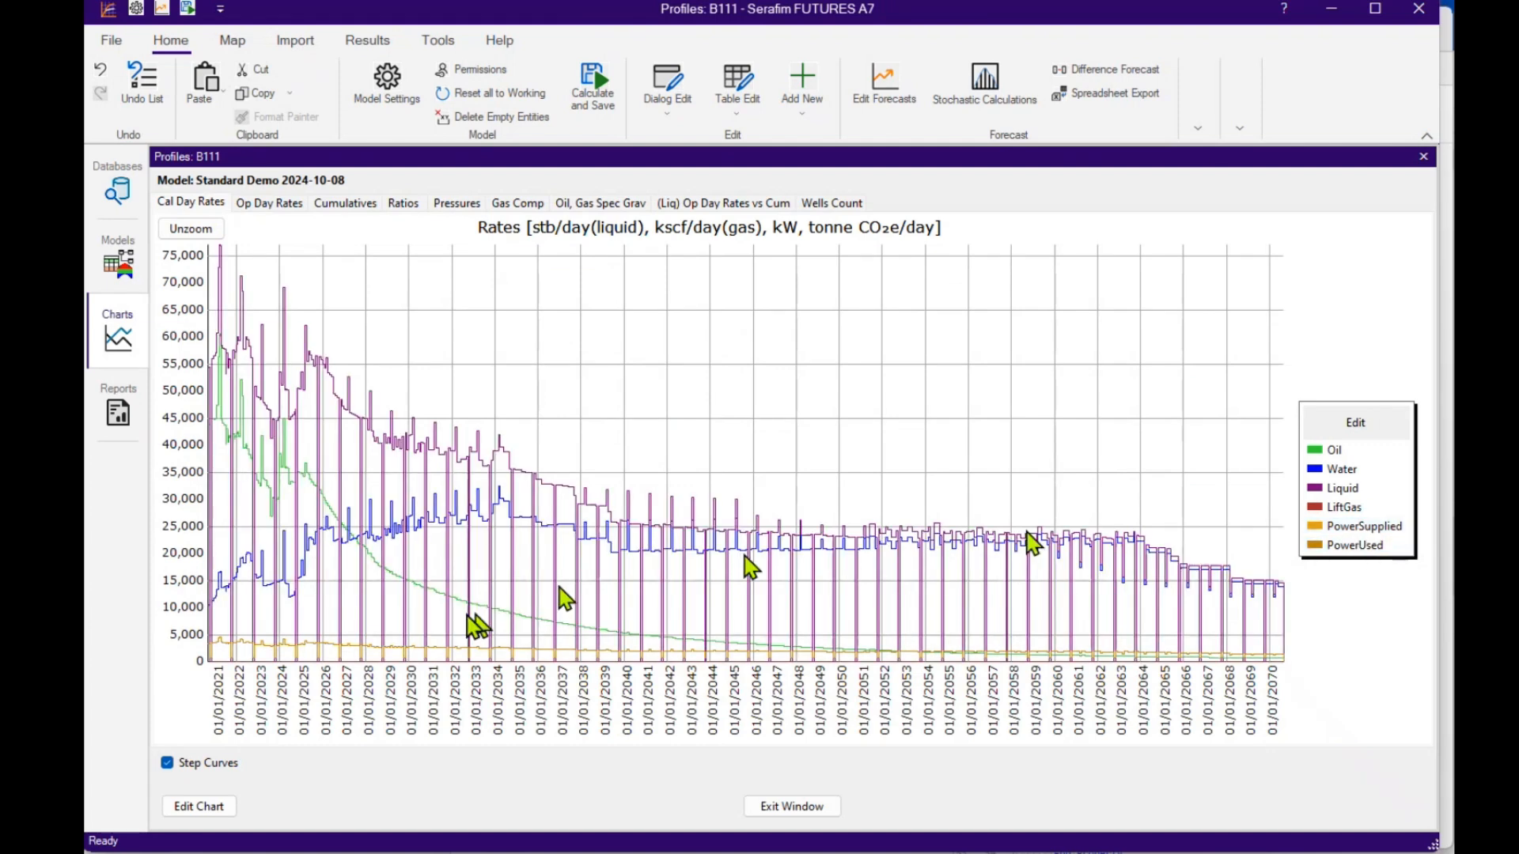
left_click(771, 807)
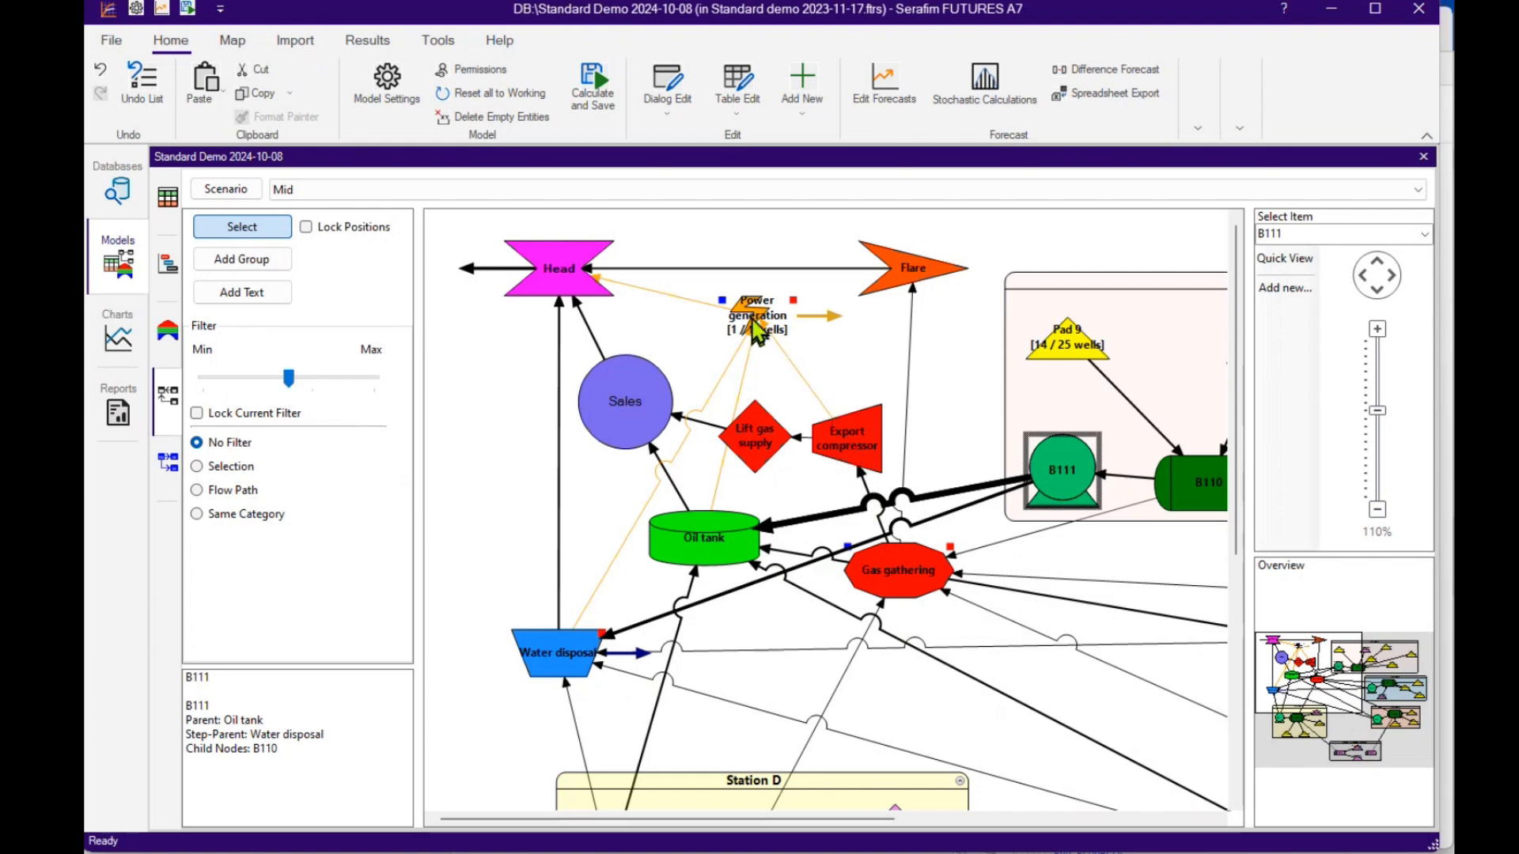
Inspect the Head node's power settings and capacity constraints, including power supplied and greenhouse gases, then cancel its properties.
mouse_move(759, 330)
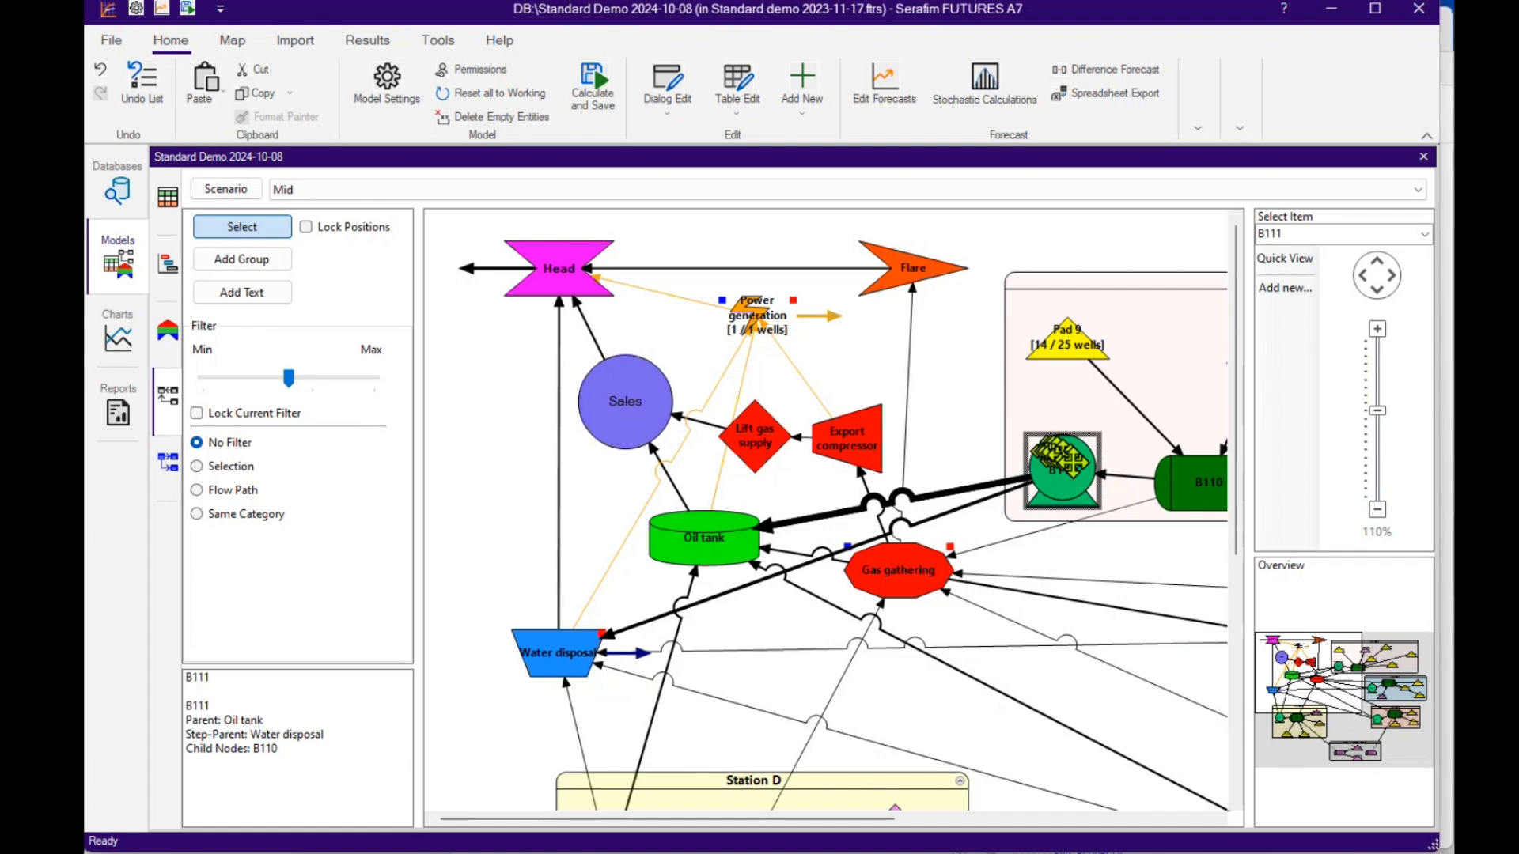
mouse_move(1030, 496)
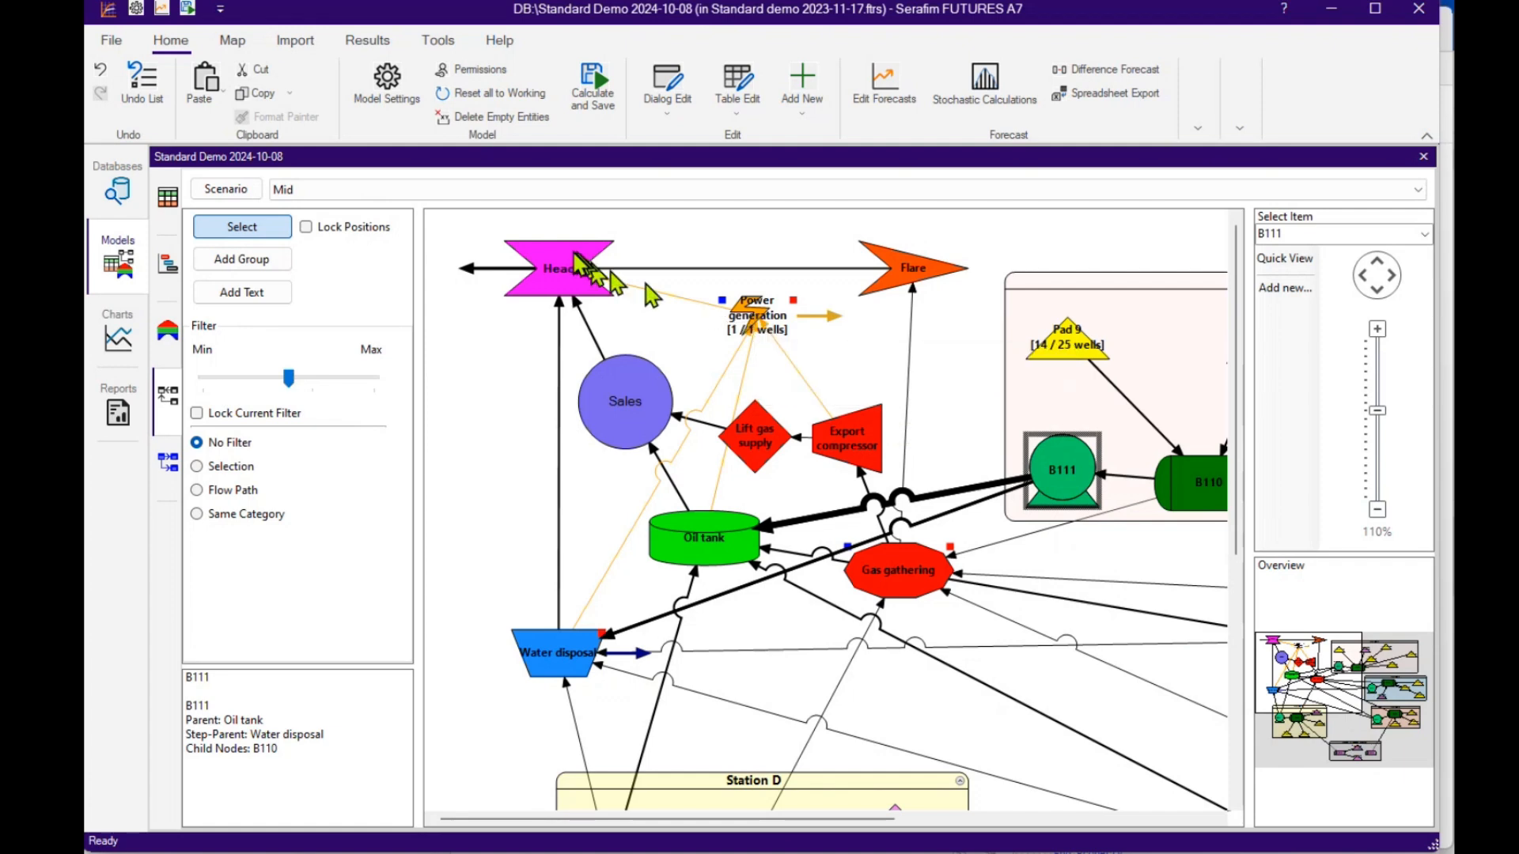
mouse_move(564, 277)
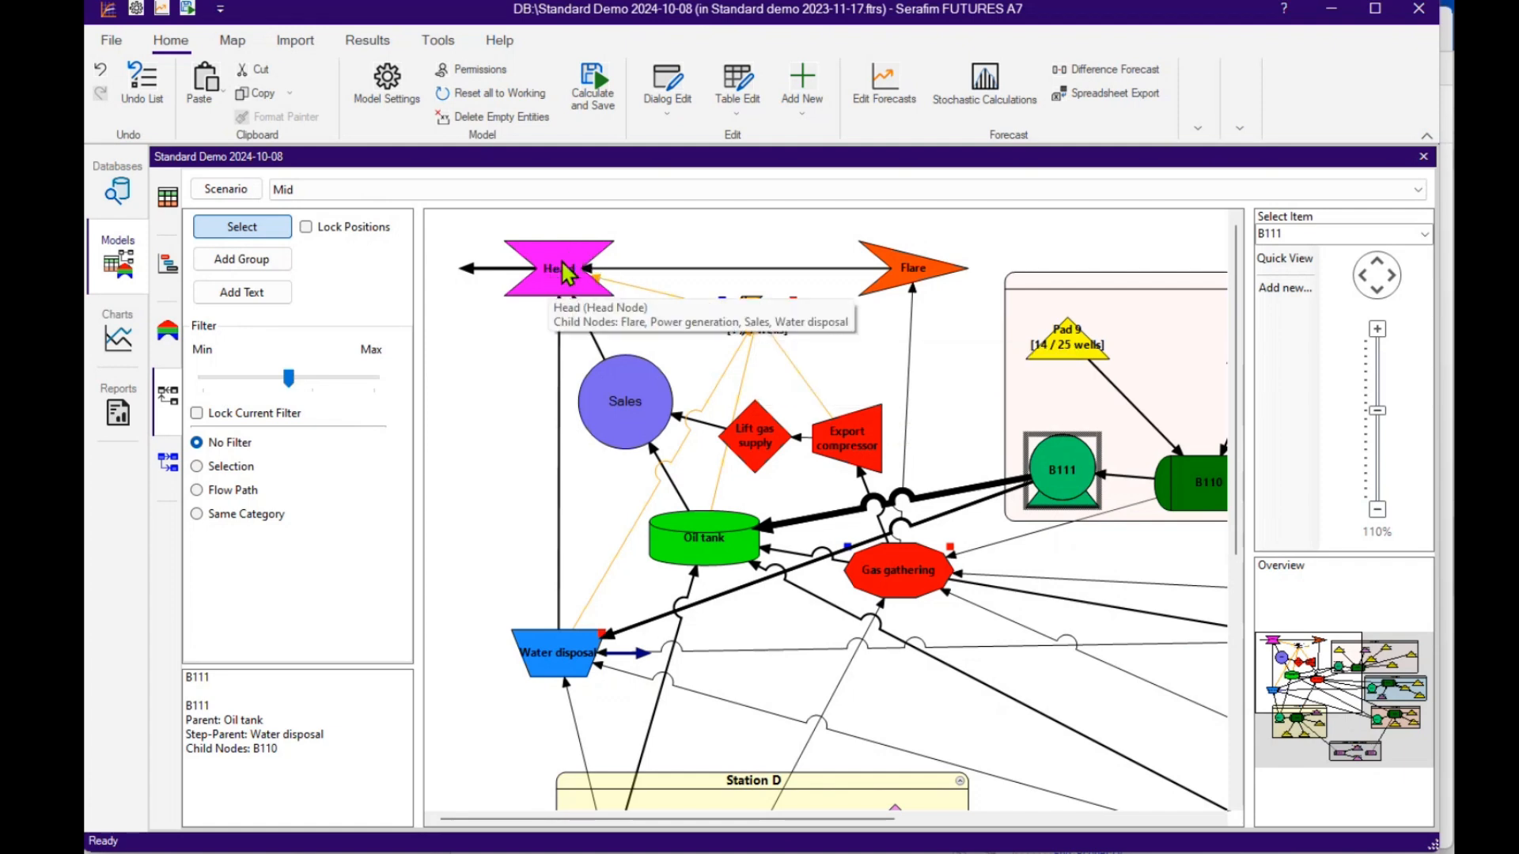
double_click(562, 264)
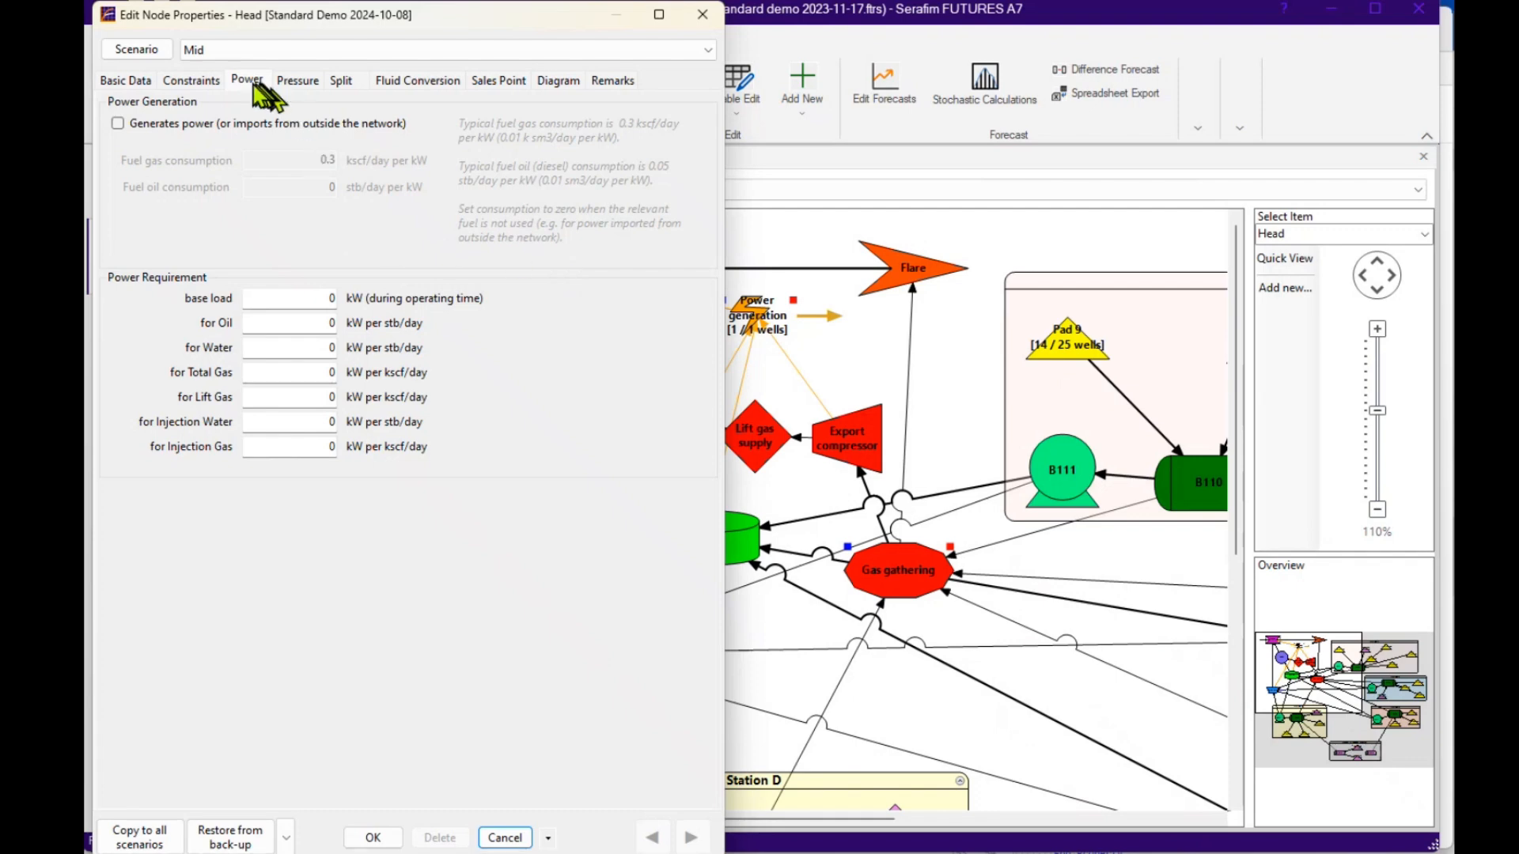
left_click(191, 80)
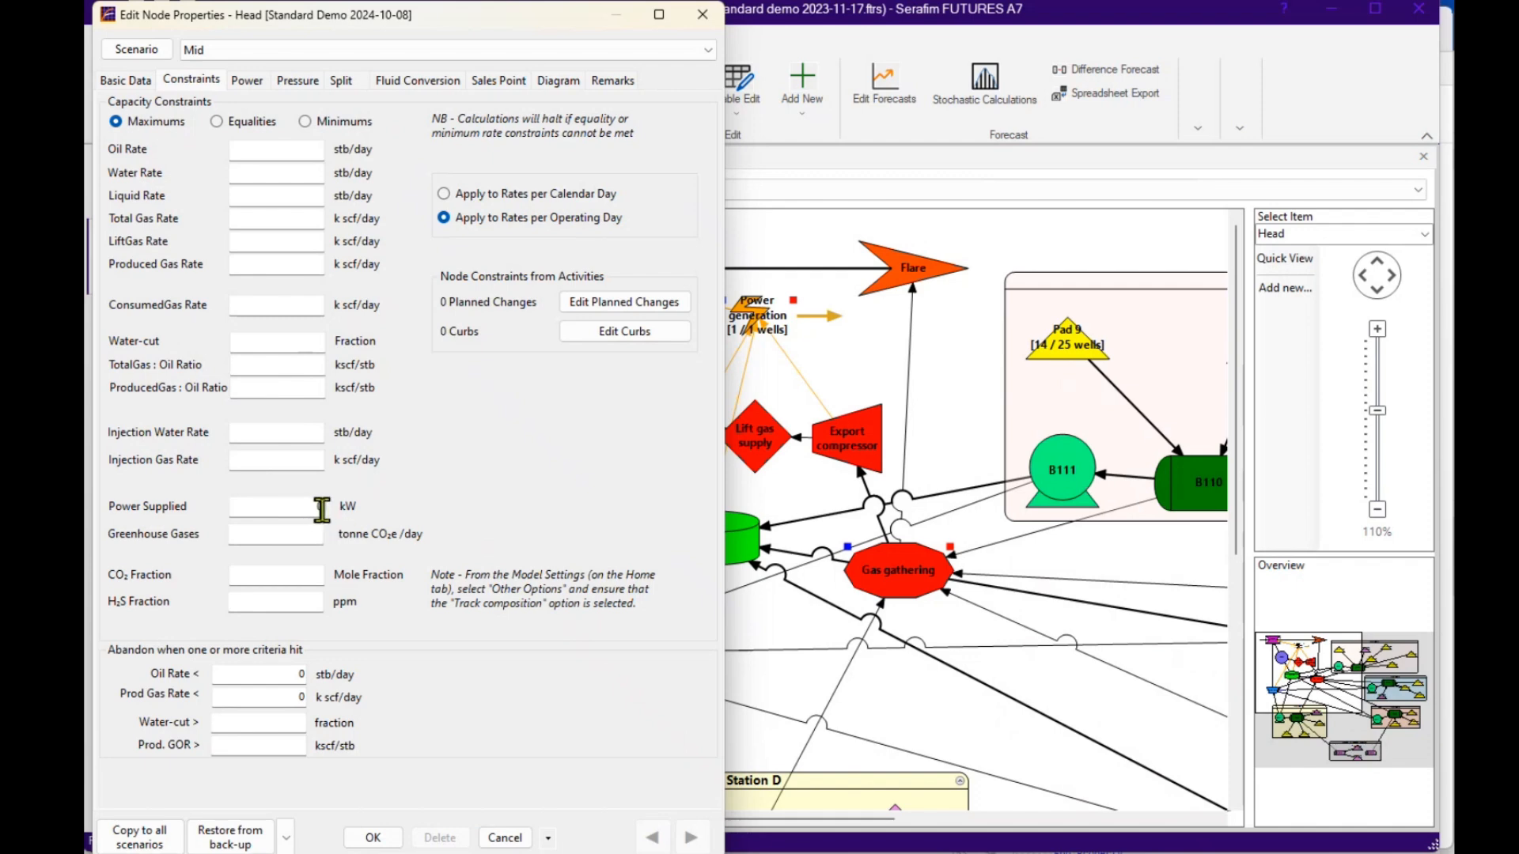
left_click(504, 837)
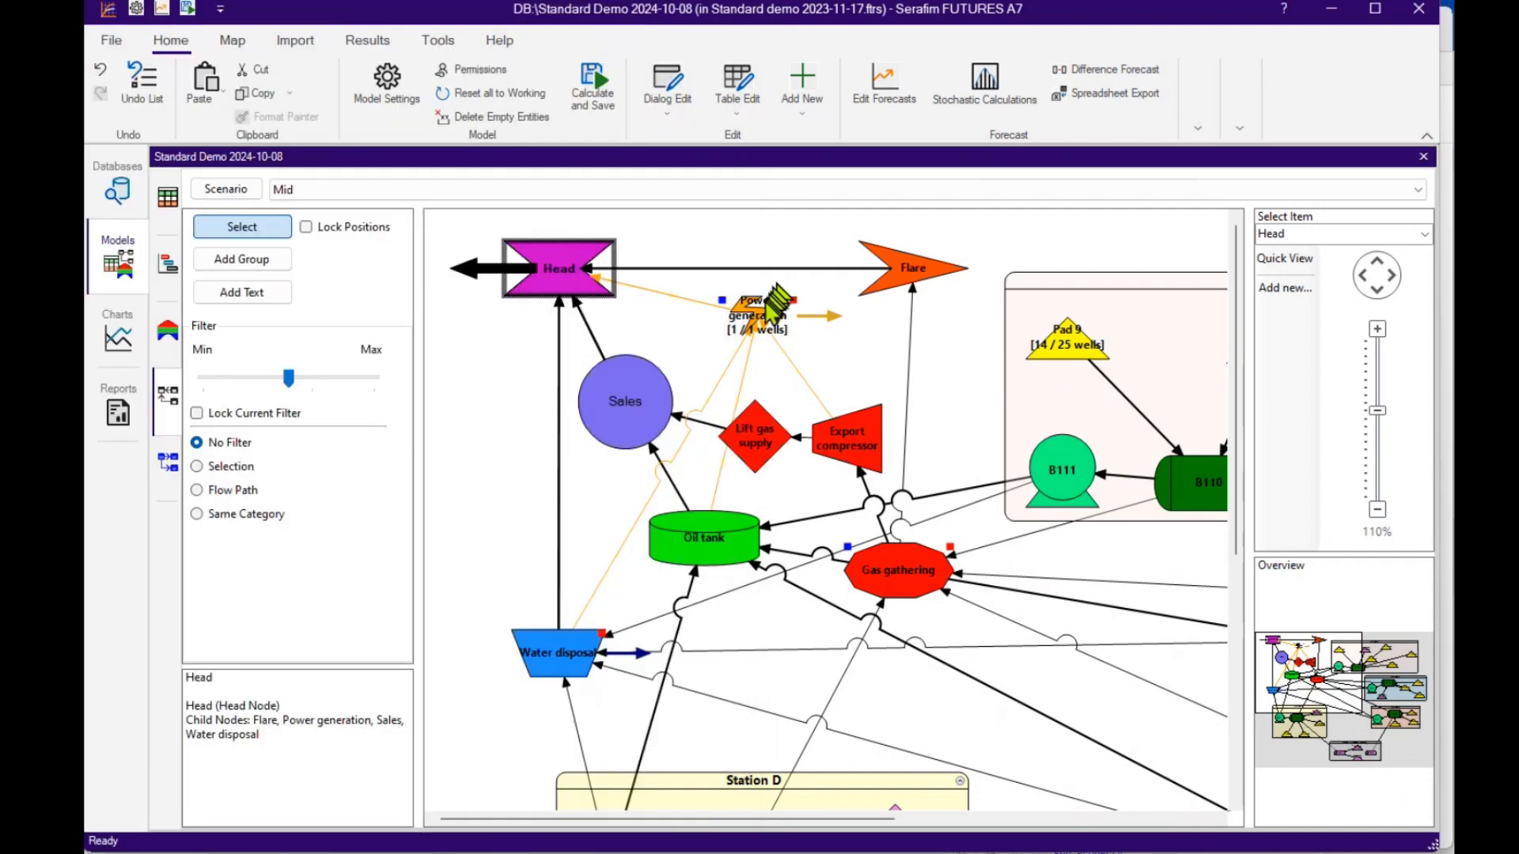
Open the Power generation node's properties, reposition the dialog, and examine its fuel consumption and power generation settings.
mouse_move(759, 328)
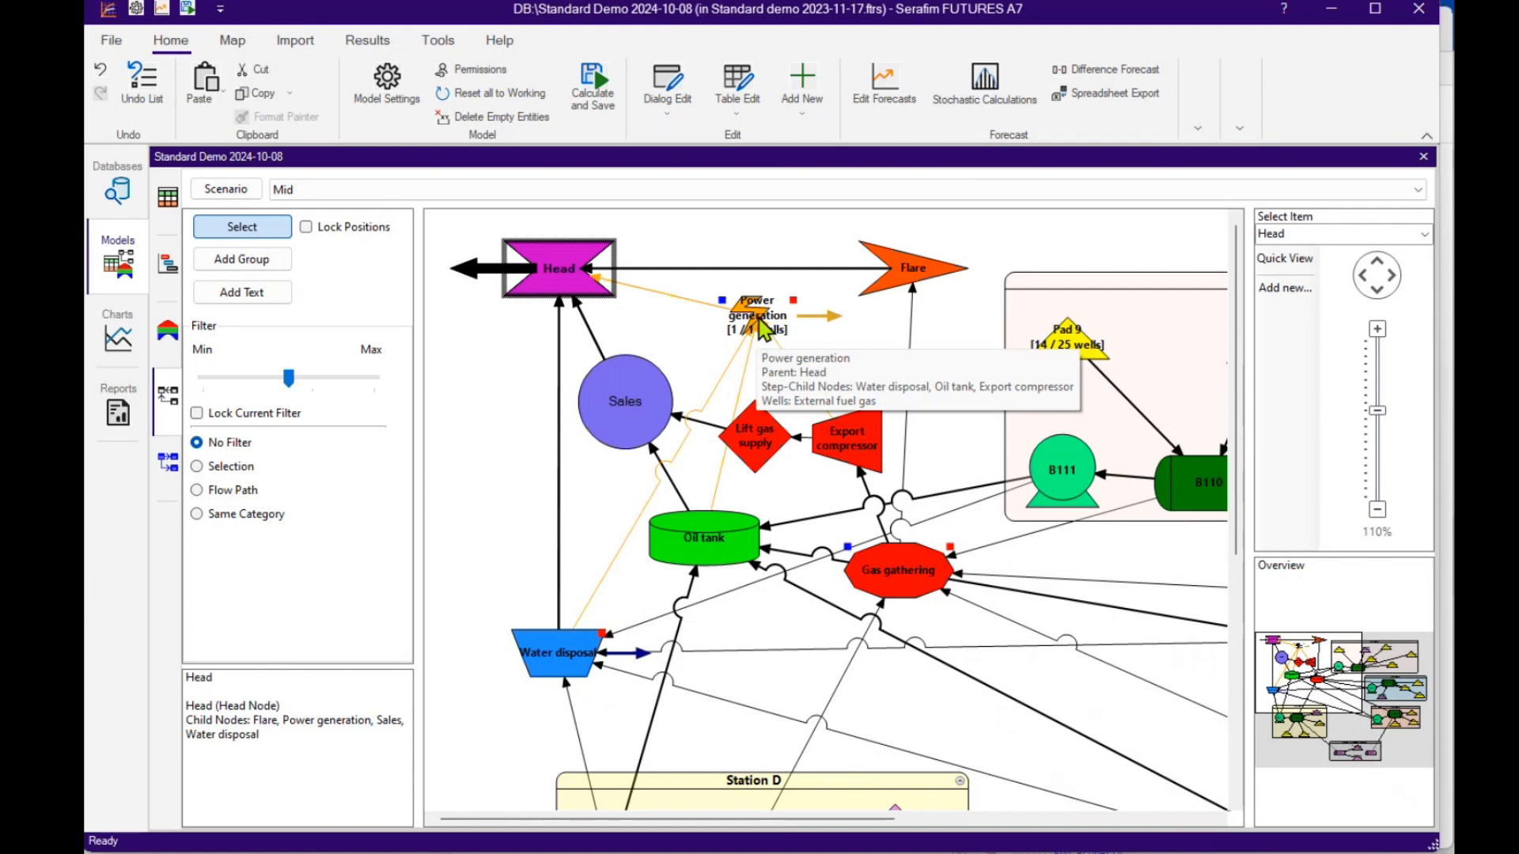
double_click(759, 327)
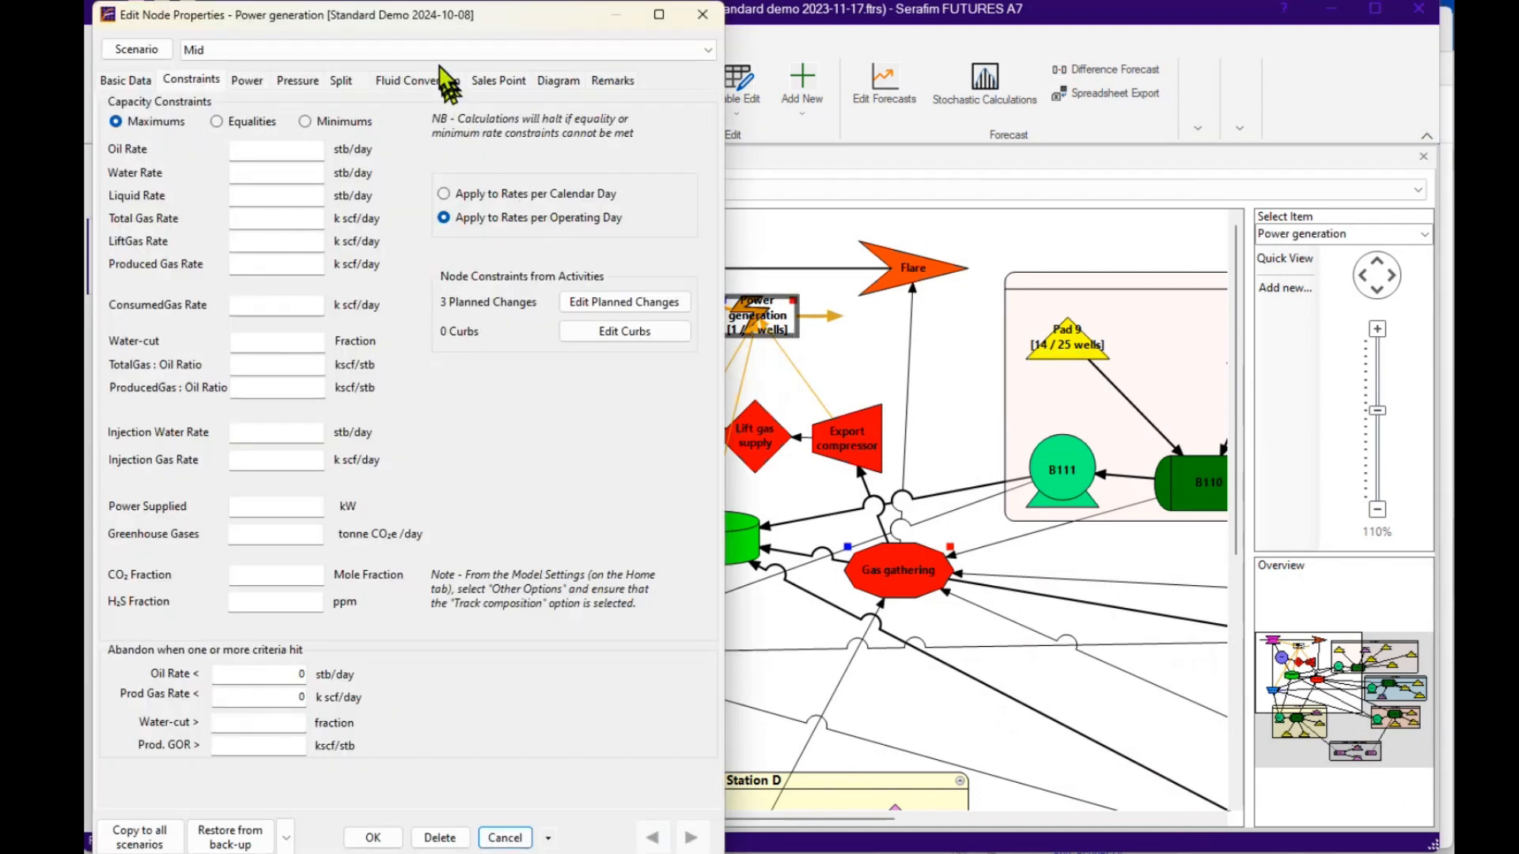
left_click_drag(401, 12, 553, 90)
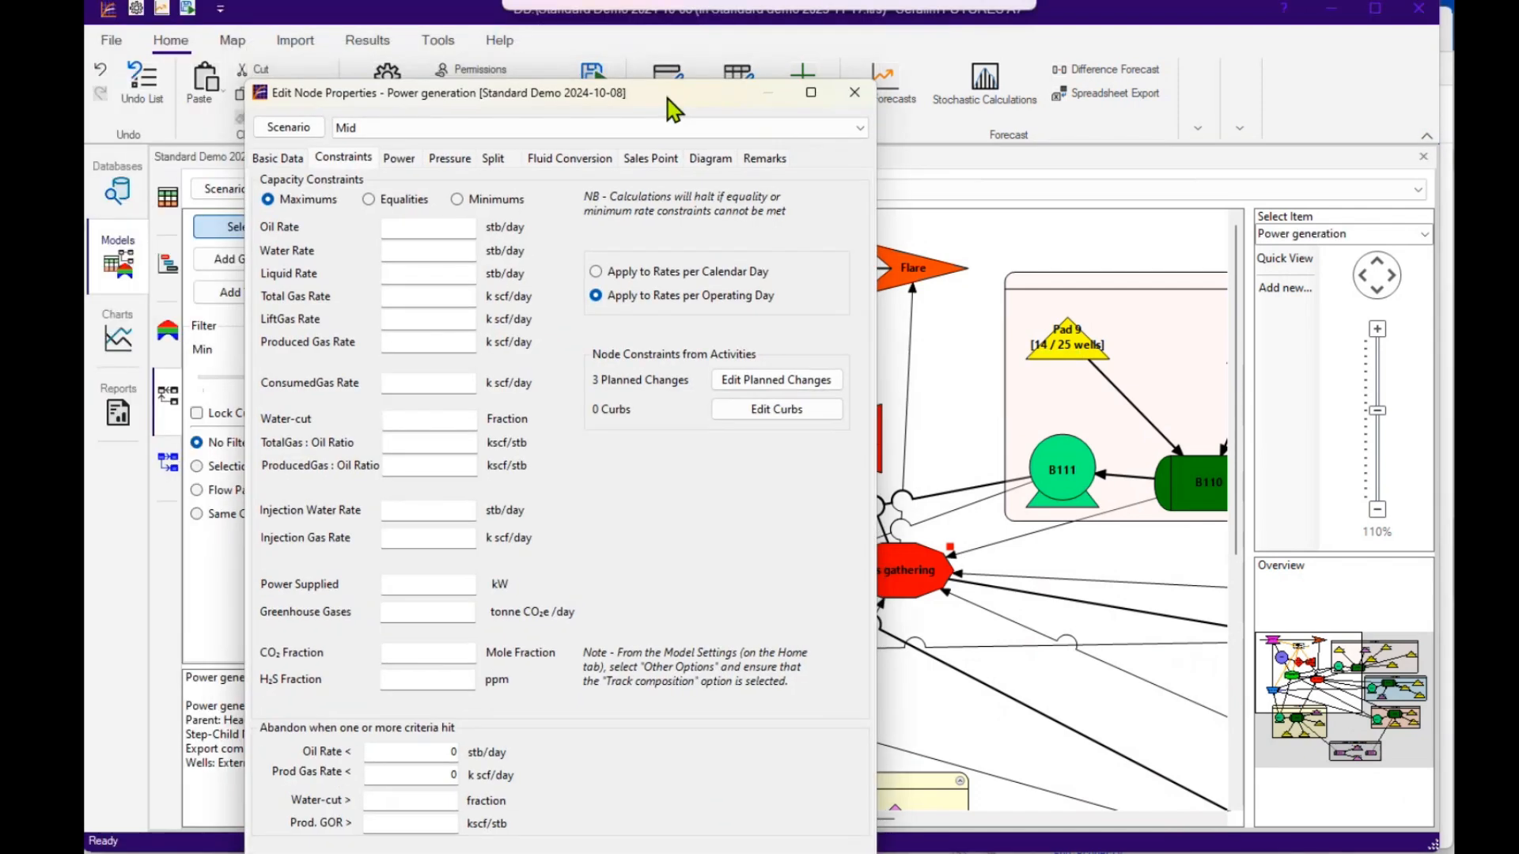
left_click(399, 157)
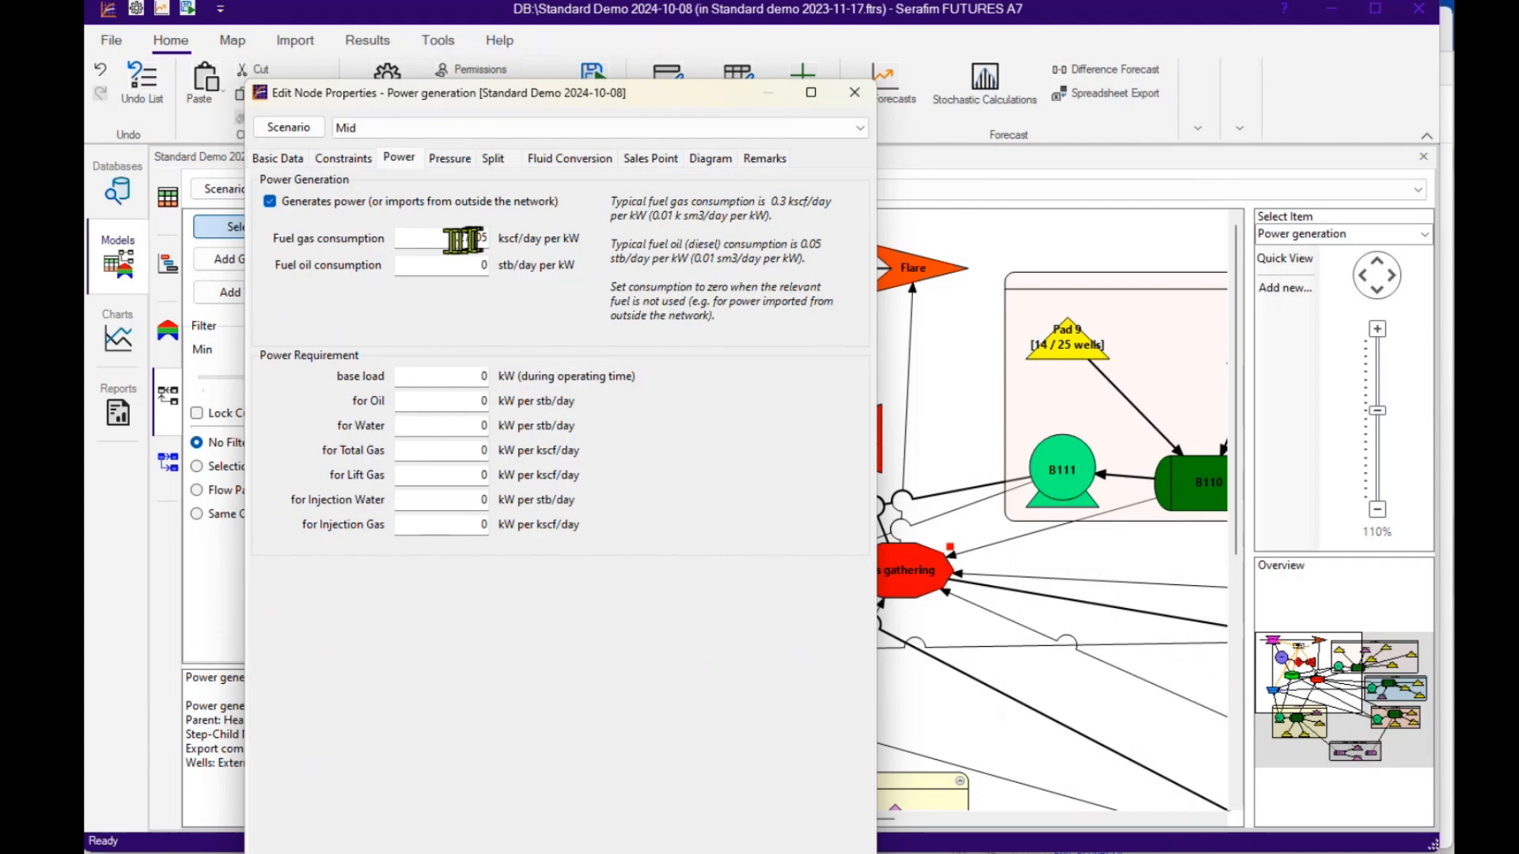
Review the planned changes behind the Power generation node's constraints, including the GHG intensity and power limits, and close without changes.
left_click_drag(680, 113, 673, 80)
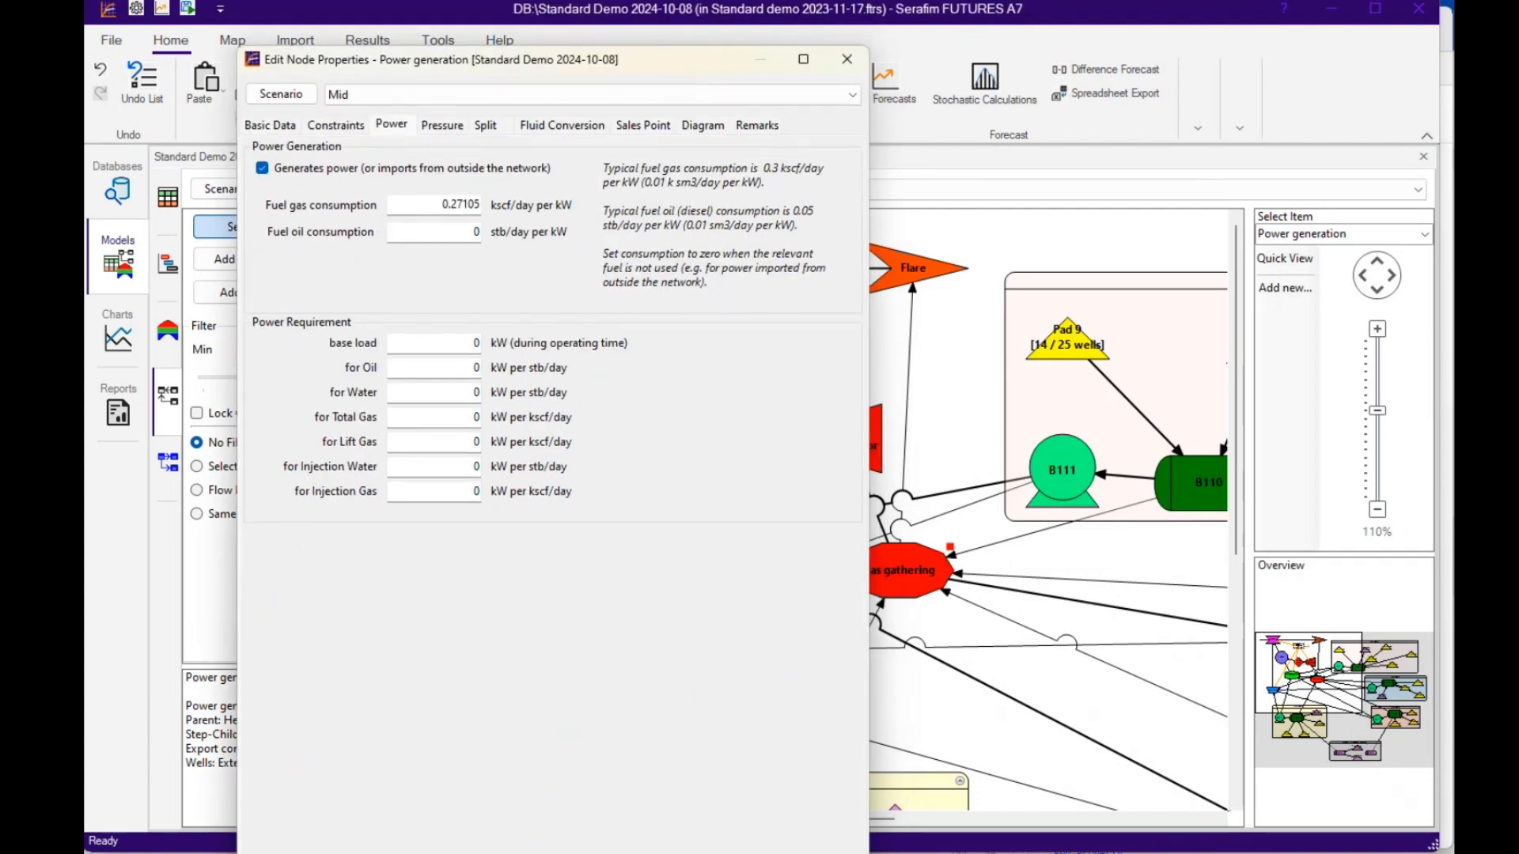
left_click(335, 124)
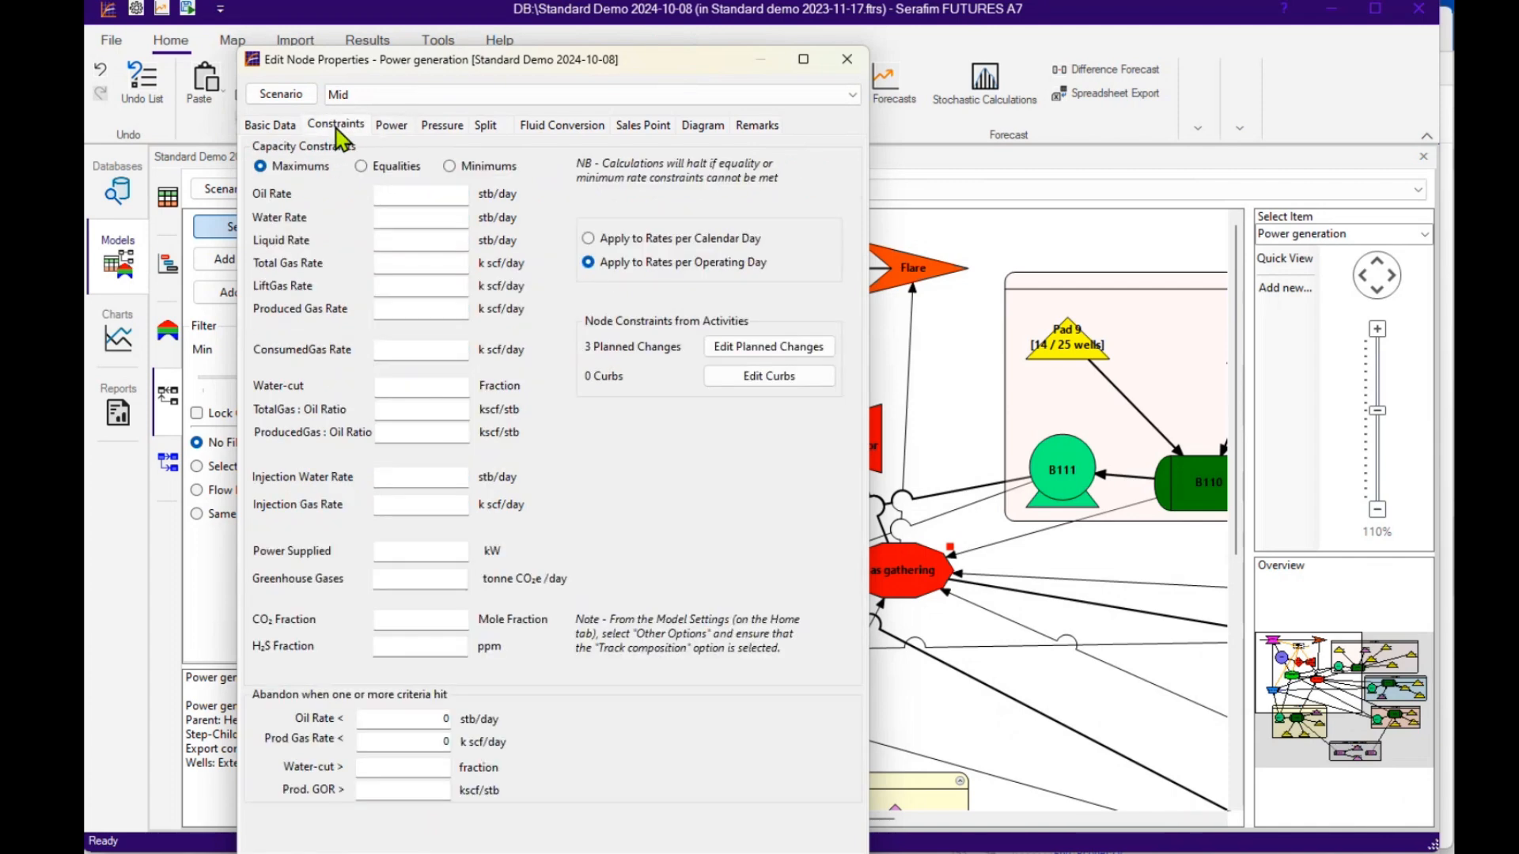
left_click(773, 348)
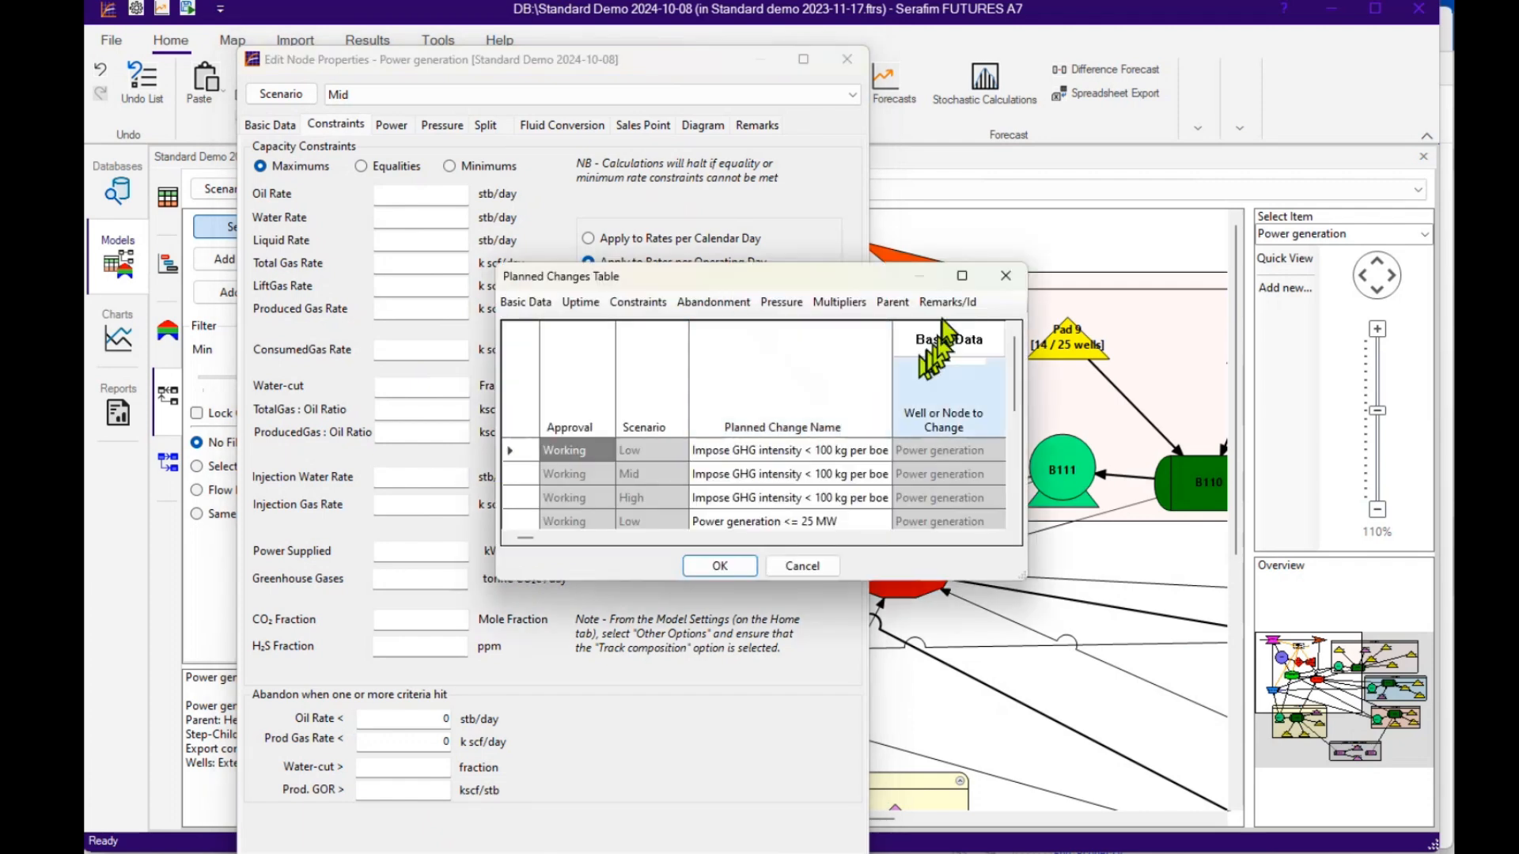
left_click(961, 277)
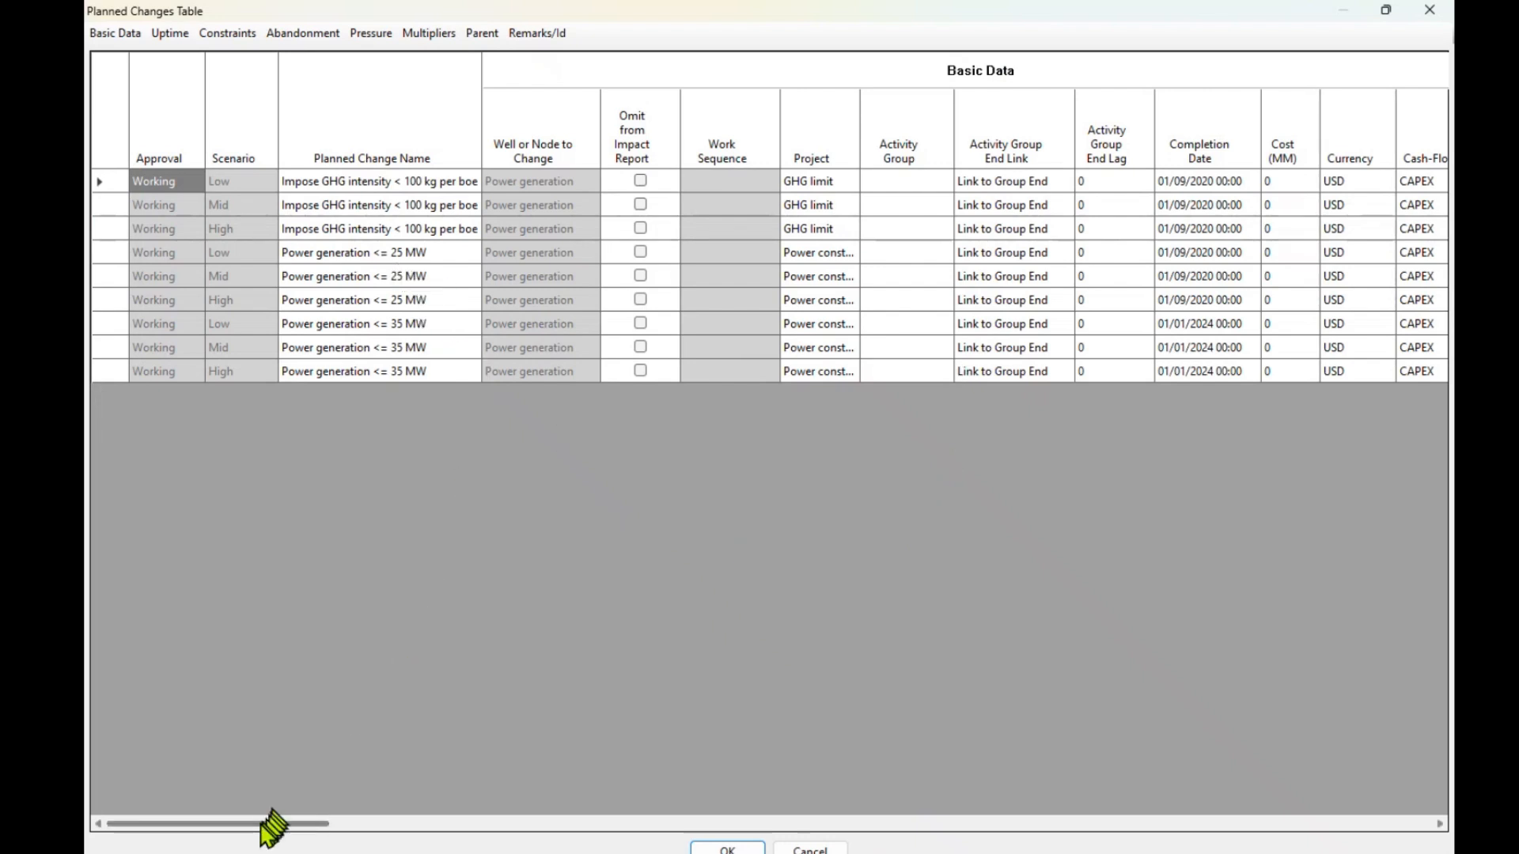
mouse_move(262, 823)
left_mouse_down()
mouse_move(273, 822)
mouse_move(261, 823)
left_mouse_up()
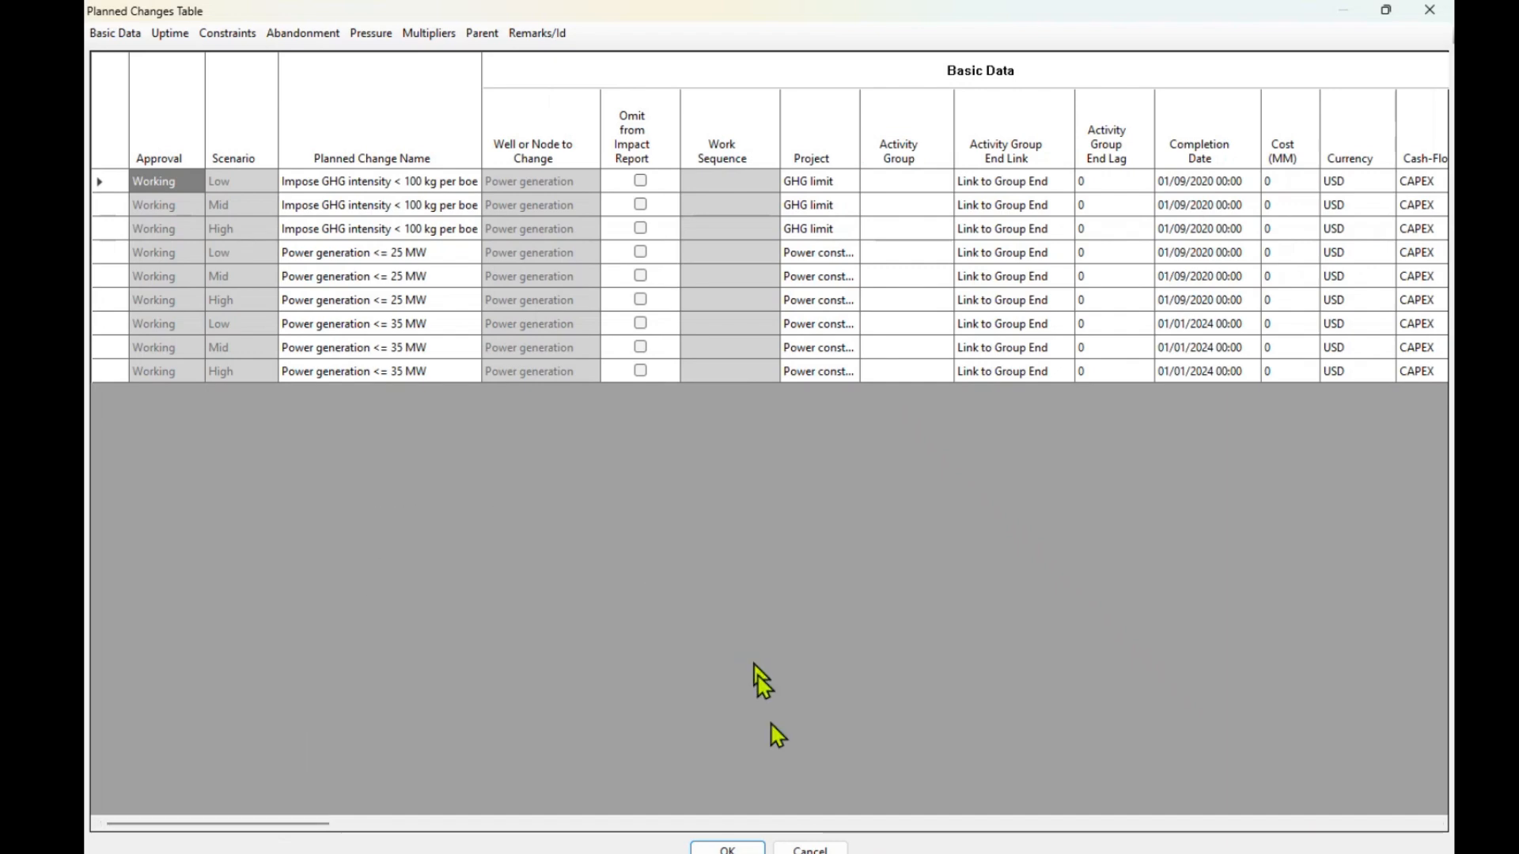
left_click(809, 850)
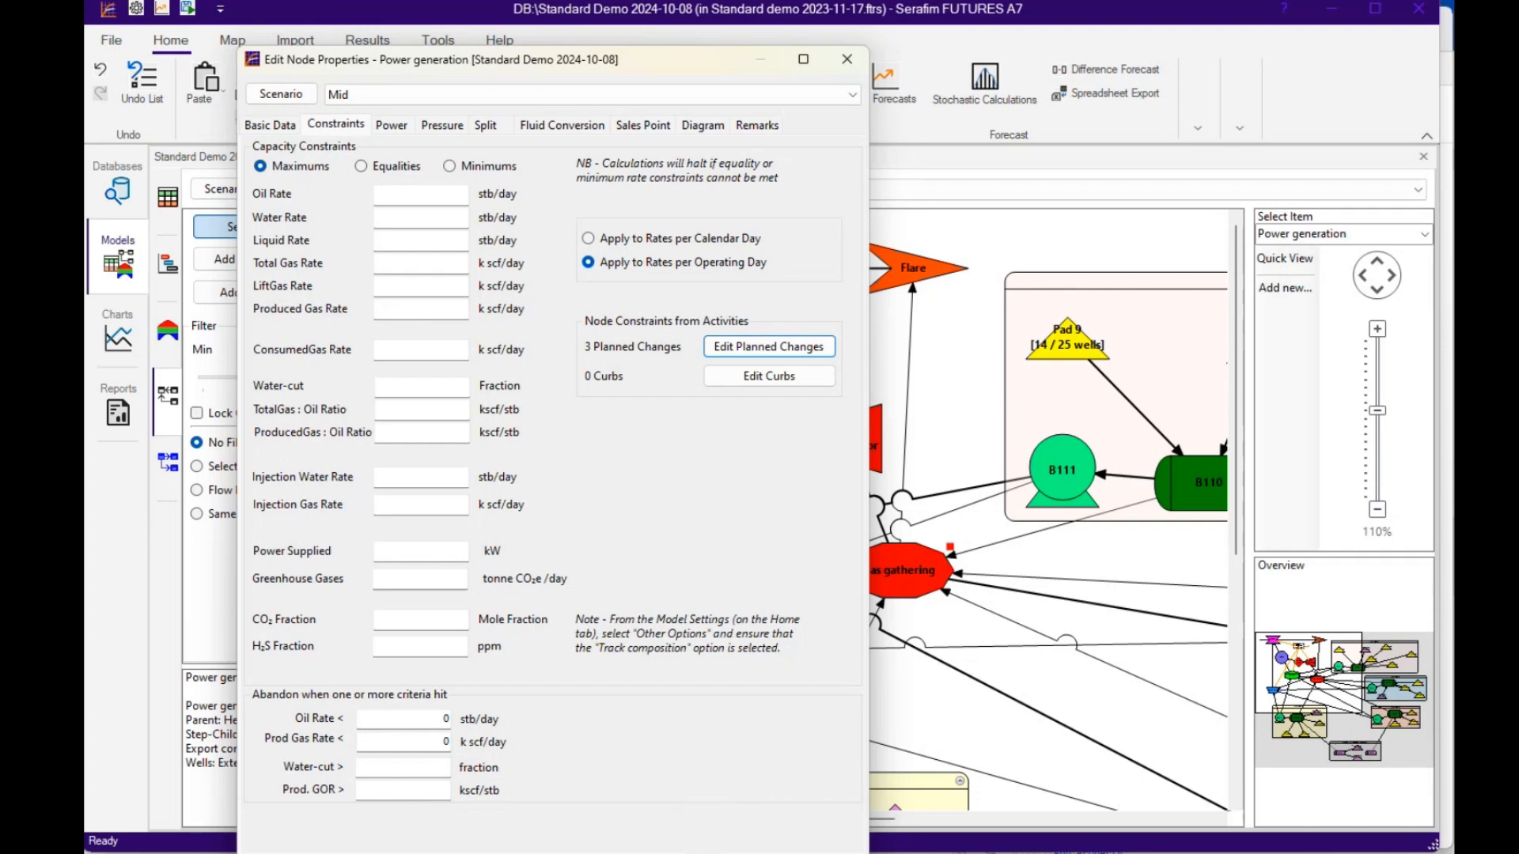
key("Escape")
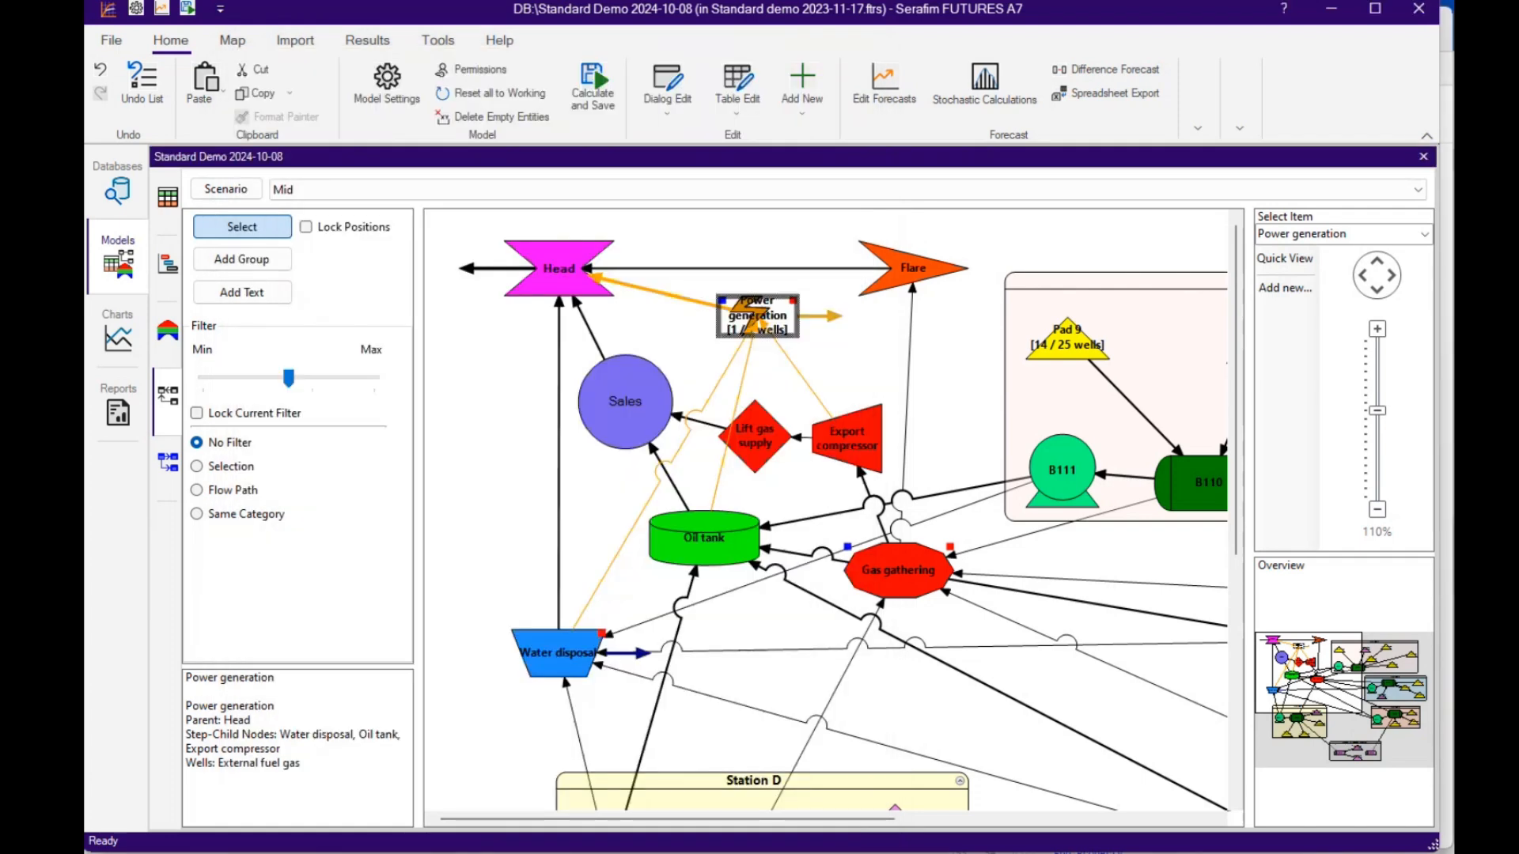
View the Power generation node's forecast by operating day, compare power generated with supplied capacity over time, and exit the chart.
right_click(744, 315)
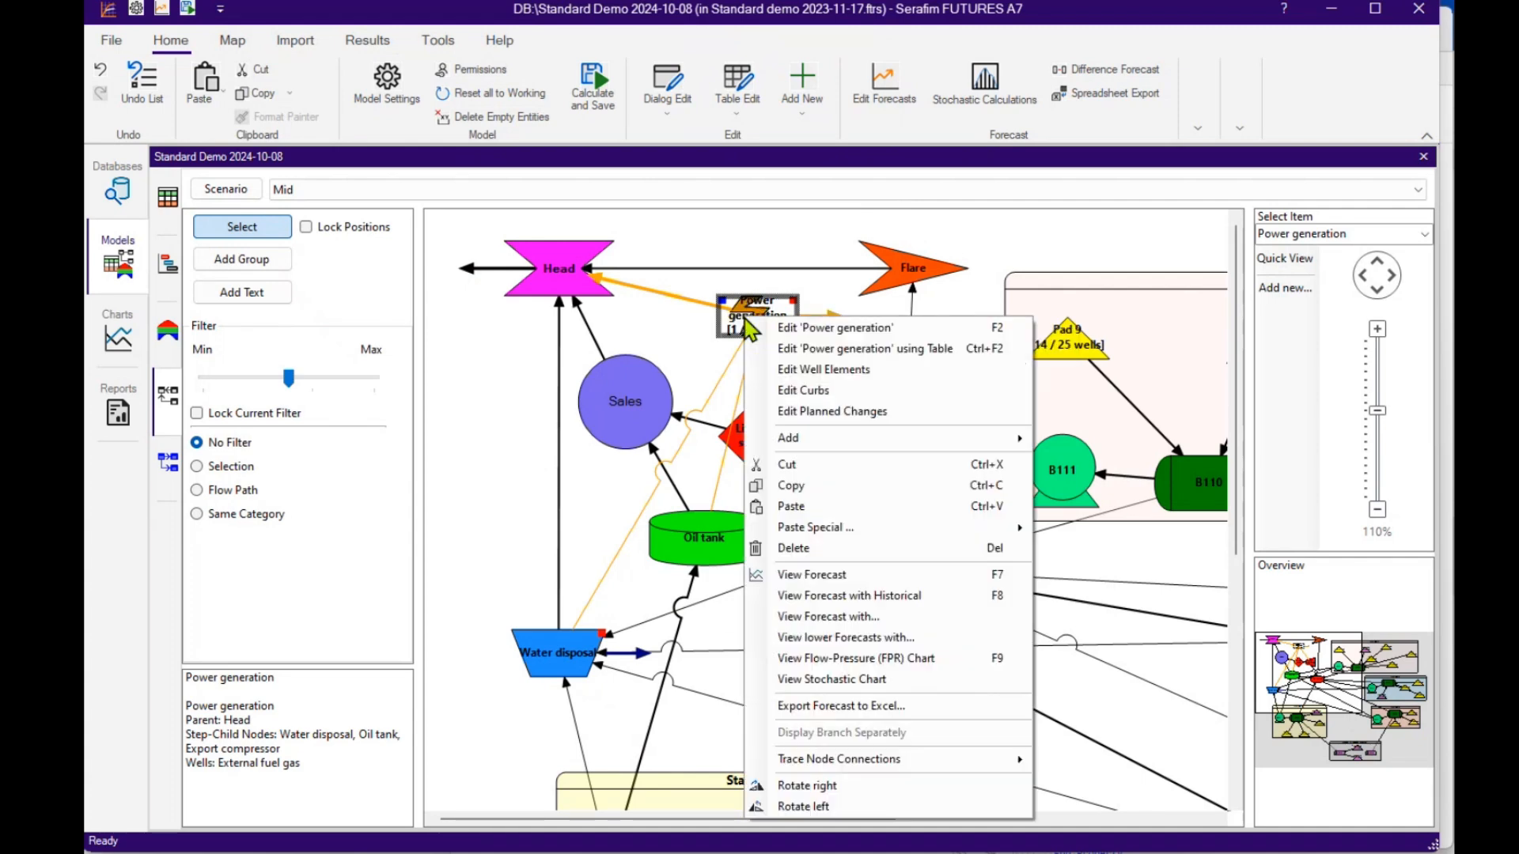
left_click(842, 576)
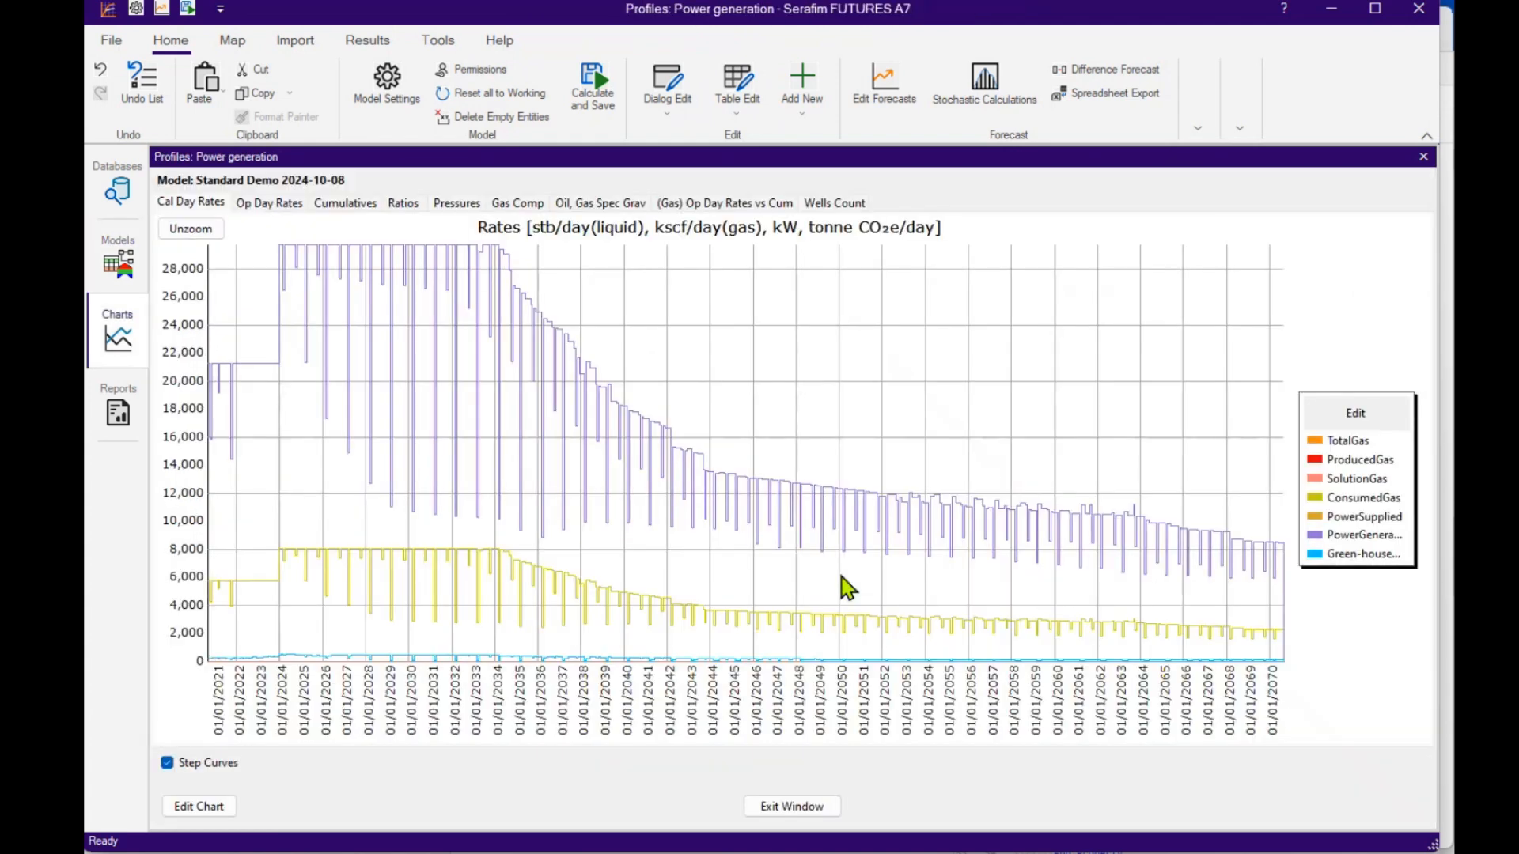
left_click(268, 204)
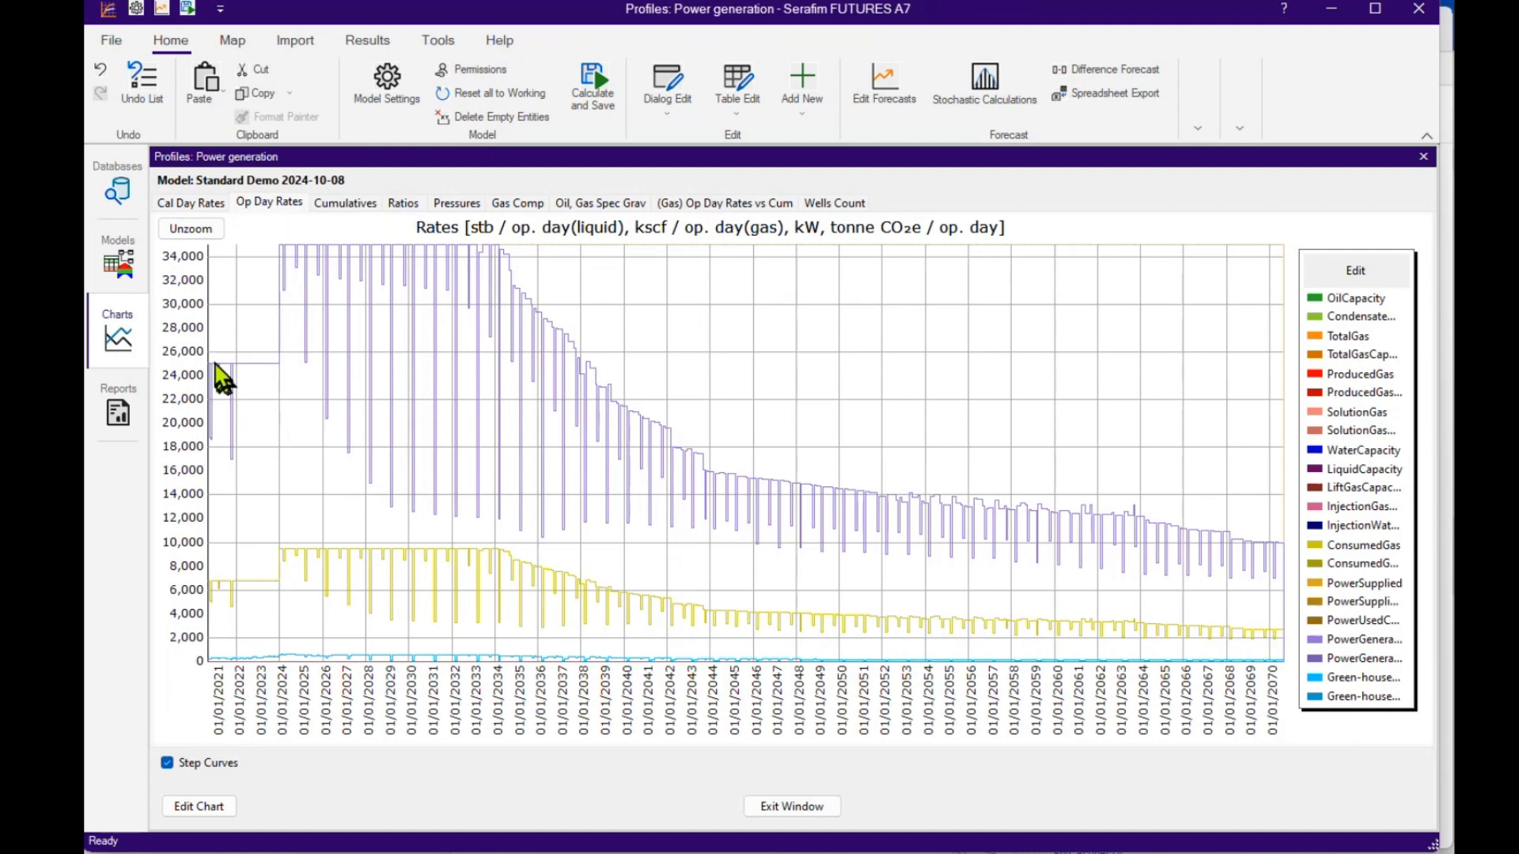
mouse_move(209, 365)
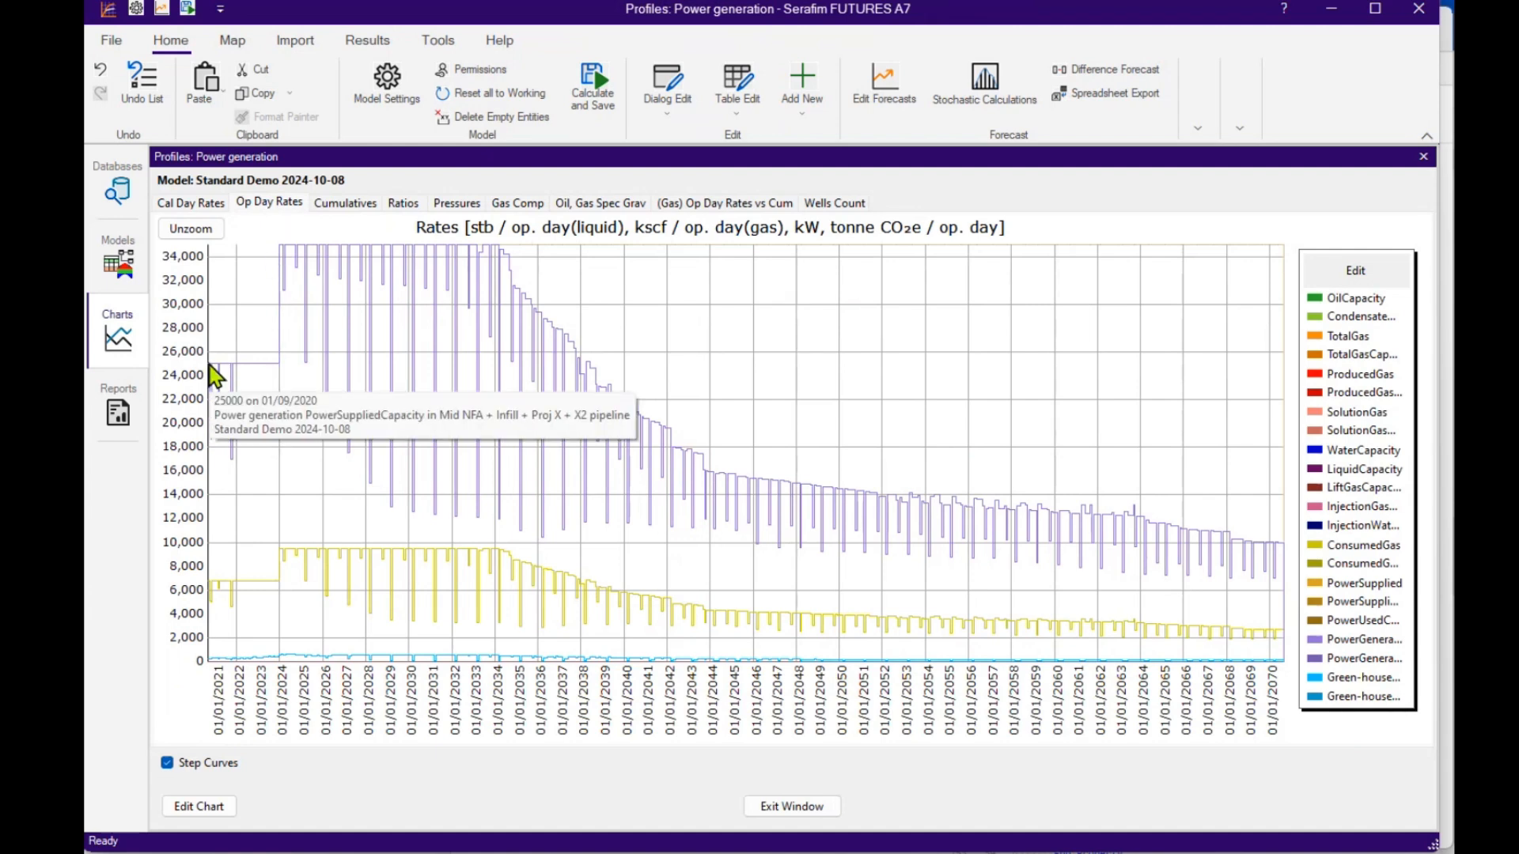
mouse_move(268, 366)
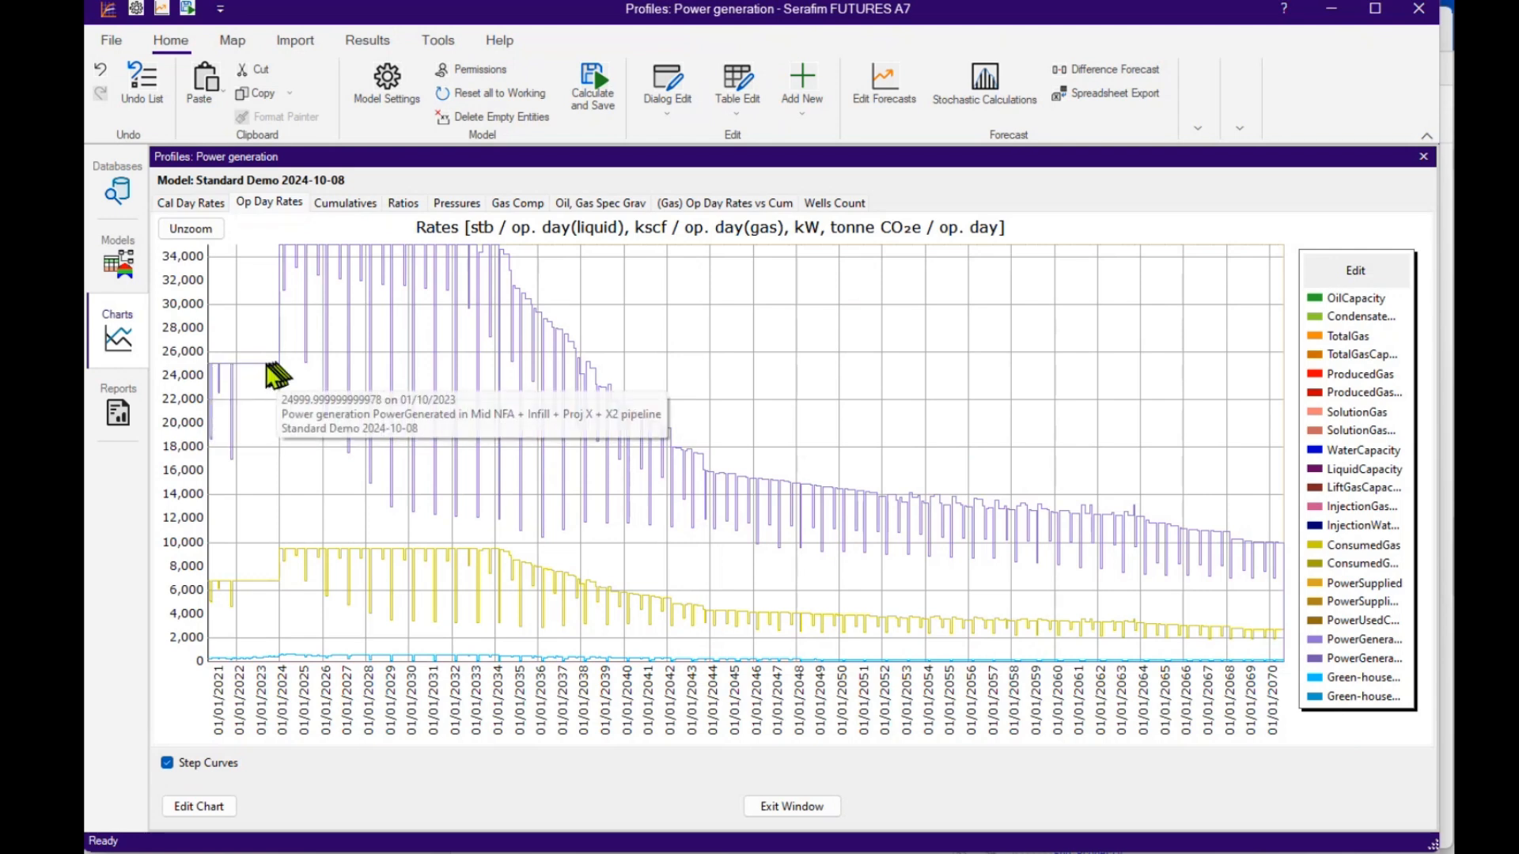
mouse_move(366, 266)
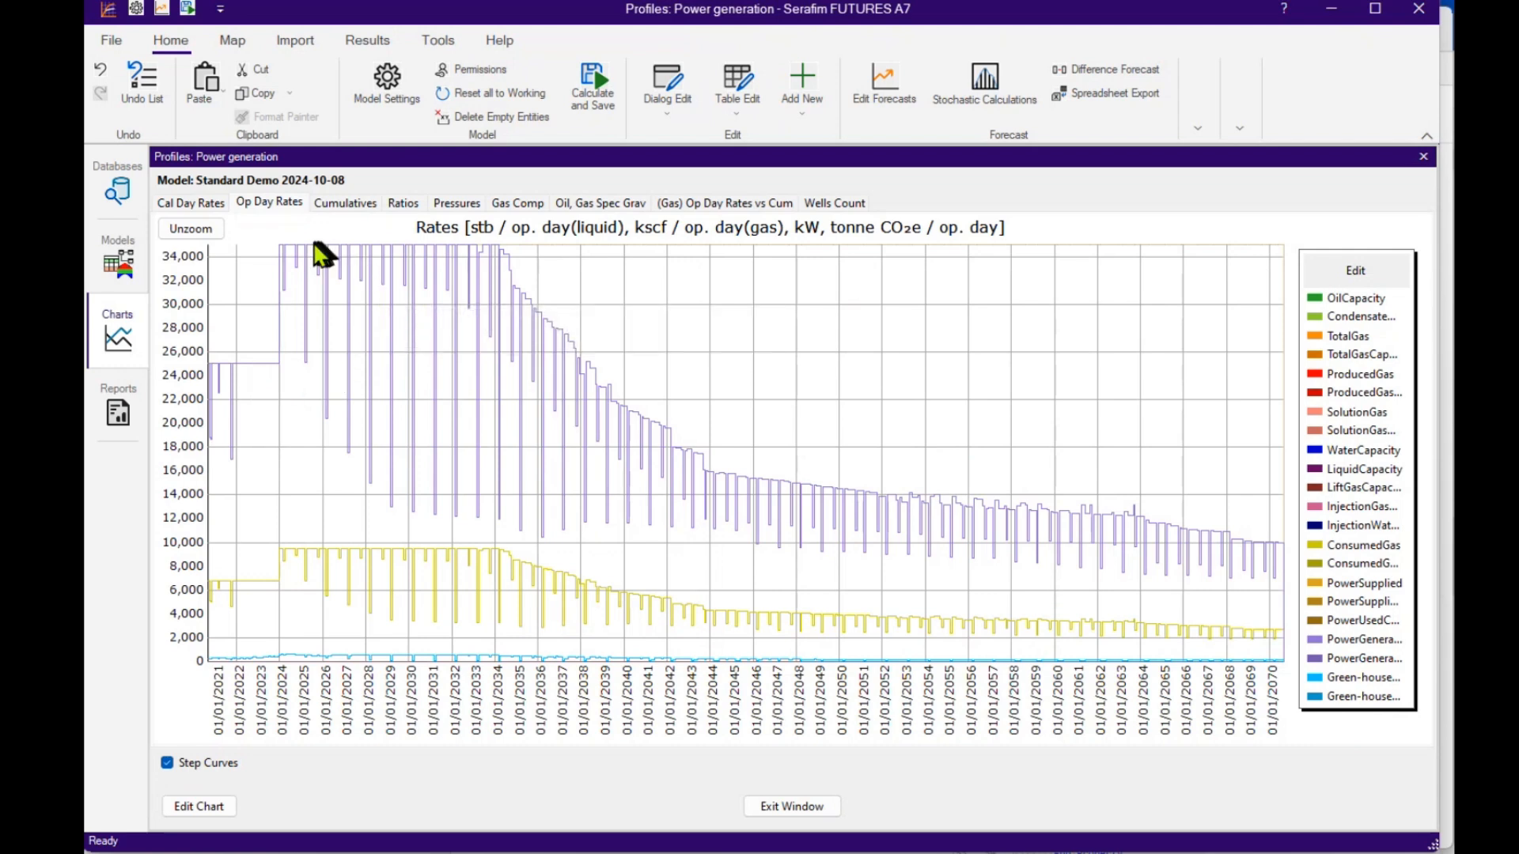
mouse_move(288, 249)
mouse_move(491, 248)
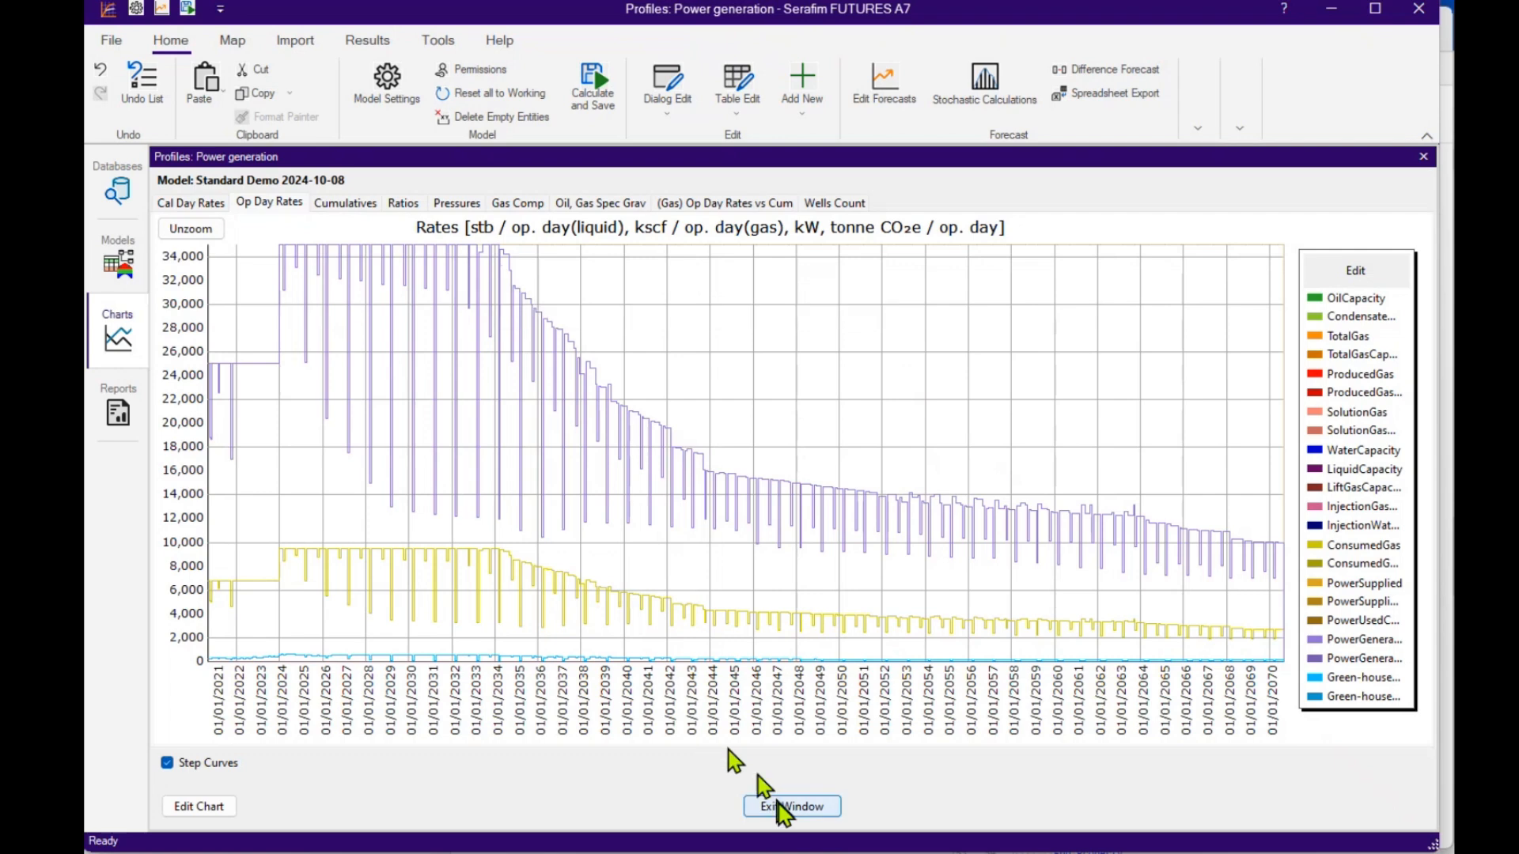
left_click(801, 807)
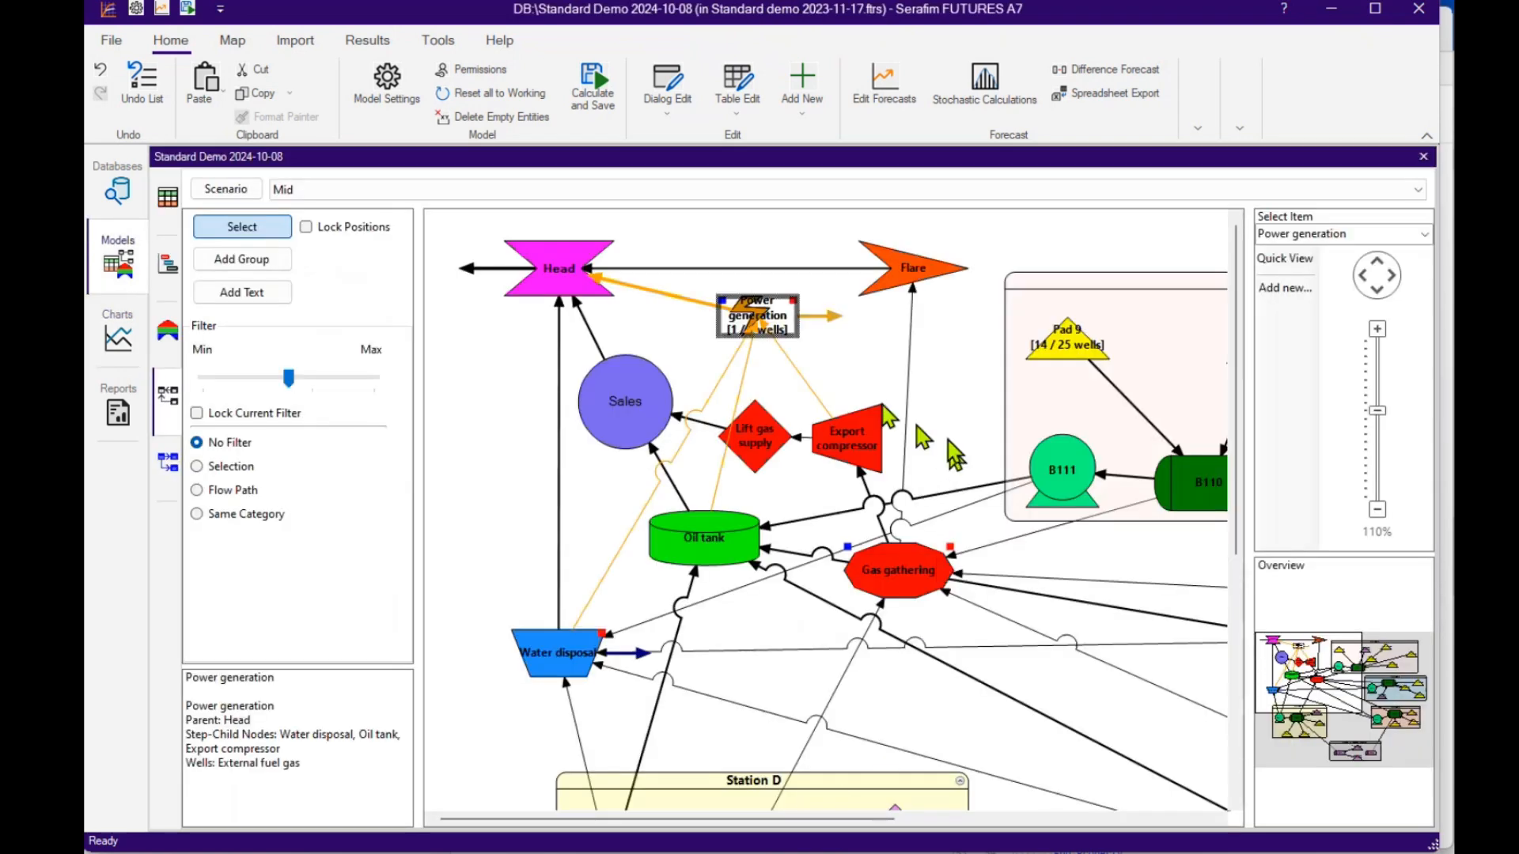
Examine how the Export compressor node splits flow to its Power generation step-parent, cancel its properties, and deselect the node.
mouse_move(848, 452)
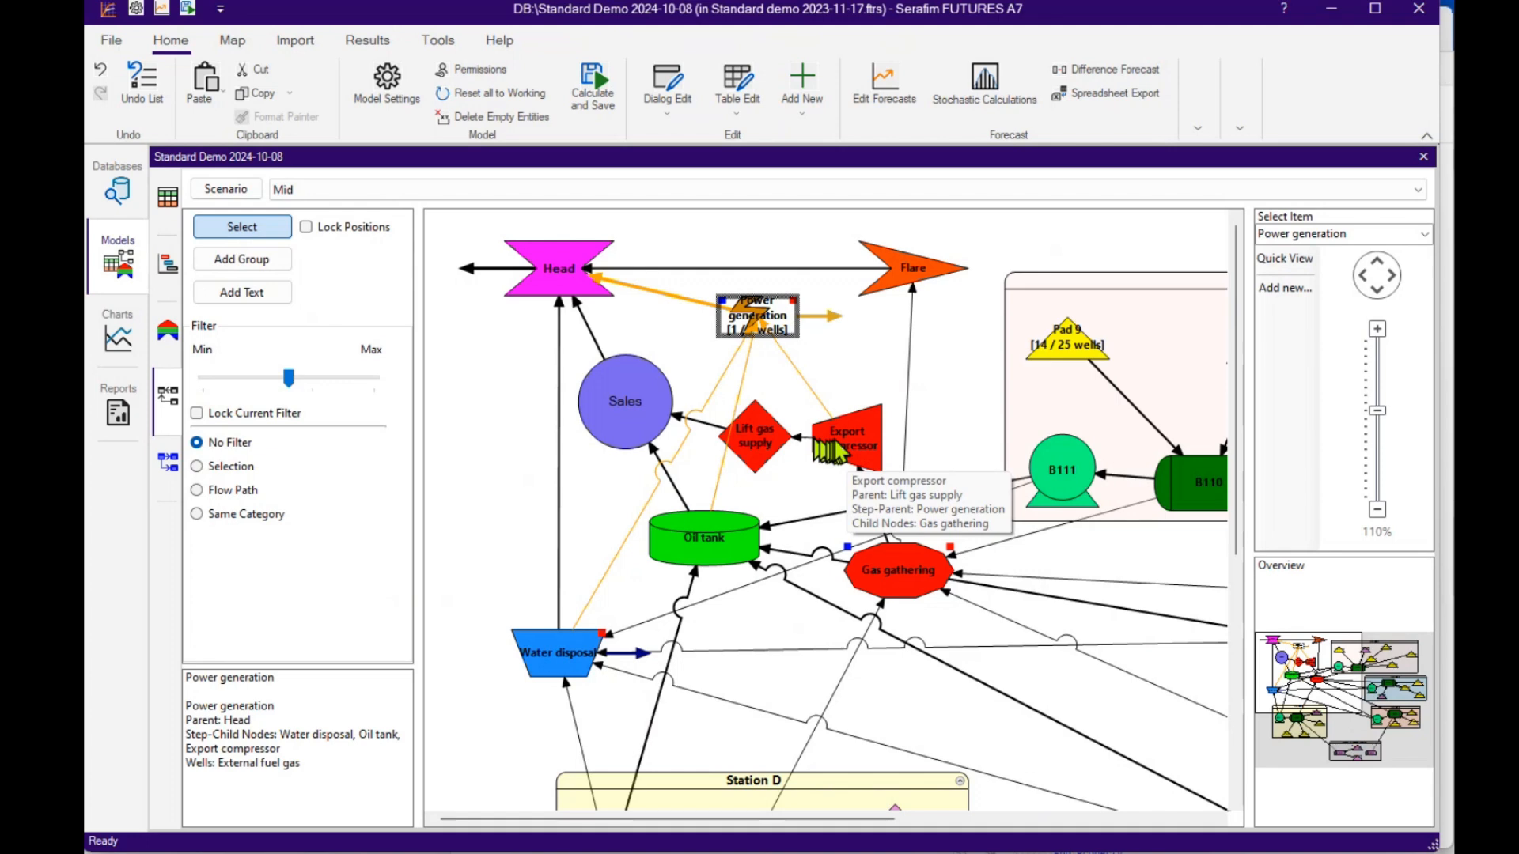
double_click(854, 455)
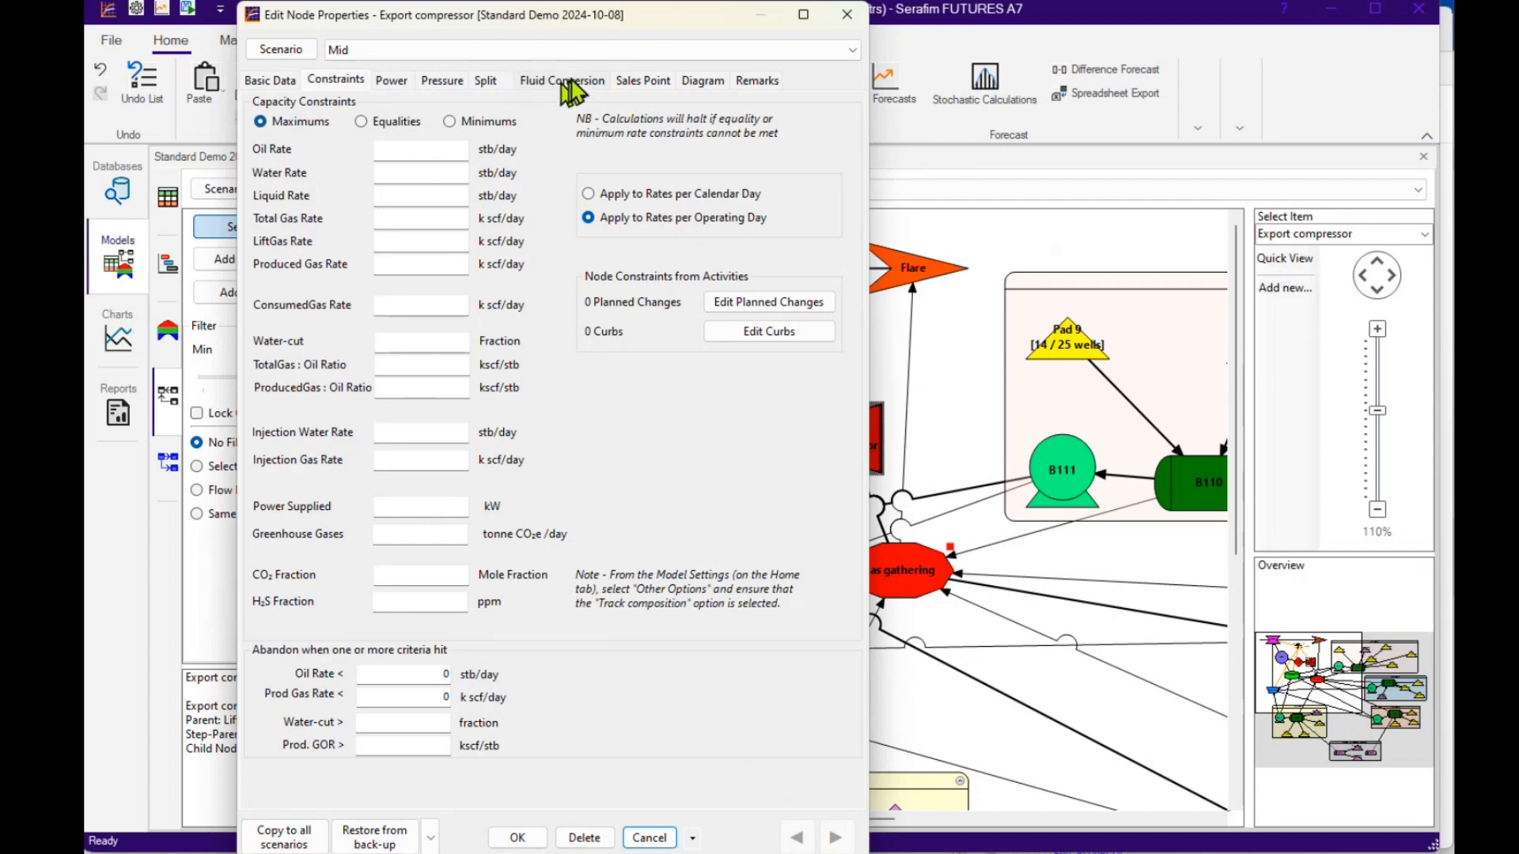
left_click(483, 80)
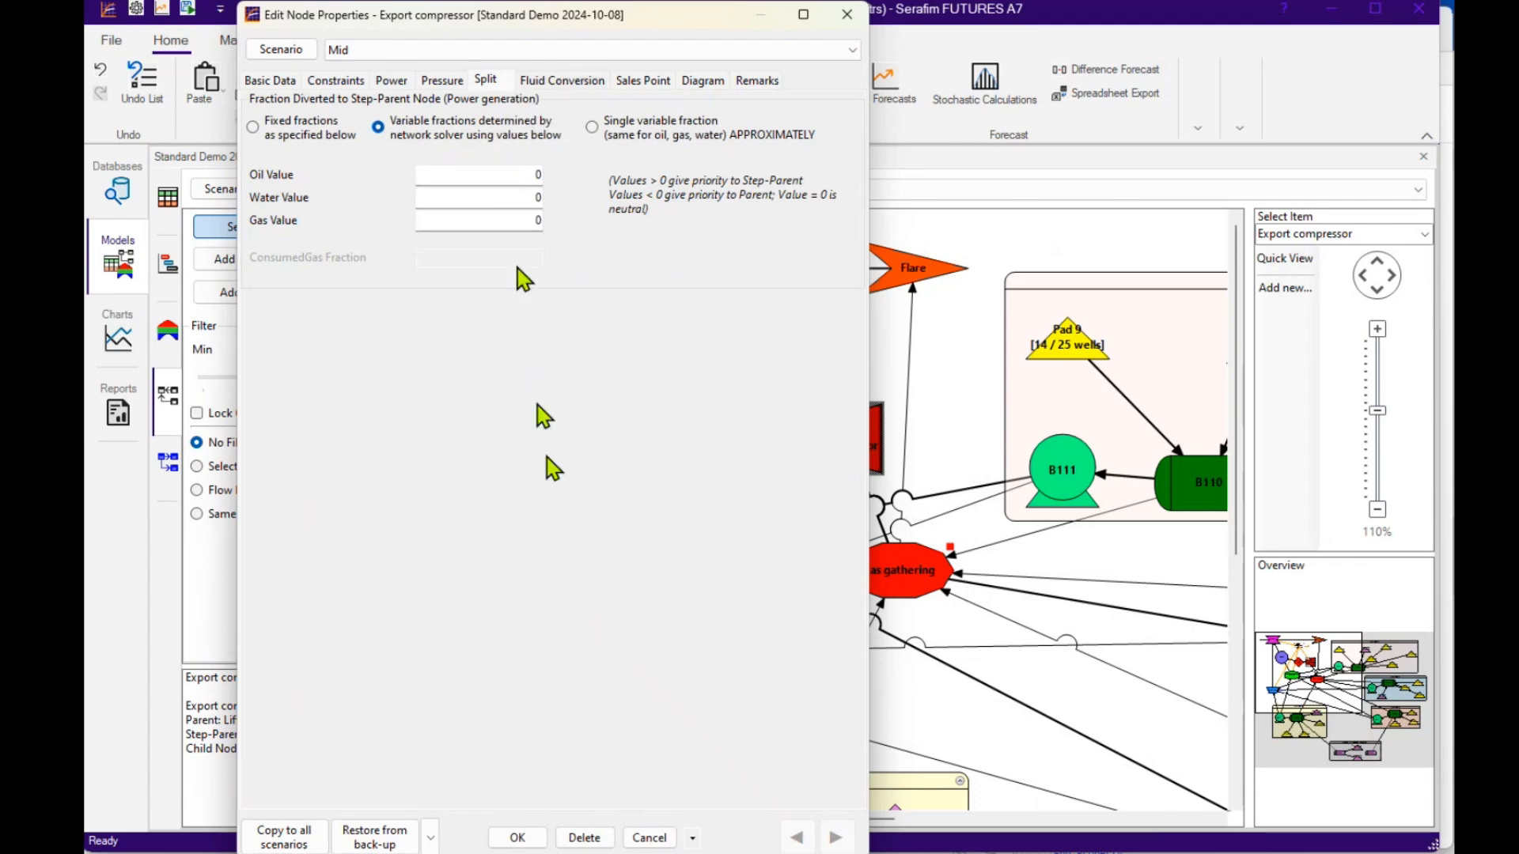
left_click(646, 834)
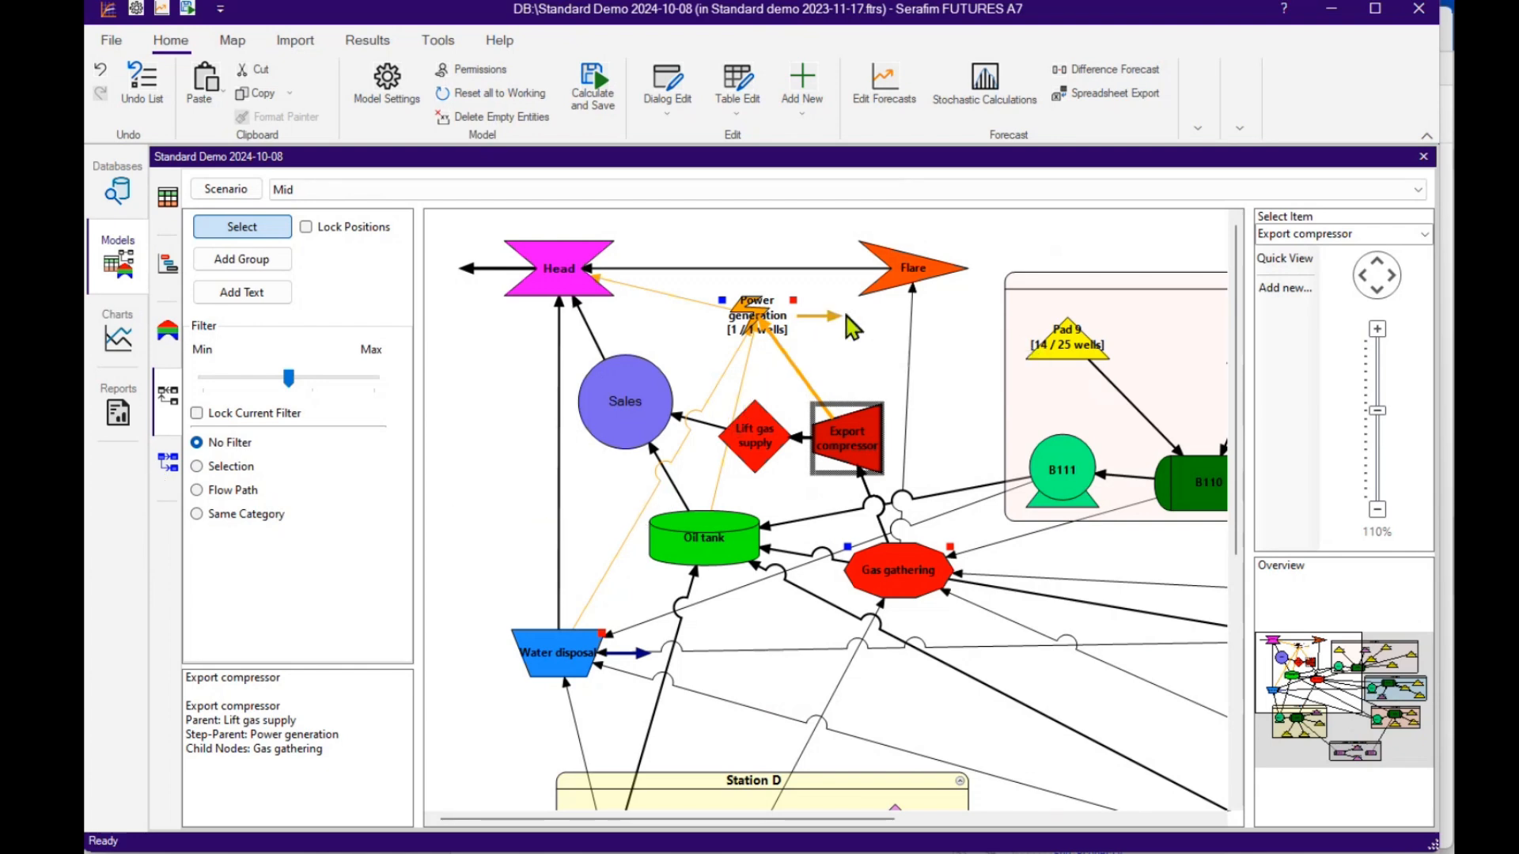
left_click(832, 324)
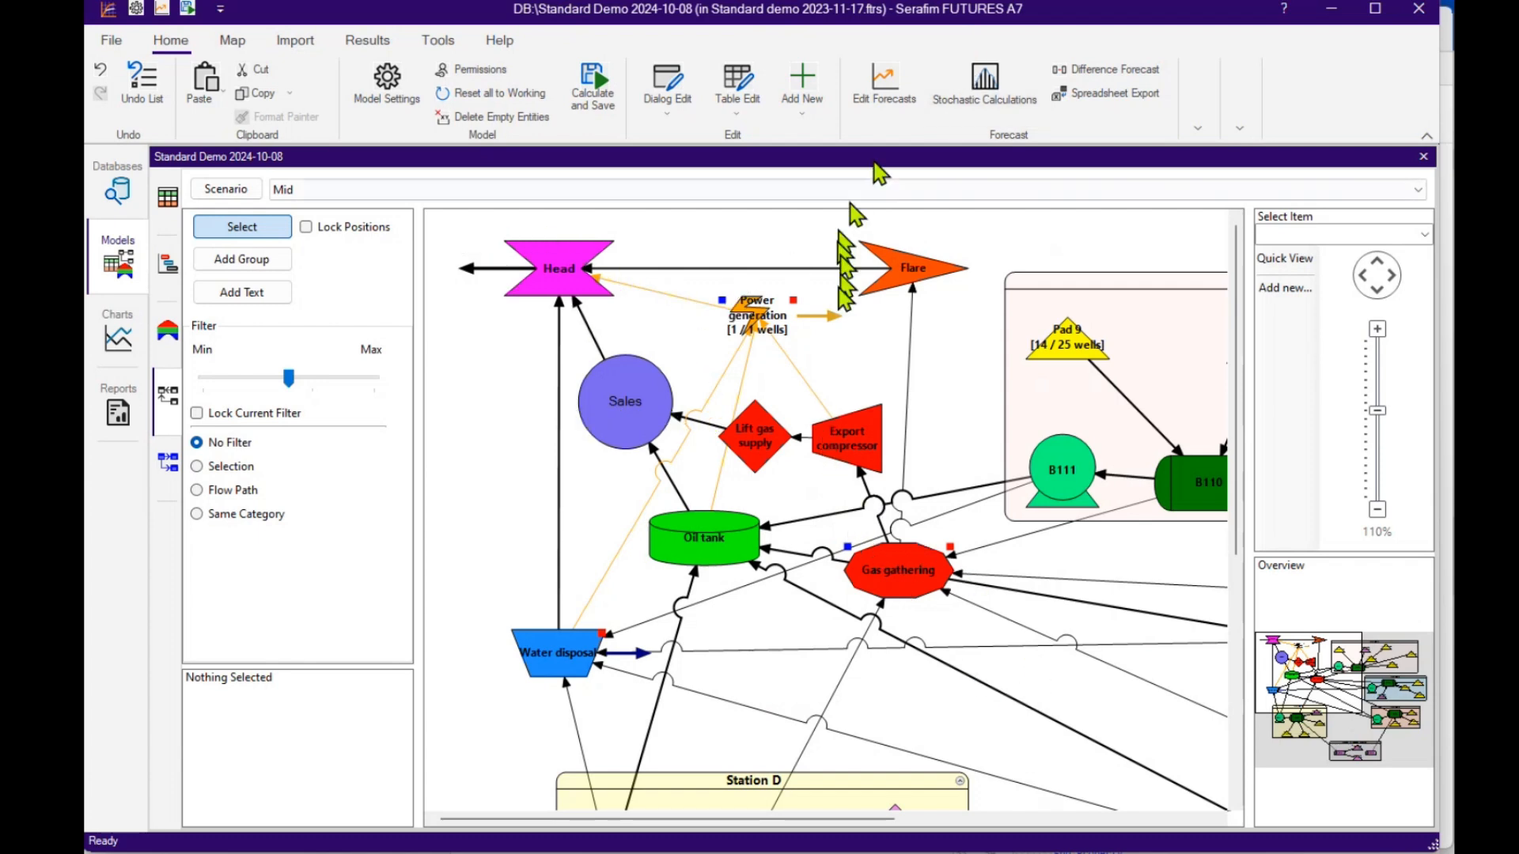
View the Sales node's forecast, highlight its oil curve, and exit the chart.
left_click(626, 396)
right_click(618, 365)
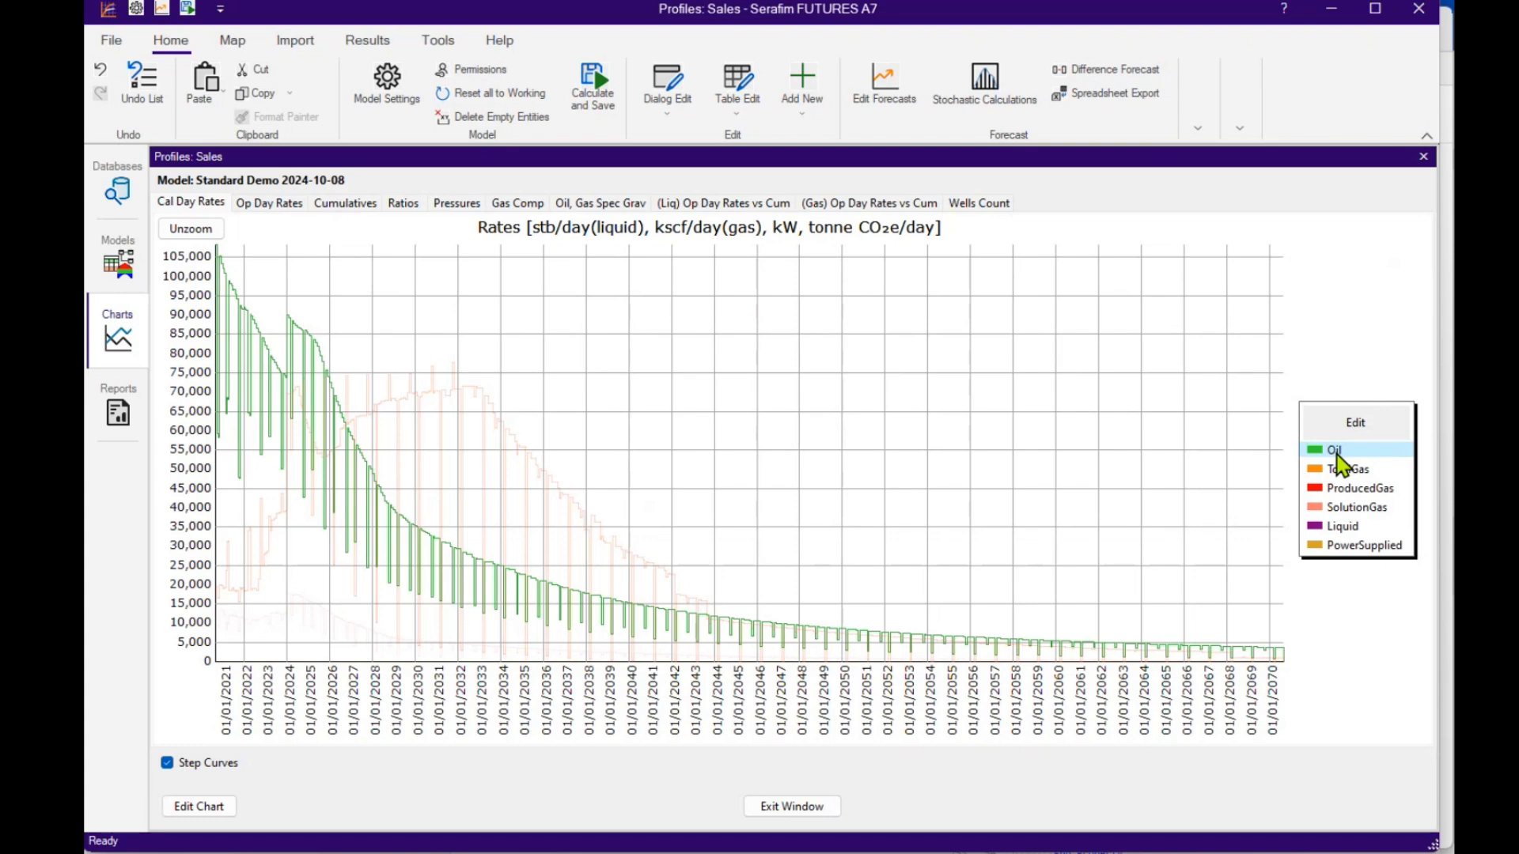
left_click(785, 806)
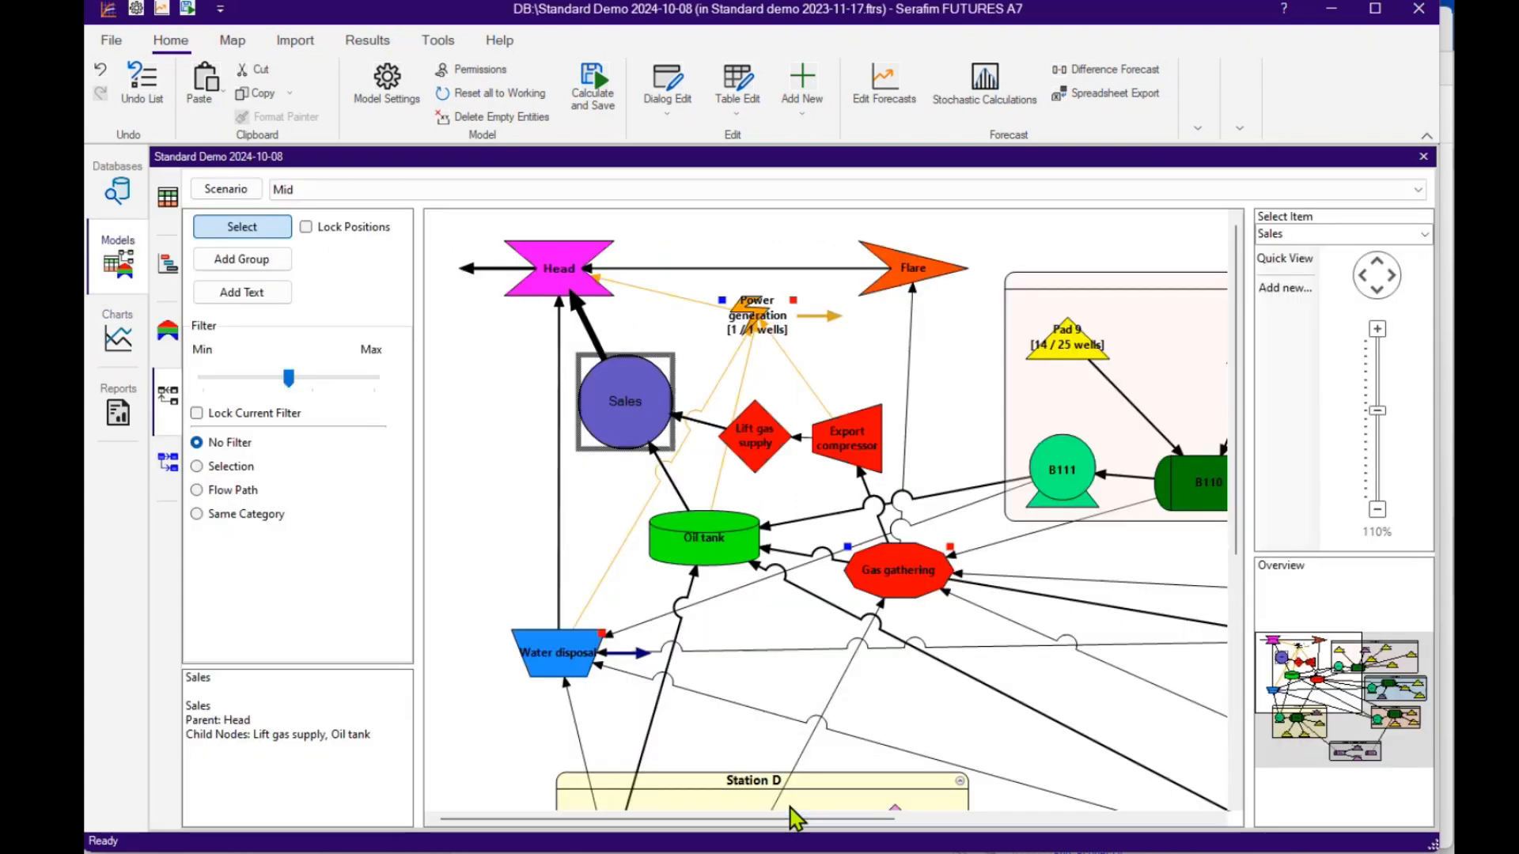
Enable the "No power constraints for Mid NFA + Infill + Proj X + X2 pipeline" forecast, then calculate and save the model.
left_click(885, 87)
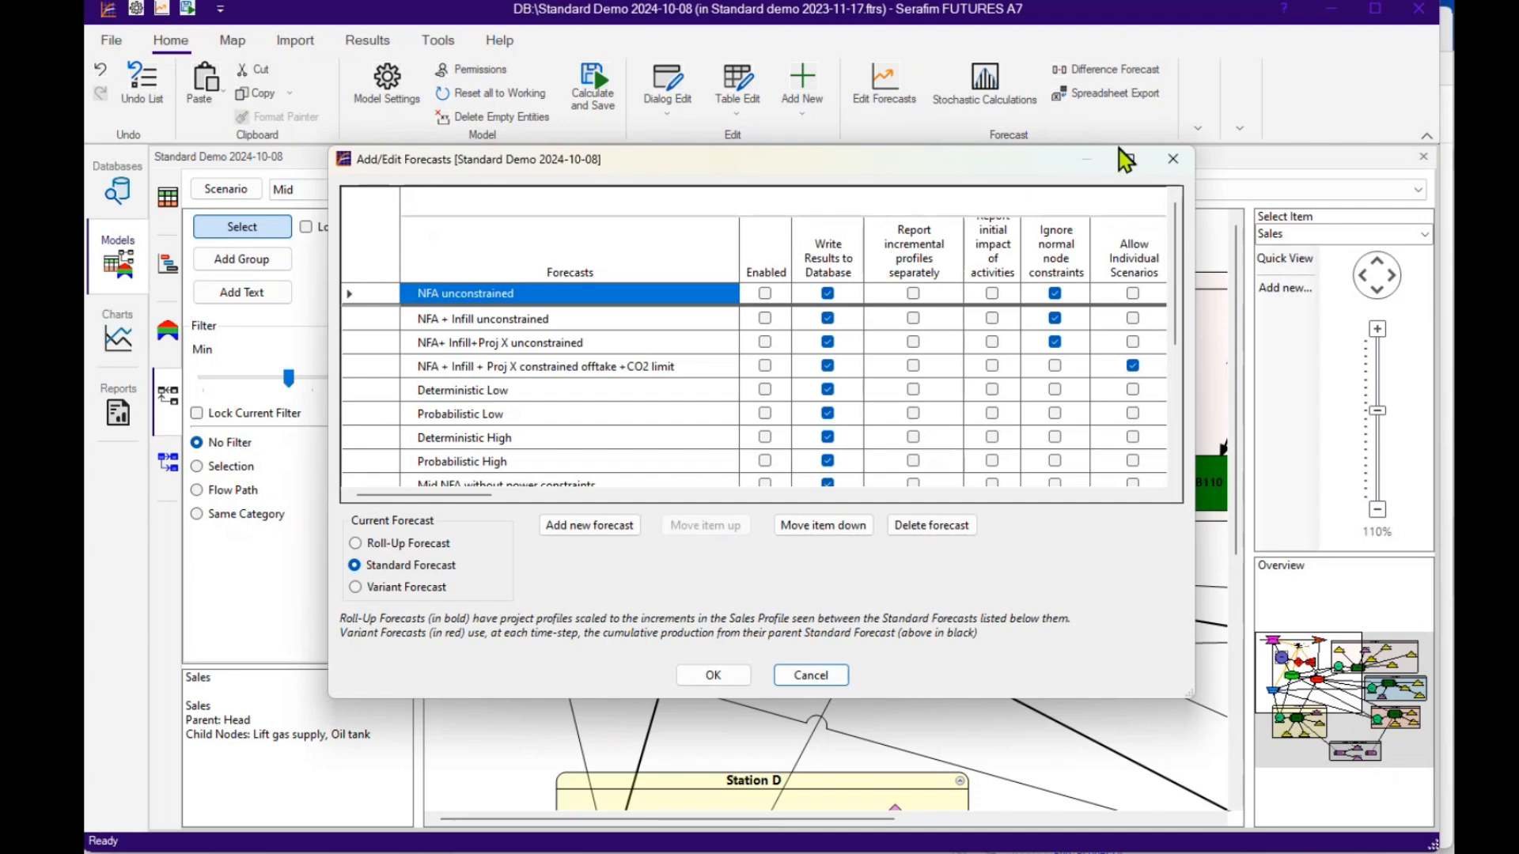
left_click(1127, 159)
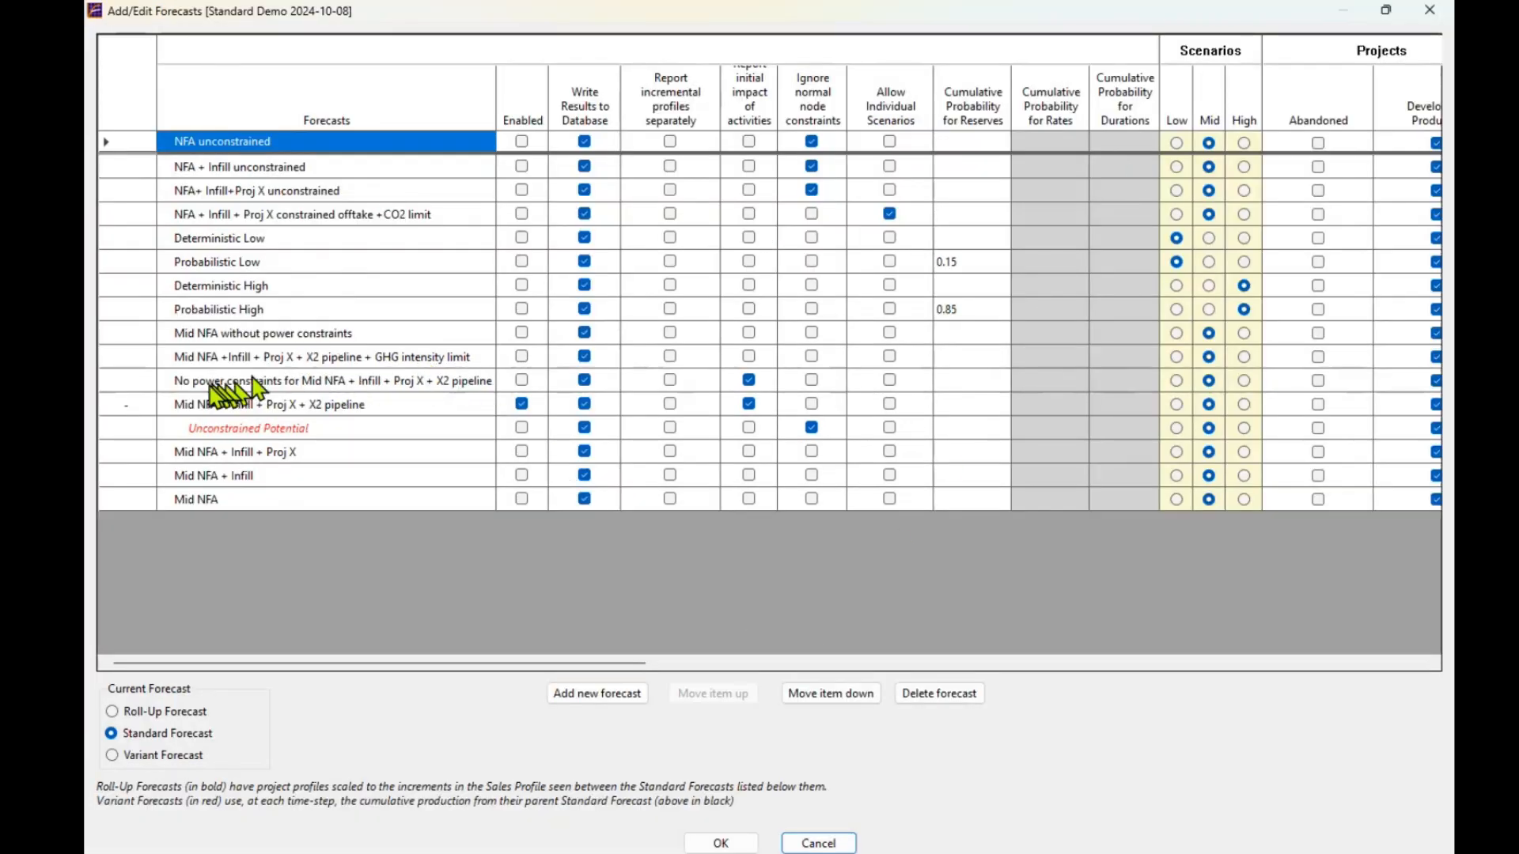
left_click(518, 383)
left_click_drag(377, 665, 1076, 665)
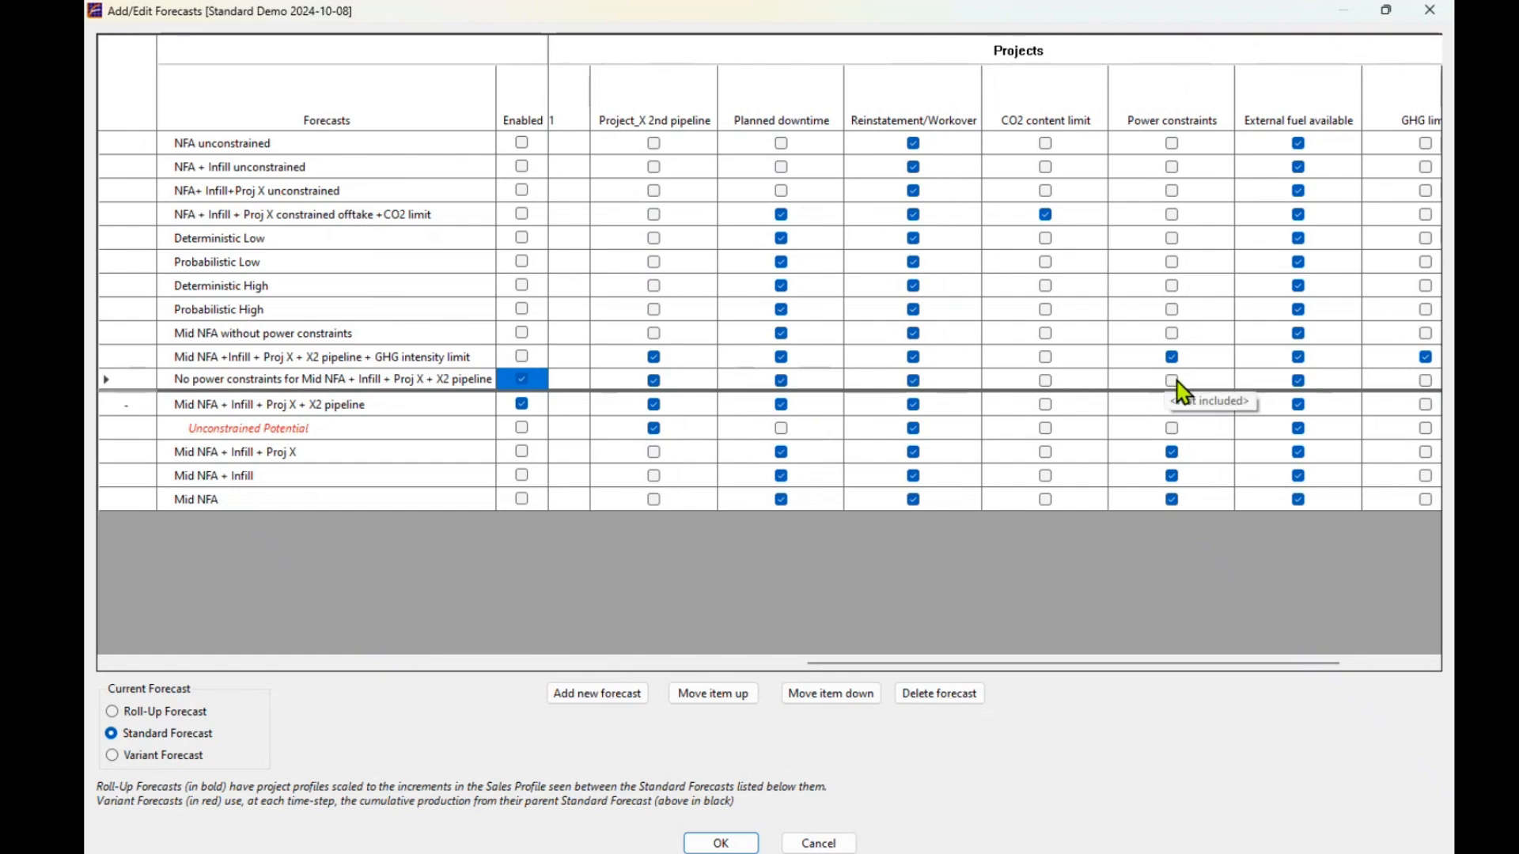
mouse_move(1175, 130)
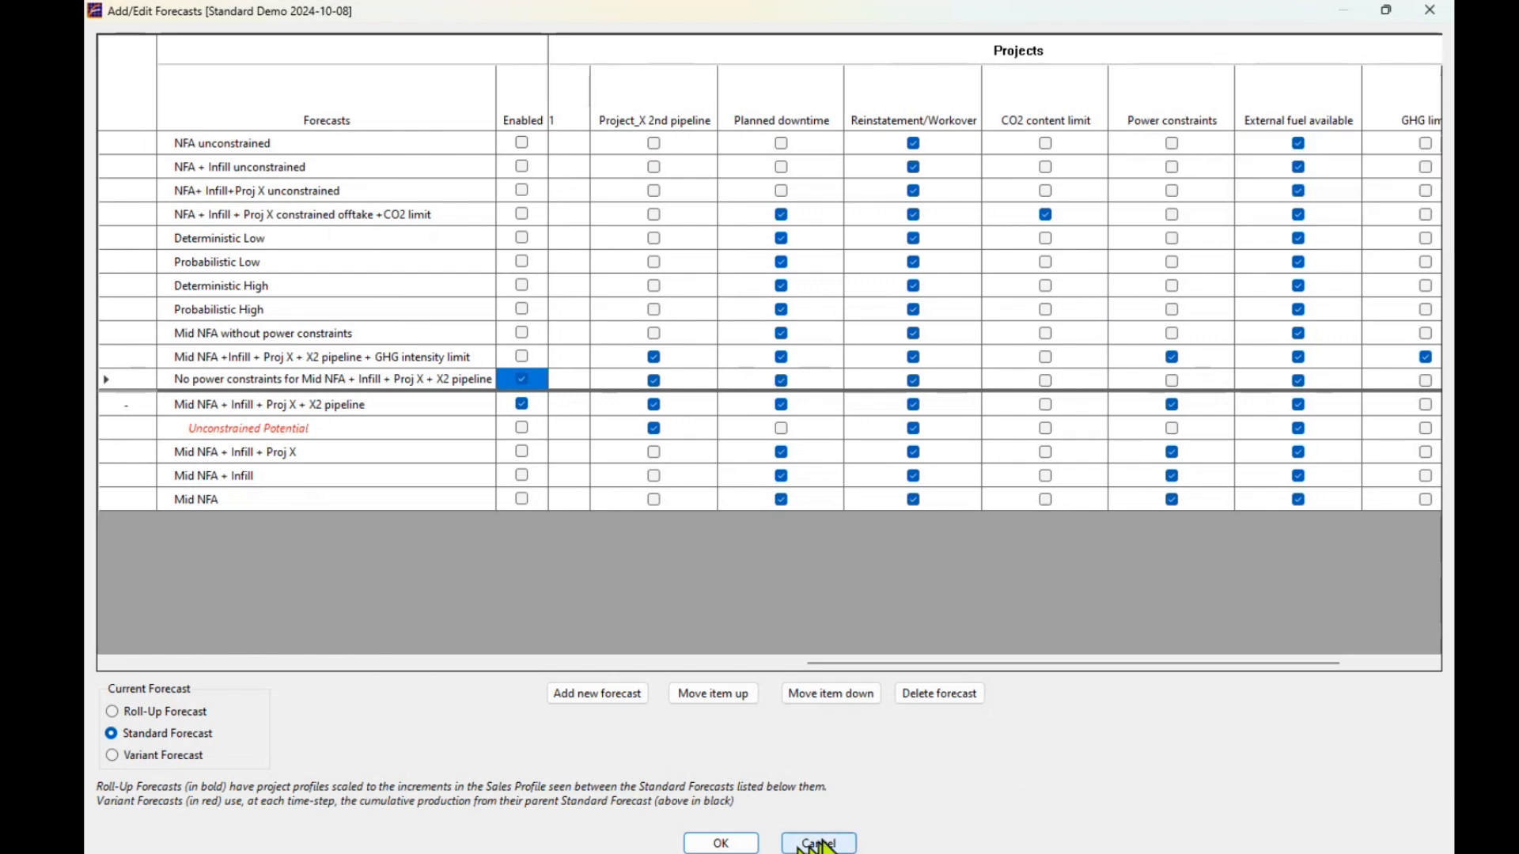
left_click(721, 844)
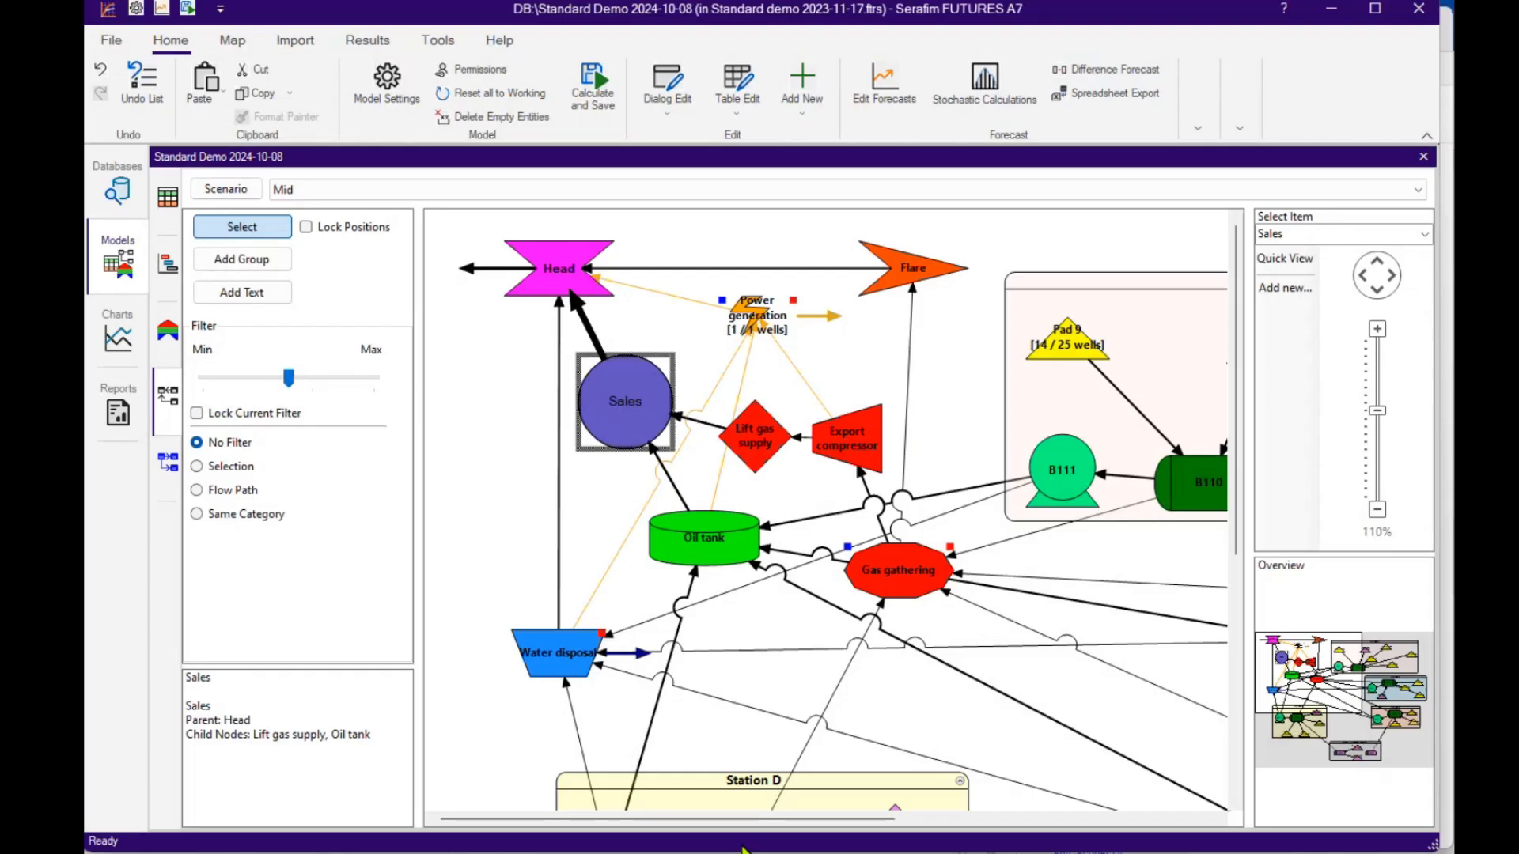
left_click(598, 94)
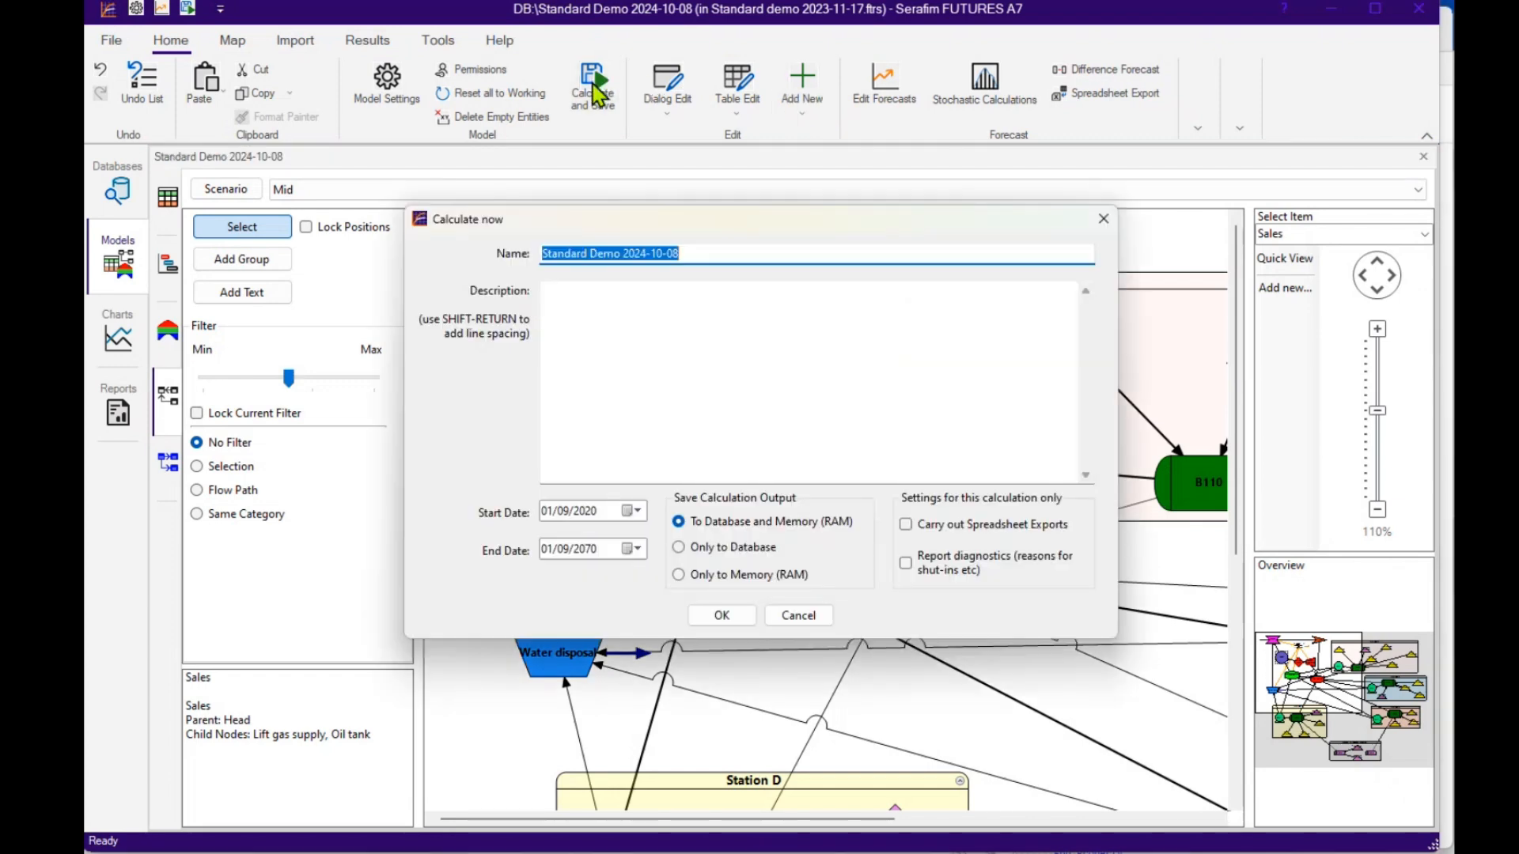
left_click(722, 616)
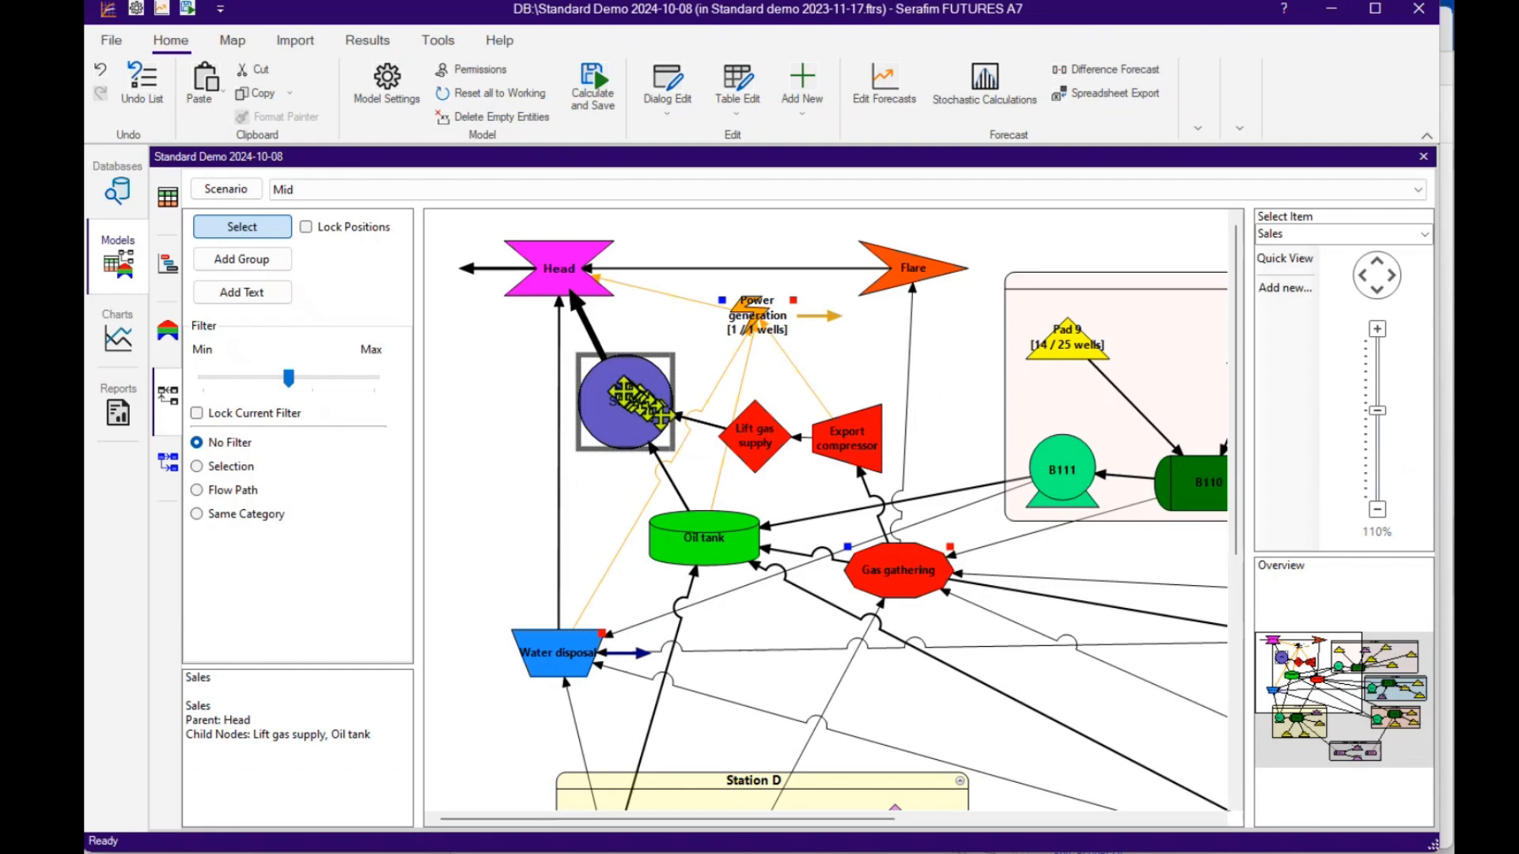
View the Sales node's forecast with only the Oil curves, comparing the cases with and without power constraints.
right_click(621, 388)
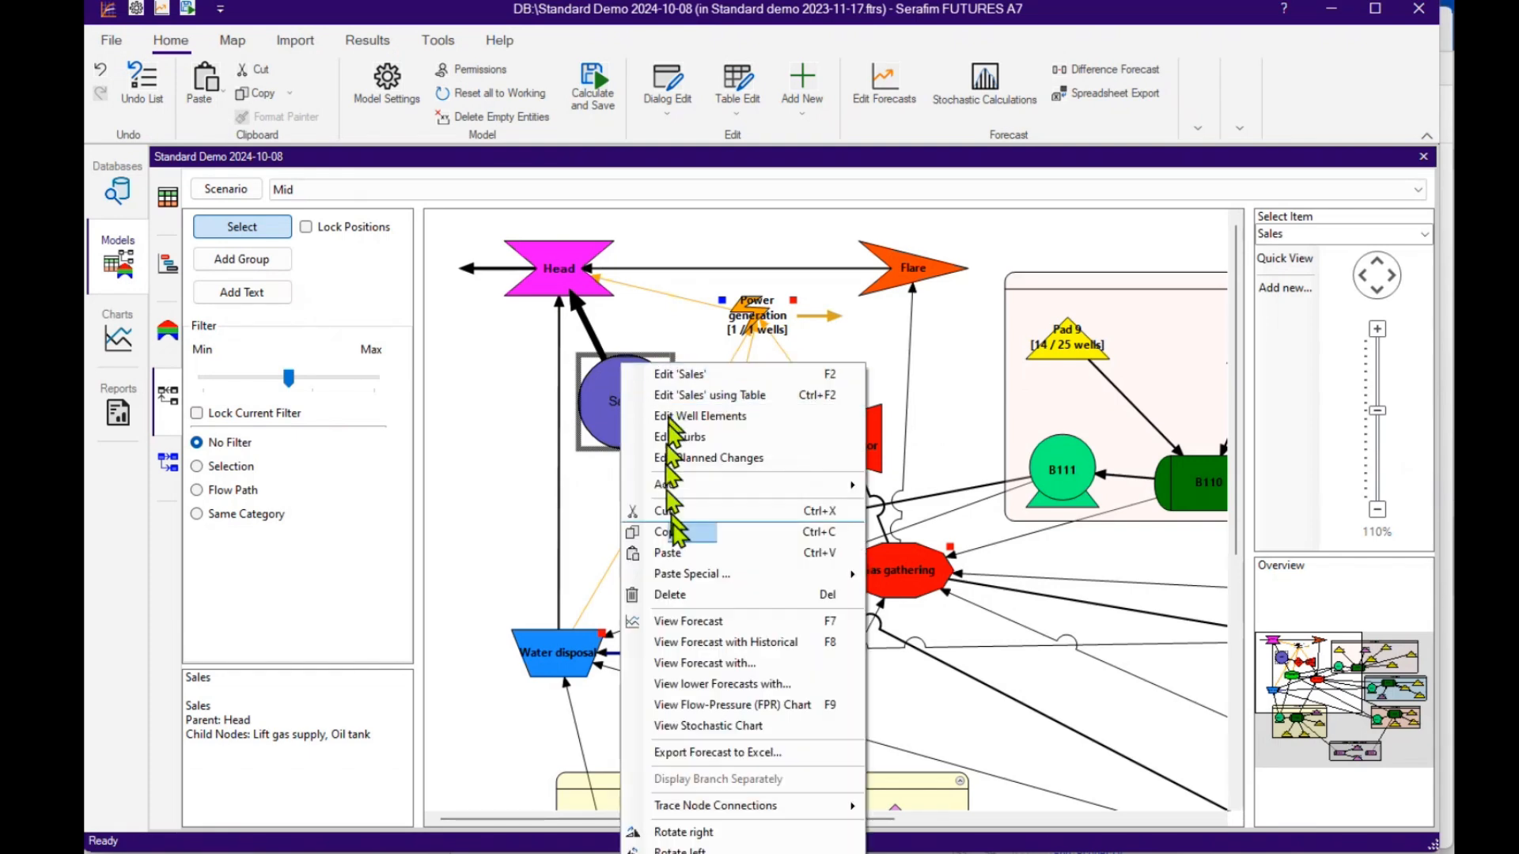
left_click(693, 621)
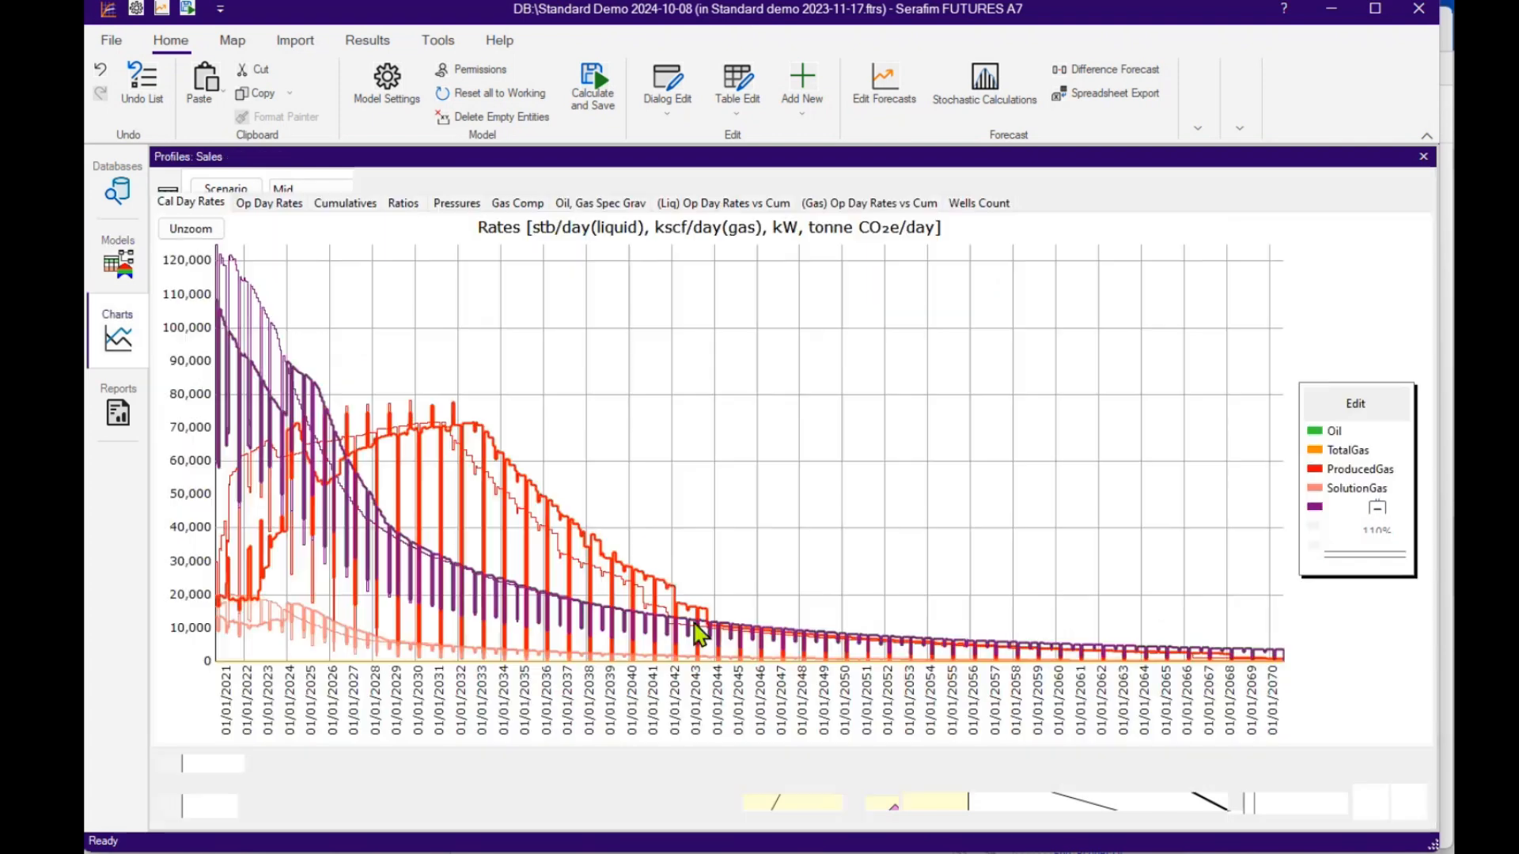
left_click(1333, 431)
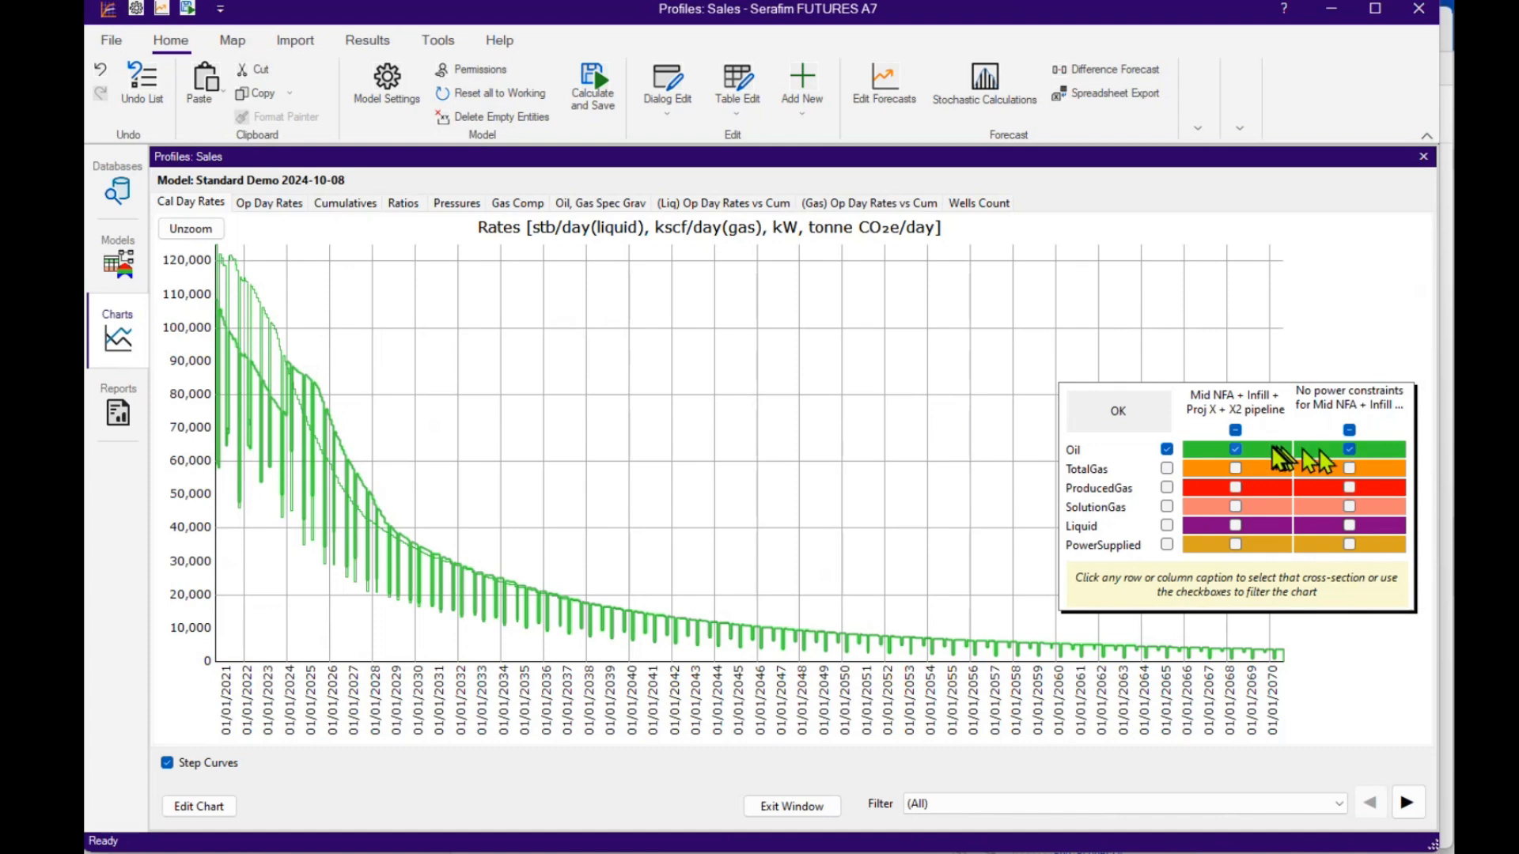
left_click(1235, 450)
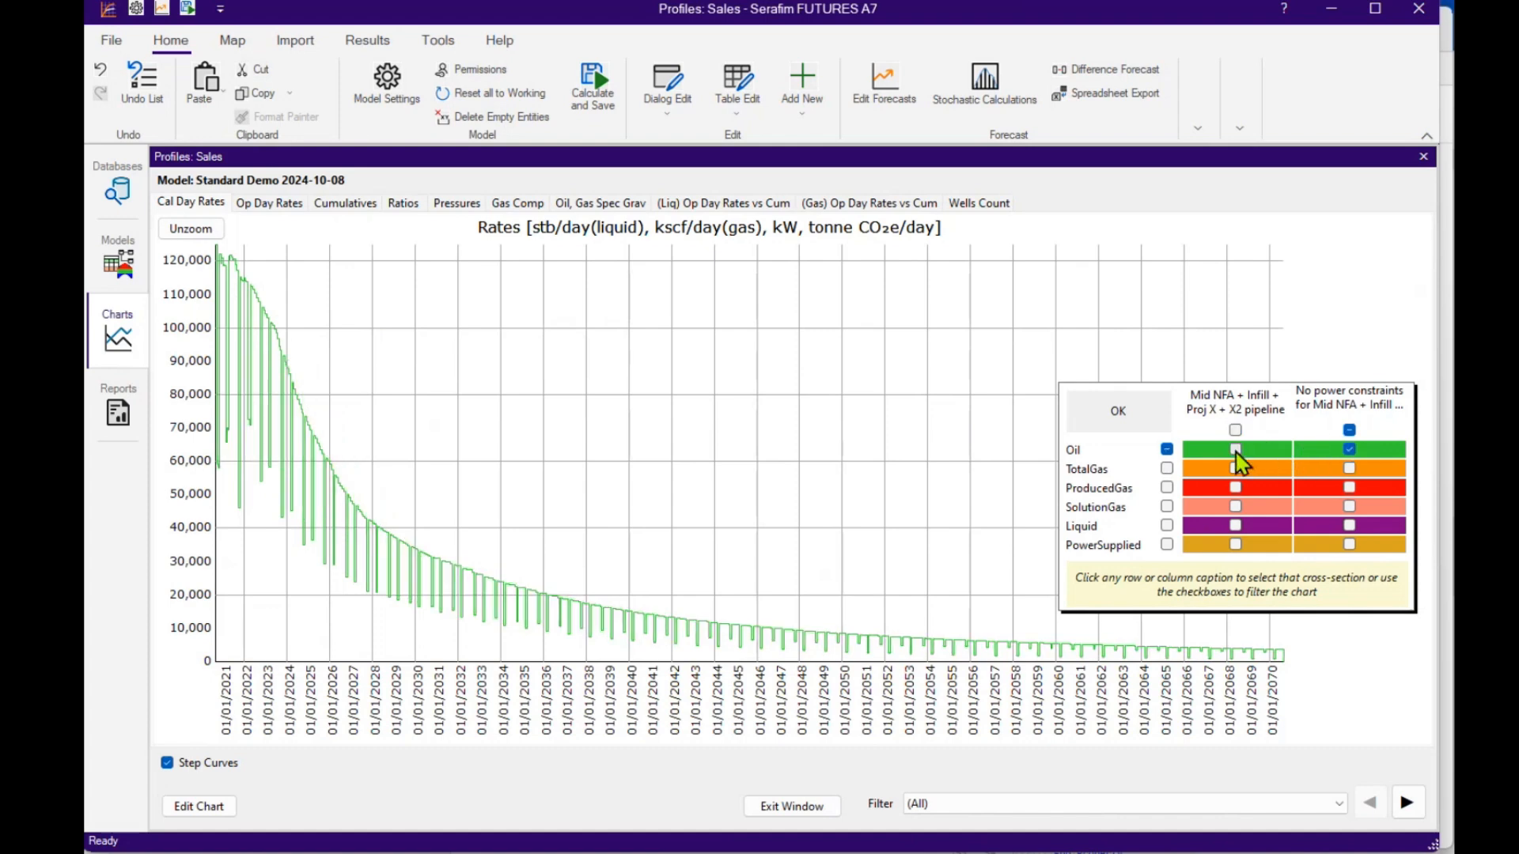
left_click(1236, 450)
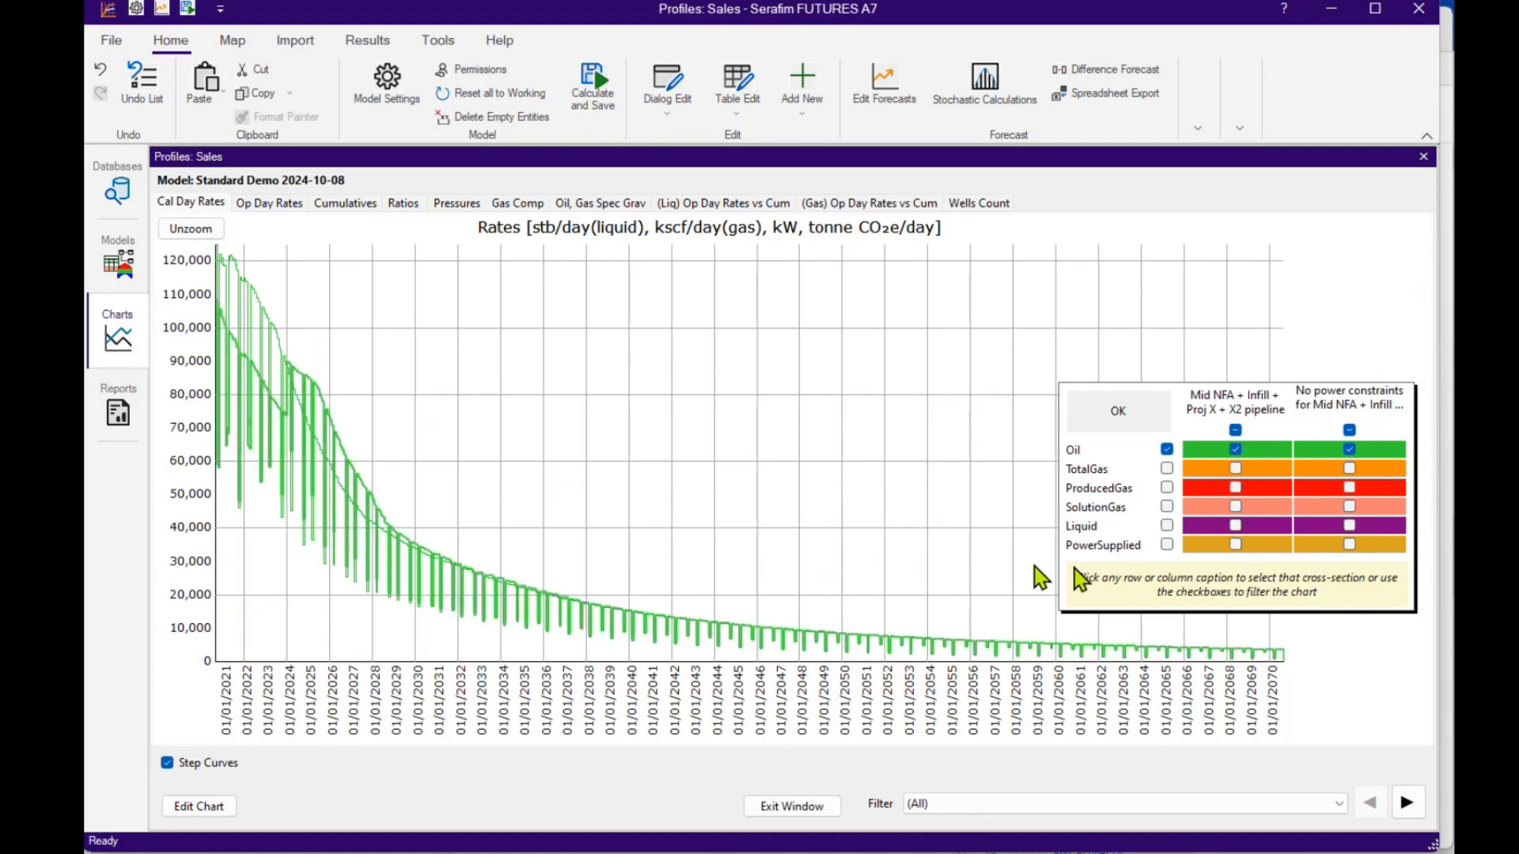
left_click(1105, 424)
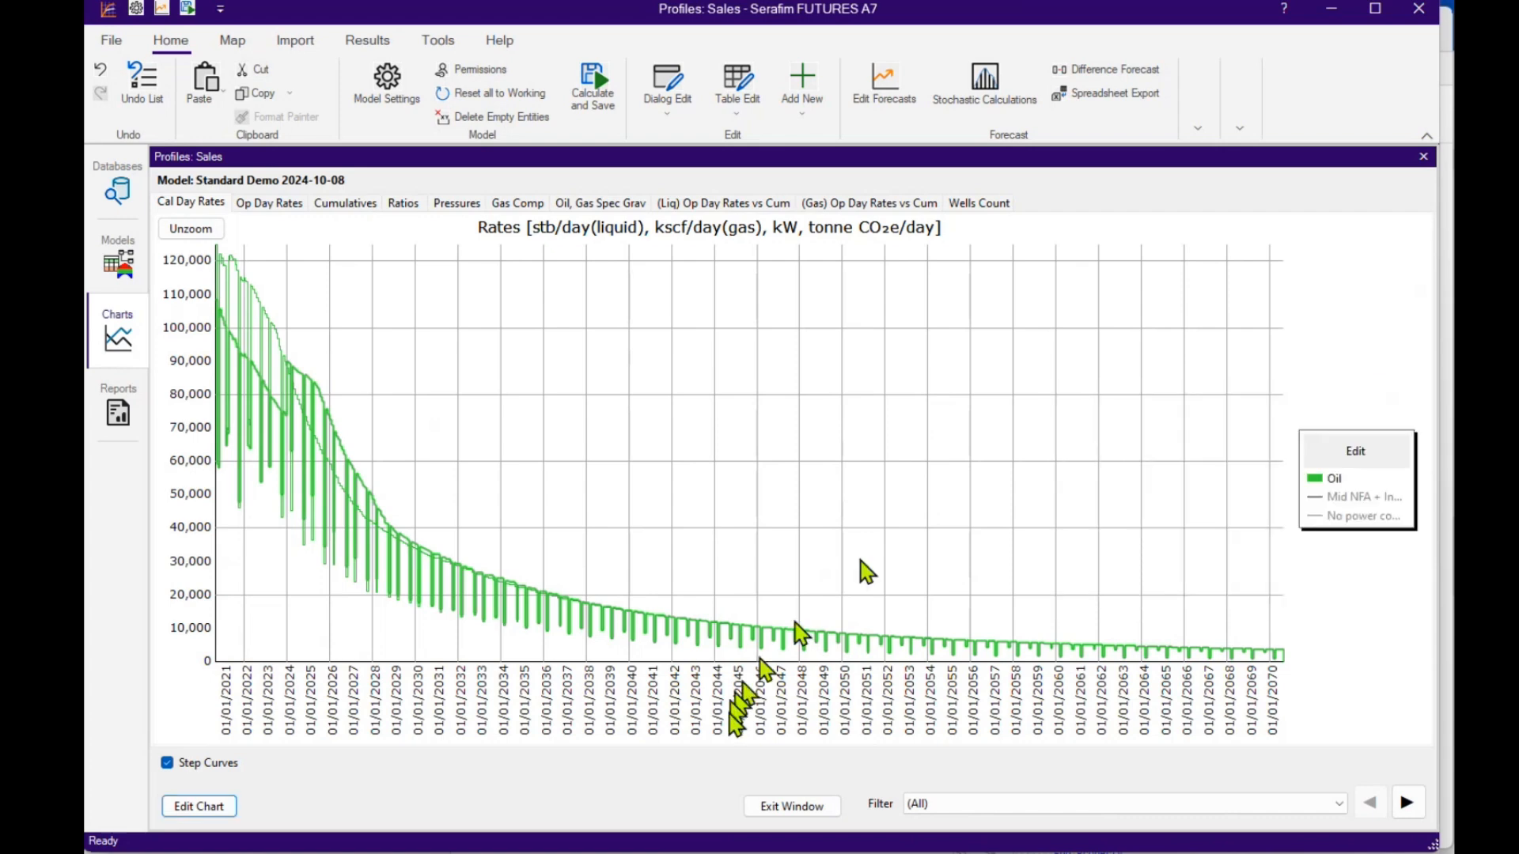
Exit the Sales chart, examine the Export compressor node's power requirements and capacity constraints, and cancel its properties.
left_click(787, 809)
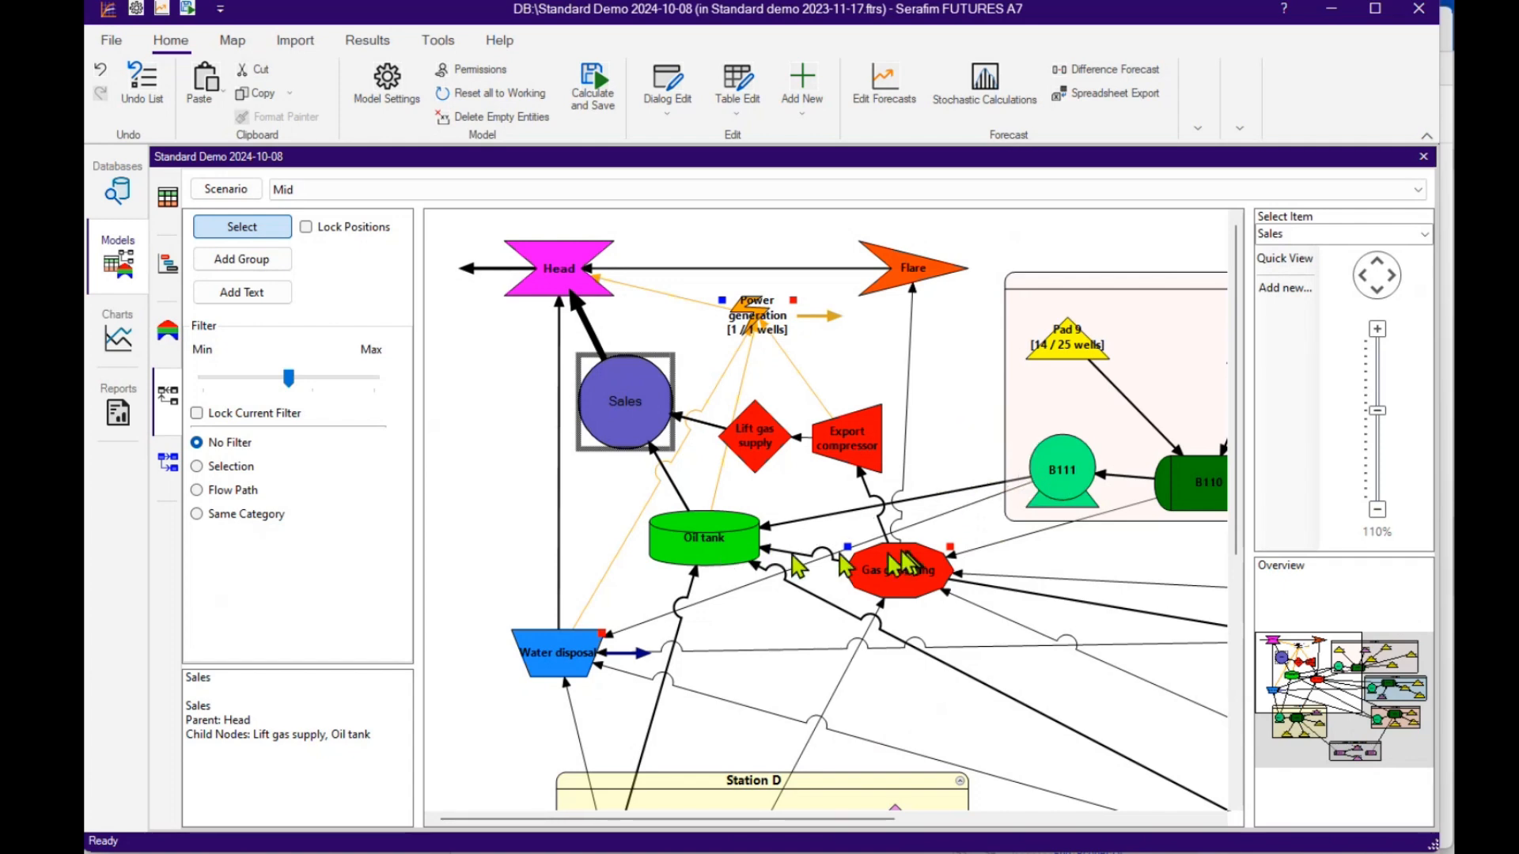
mouse_move(1064, 492)
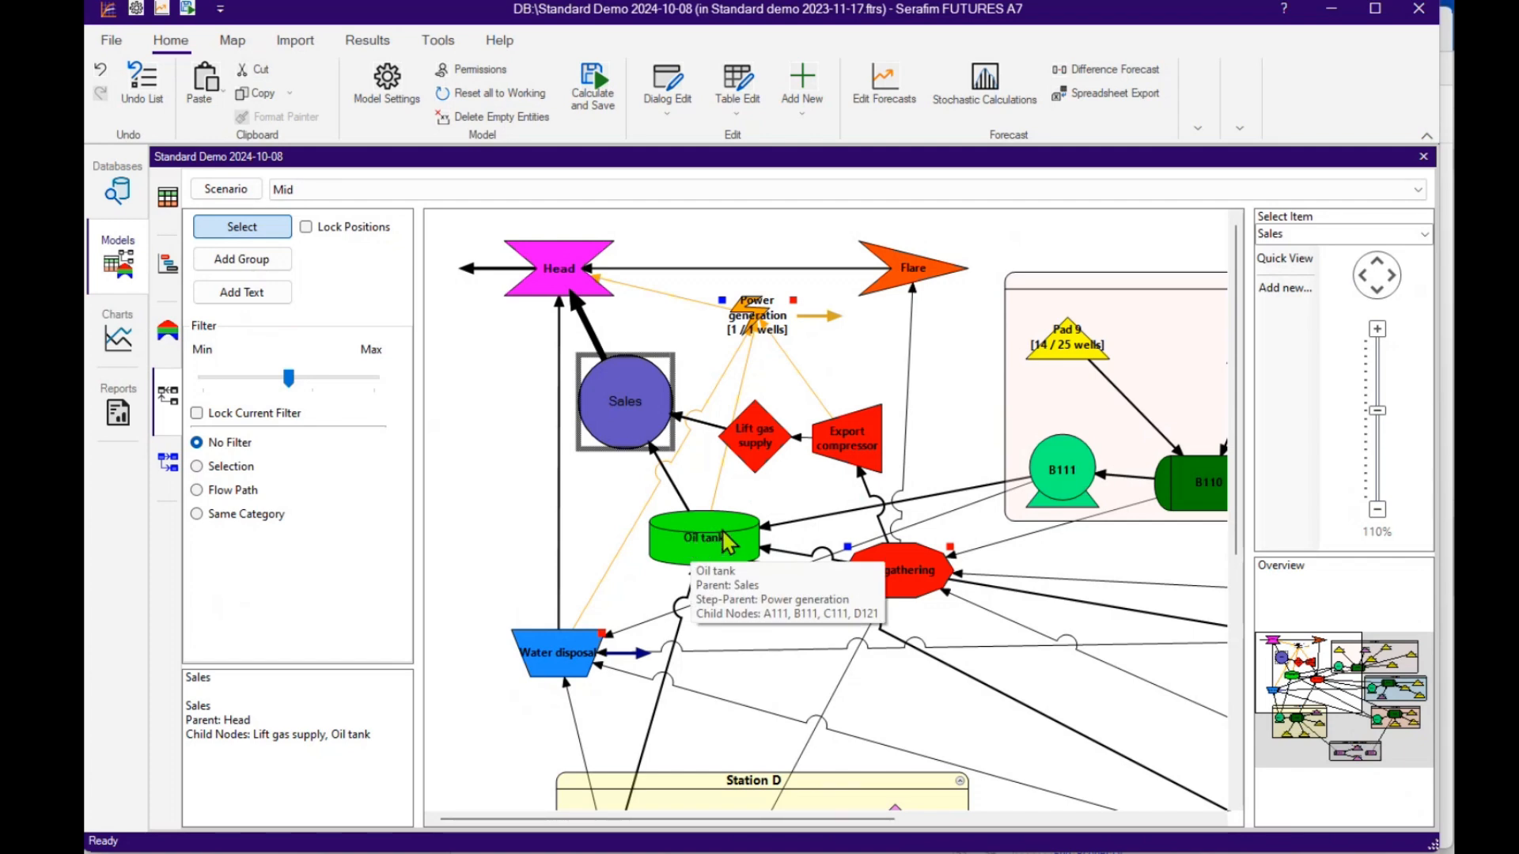
double_click(874, 440)
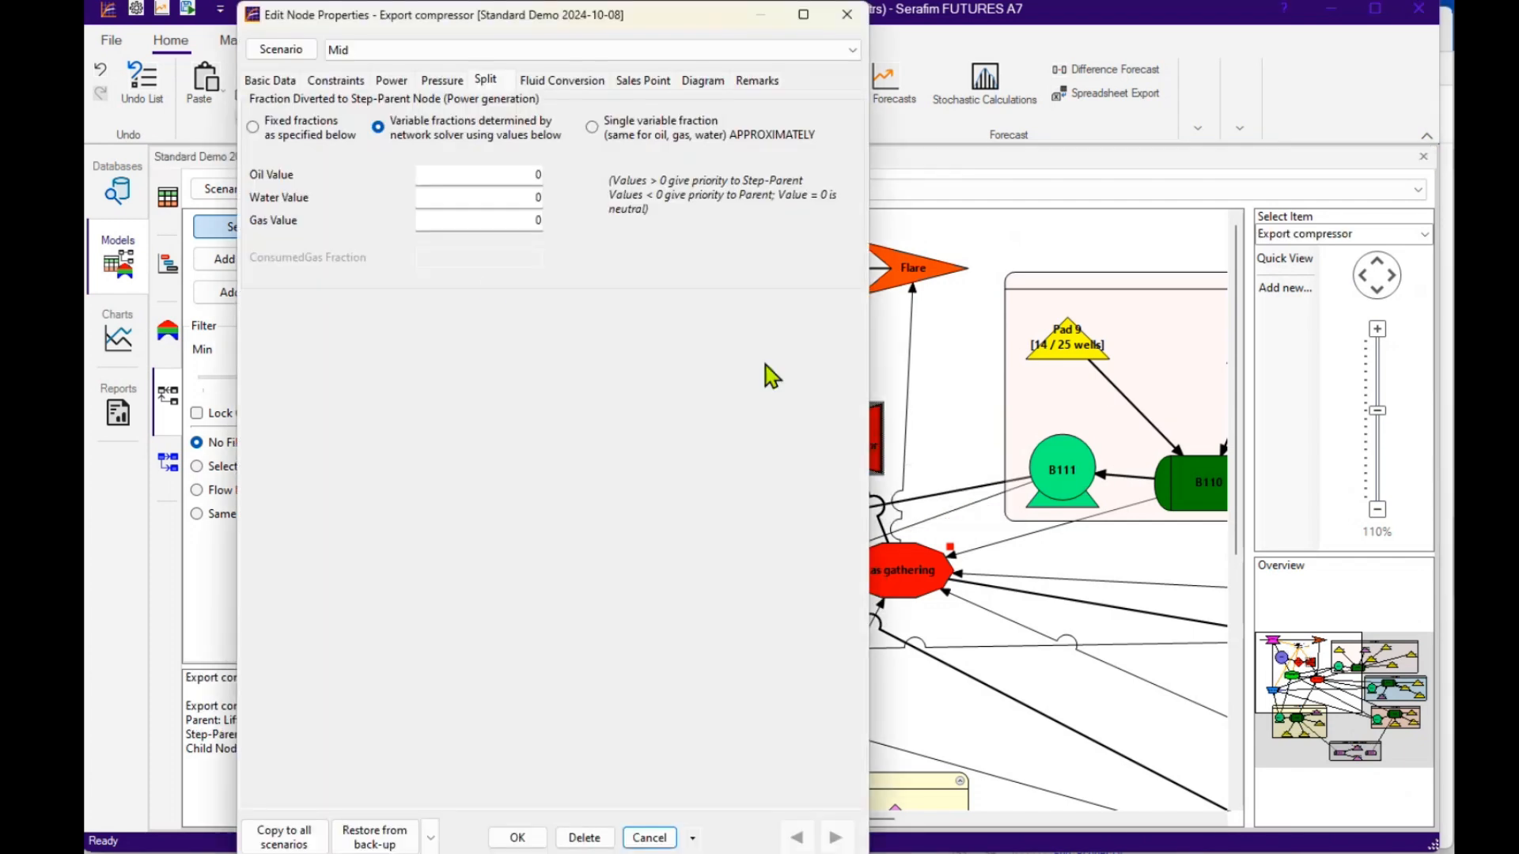
left_click(391, 81)
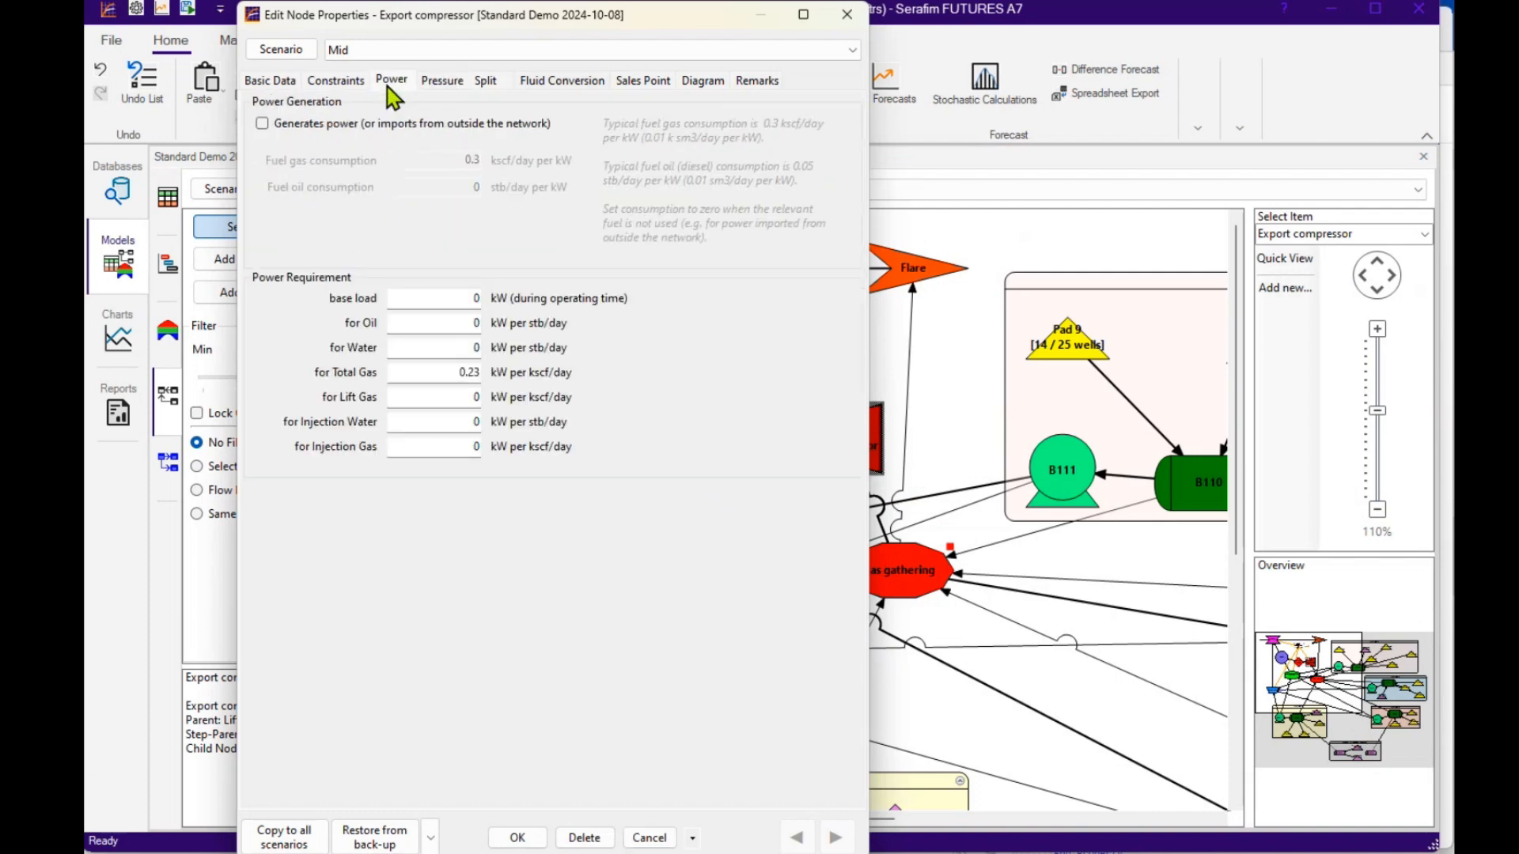
left_click(336, 81)
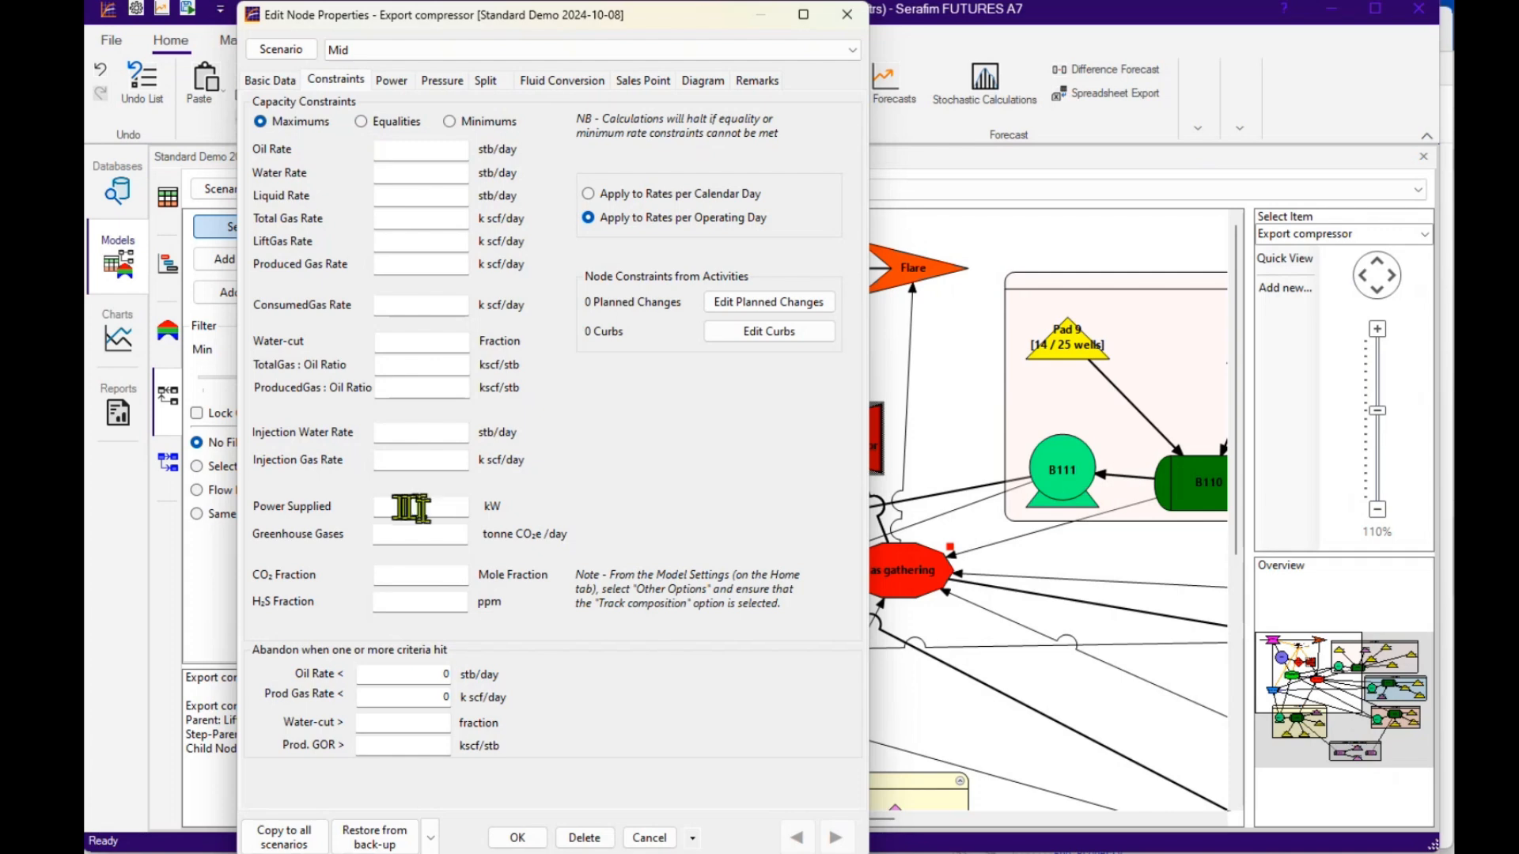
left_click(648, 839)
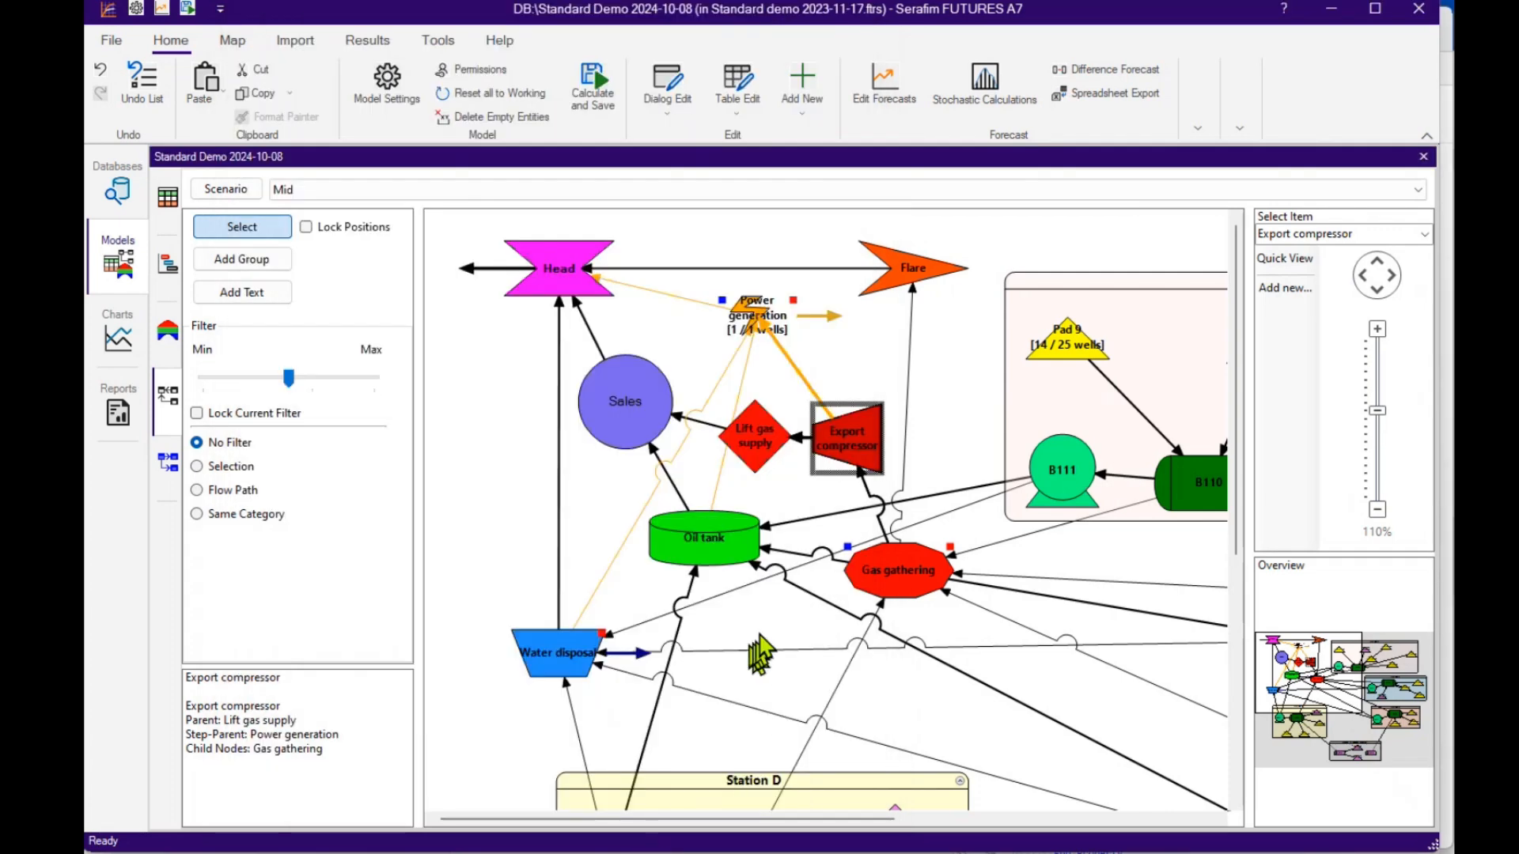